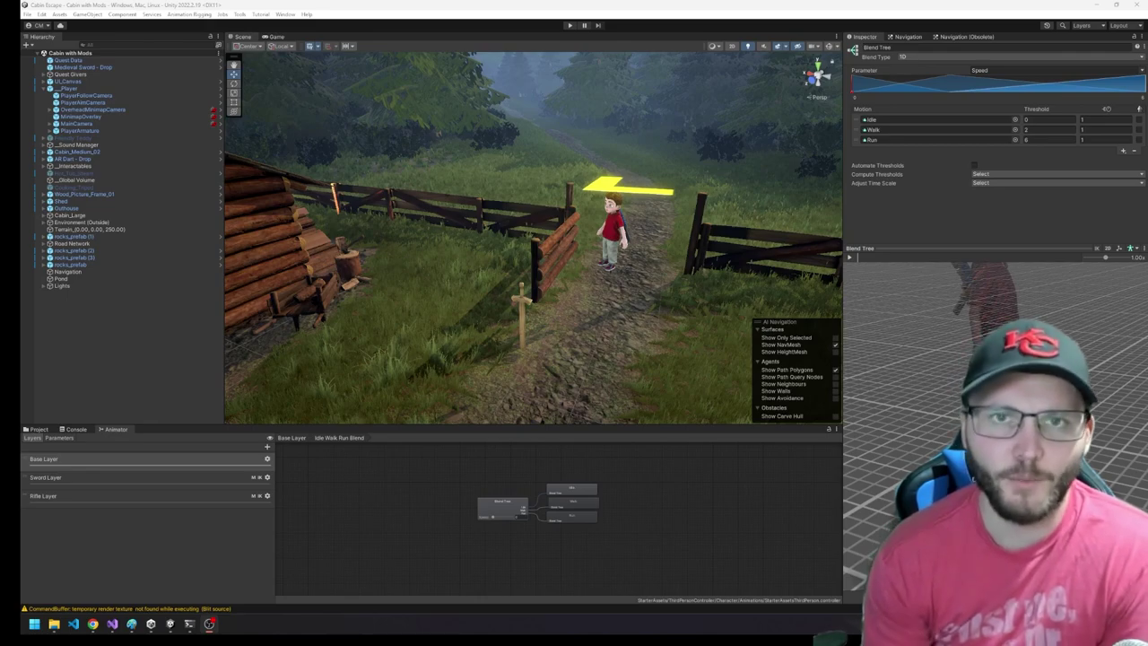
Run the Cabin with Mods scene and move the character around the cabin yard with the sword to check its movement animations.
right_drag(657, 236, 659, 228)
key(w)
click(568, 25)
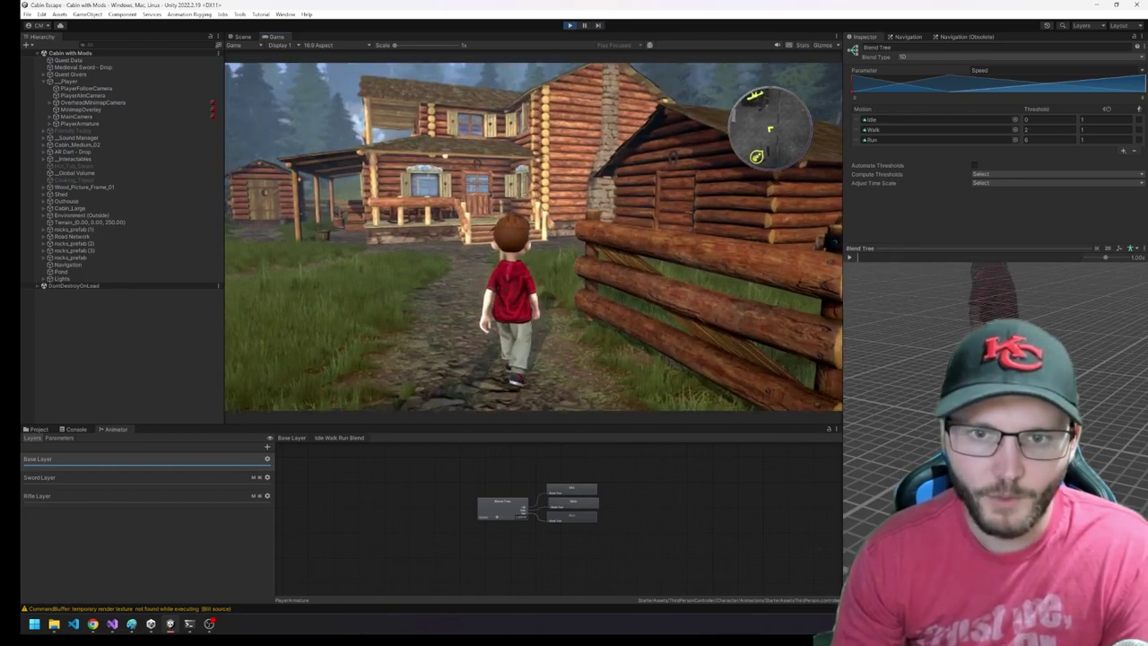
key(a)
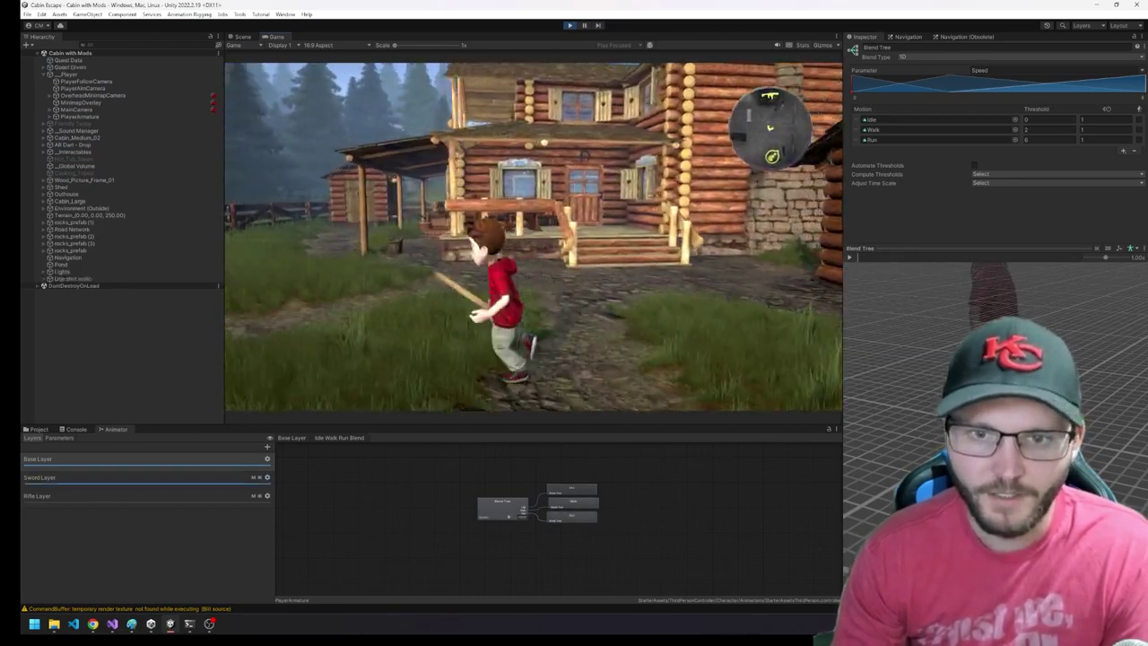
key(s)
key(d)
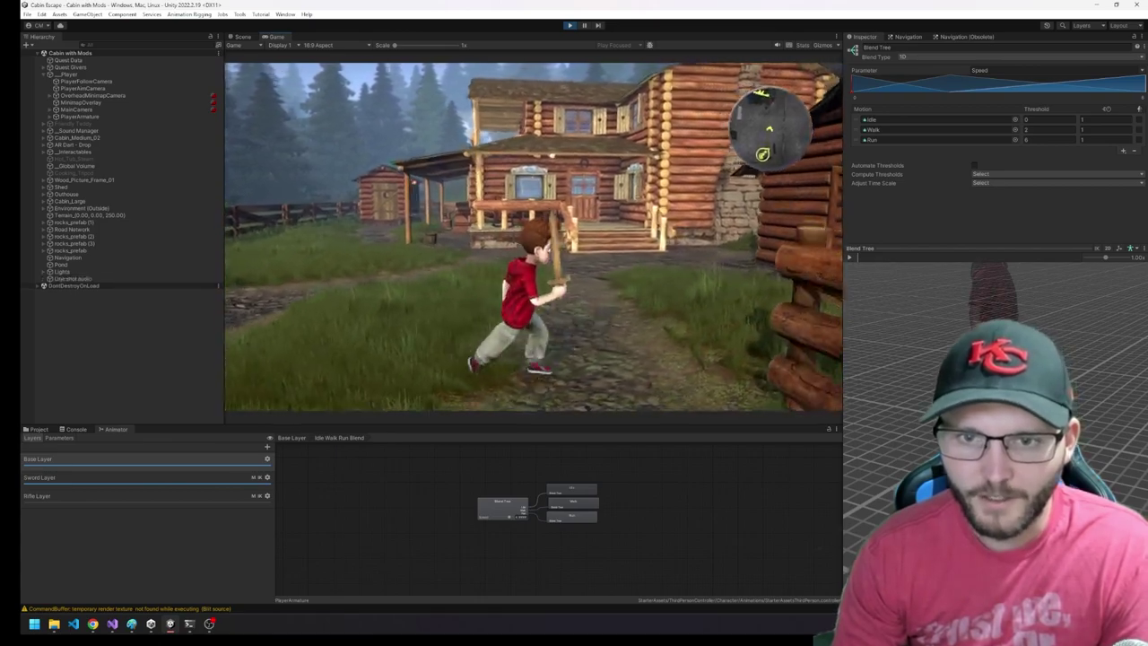
key(s)
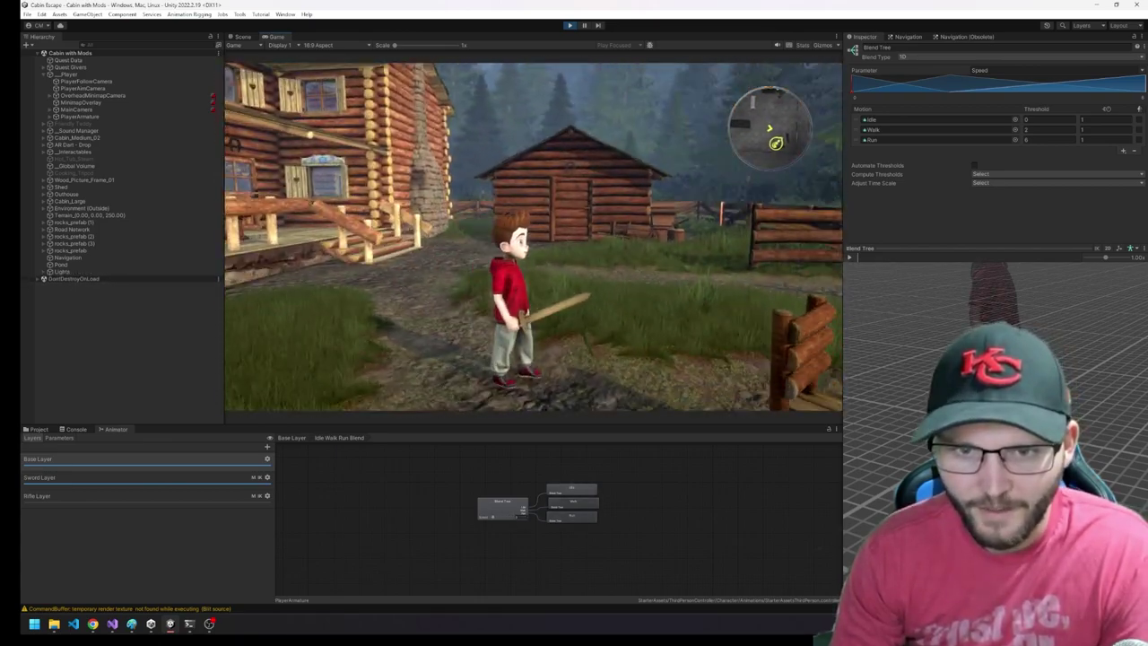
key(d)
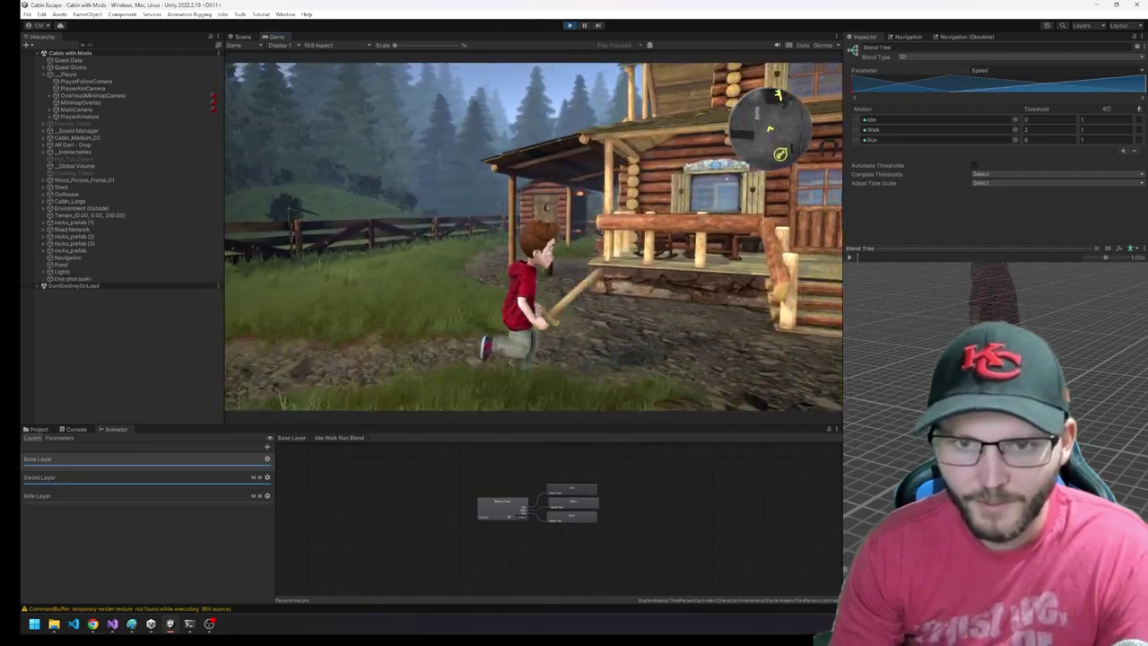
key(s)
key(w)
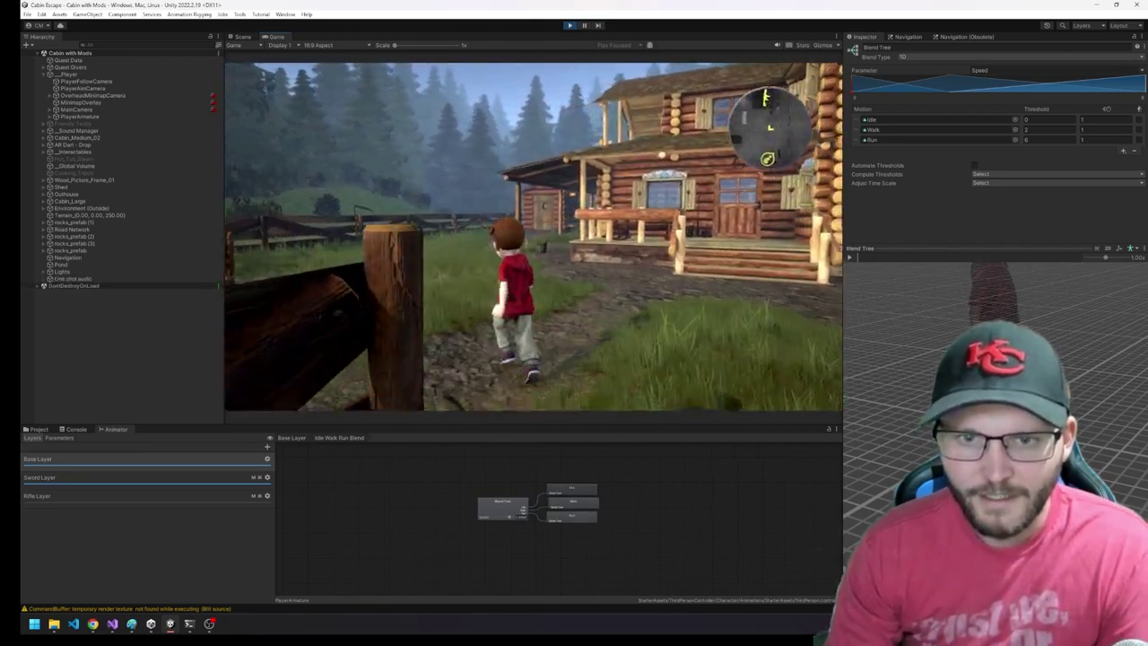
key(d)
key(w)
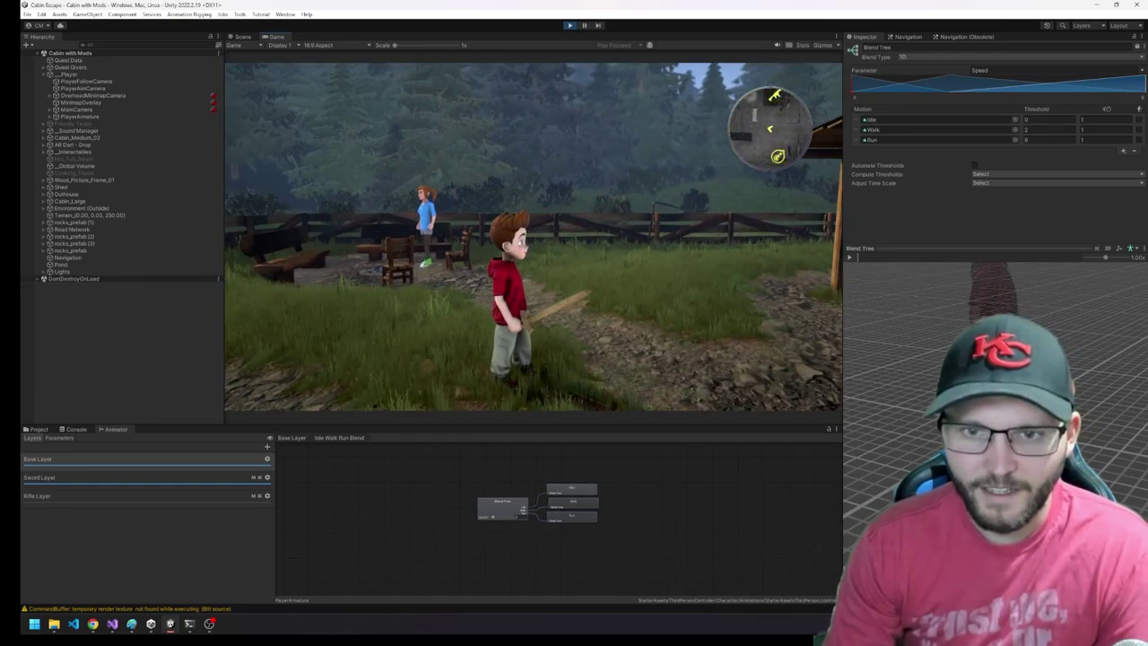
Swing the sword repeatedly while standing and running in the cabin yard to check the attack animations.
key(w)
key(f)
key(f)
key(w)
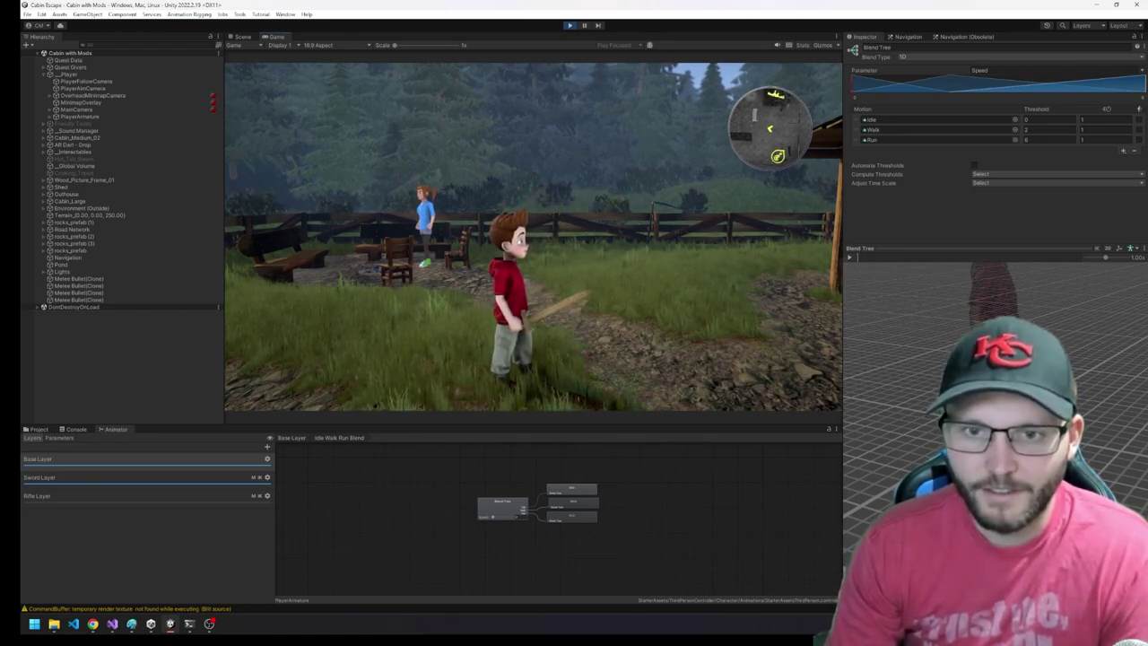
key(f)
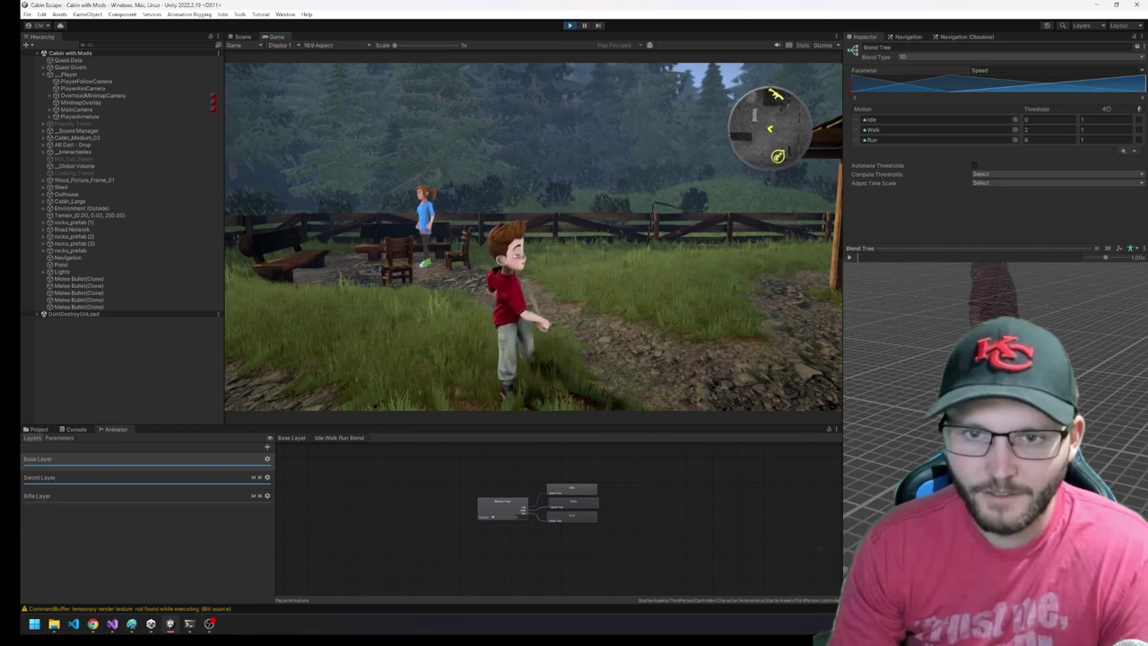
key(f)
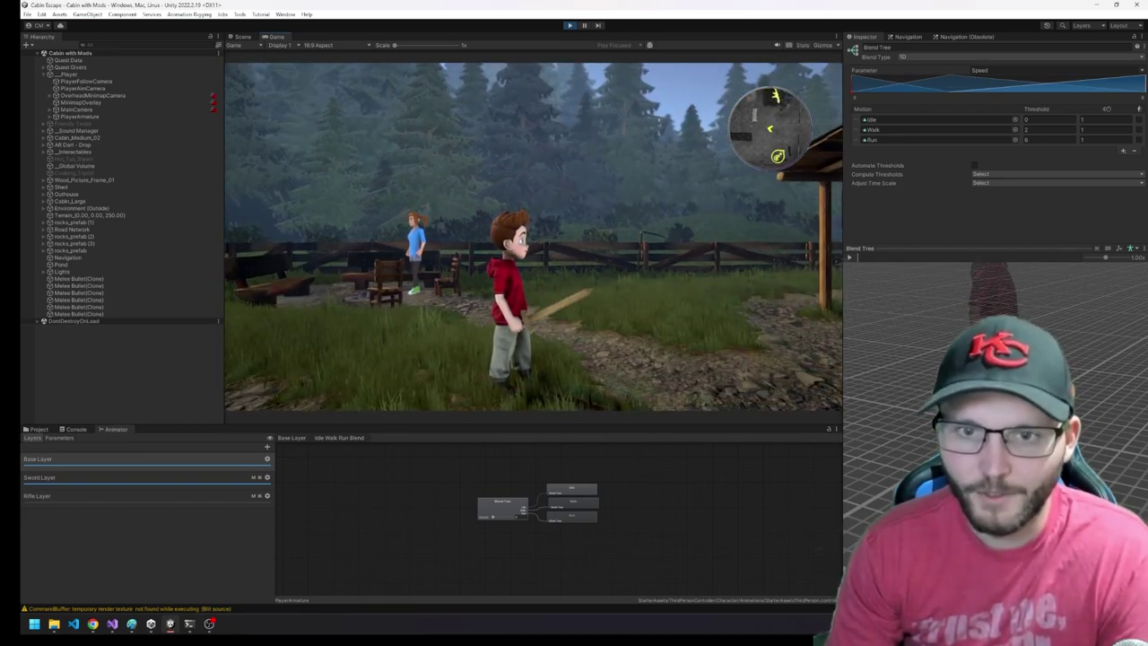
key(f)
key(f)
key(f)
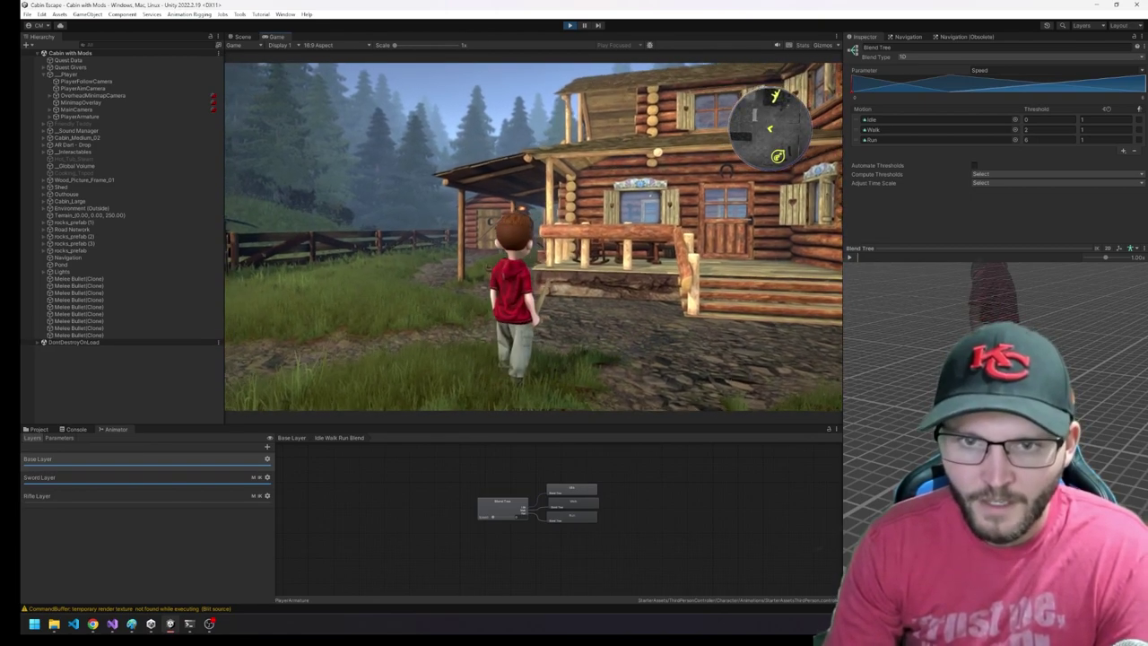
key(w)
key(f)
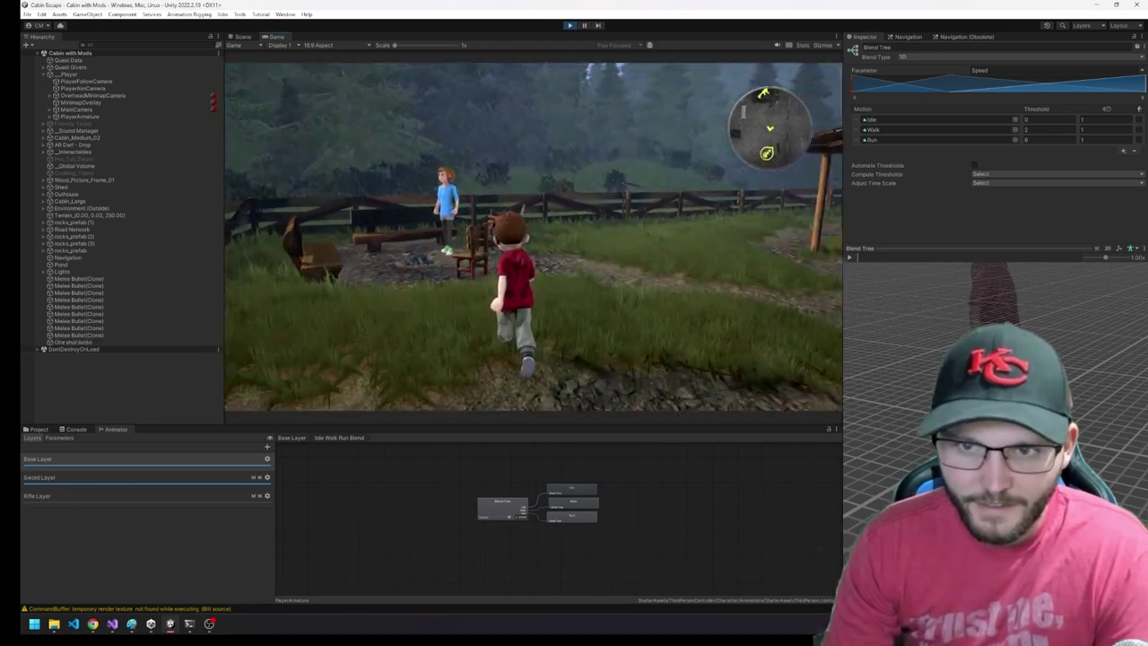
key(f)
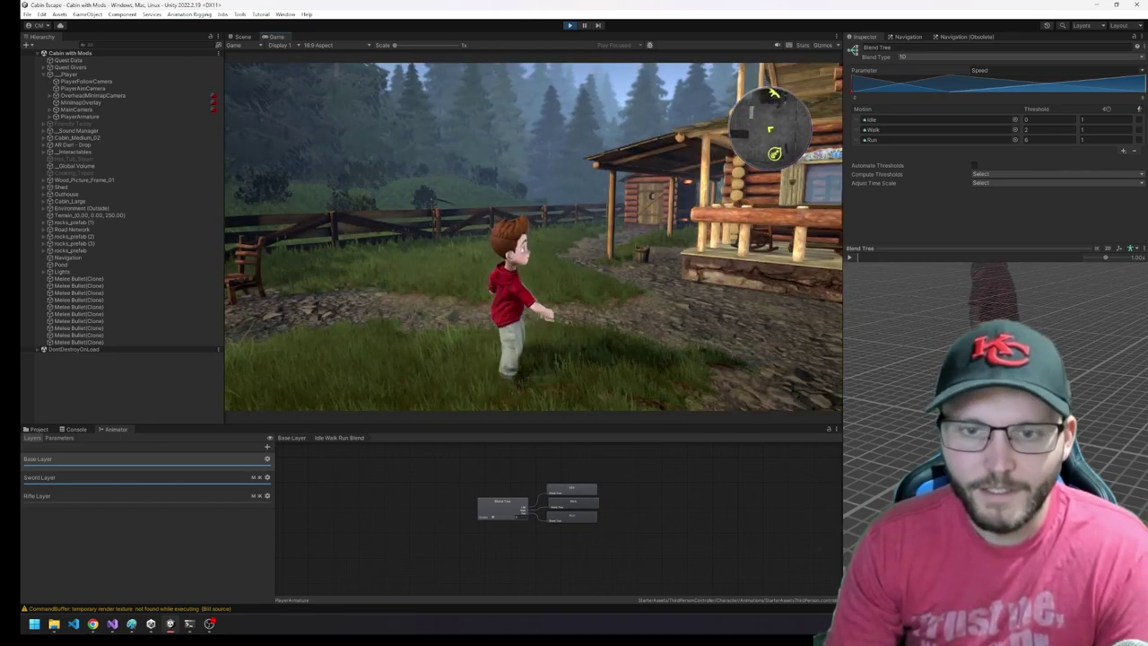
key(f)
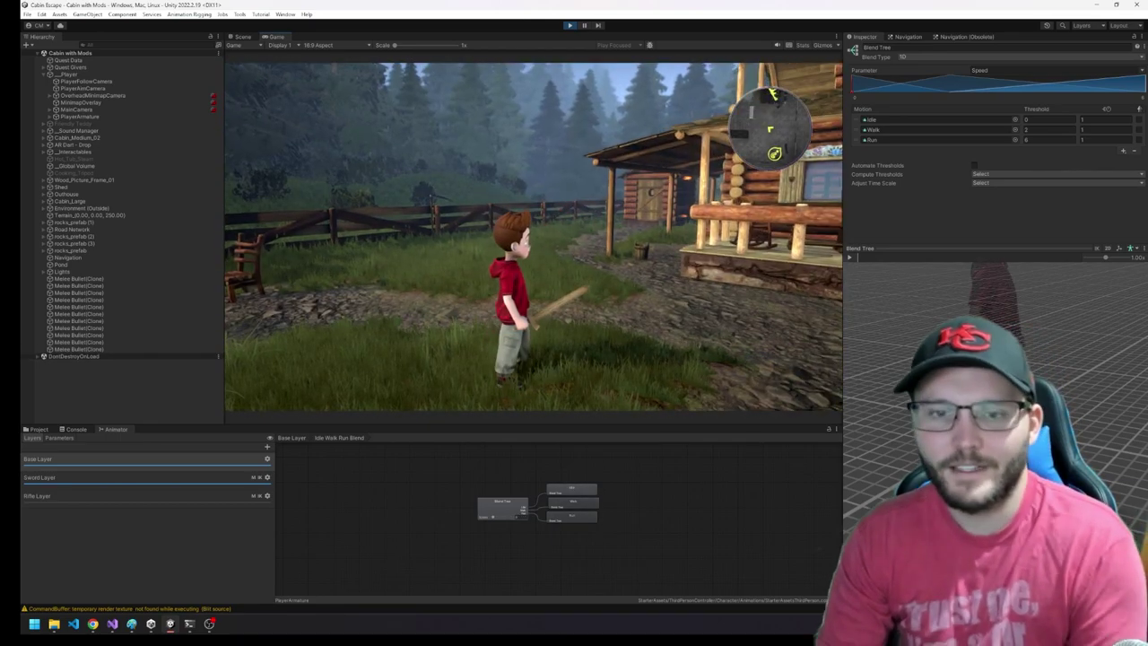
Switch to the Unity Asset Store, search My Assets for "sword", and look through the list for the Oriental Sword AnimSet.
click(808, 220)
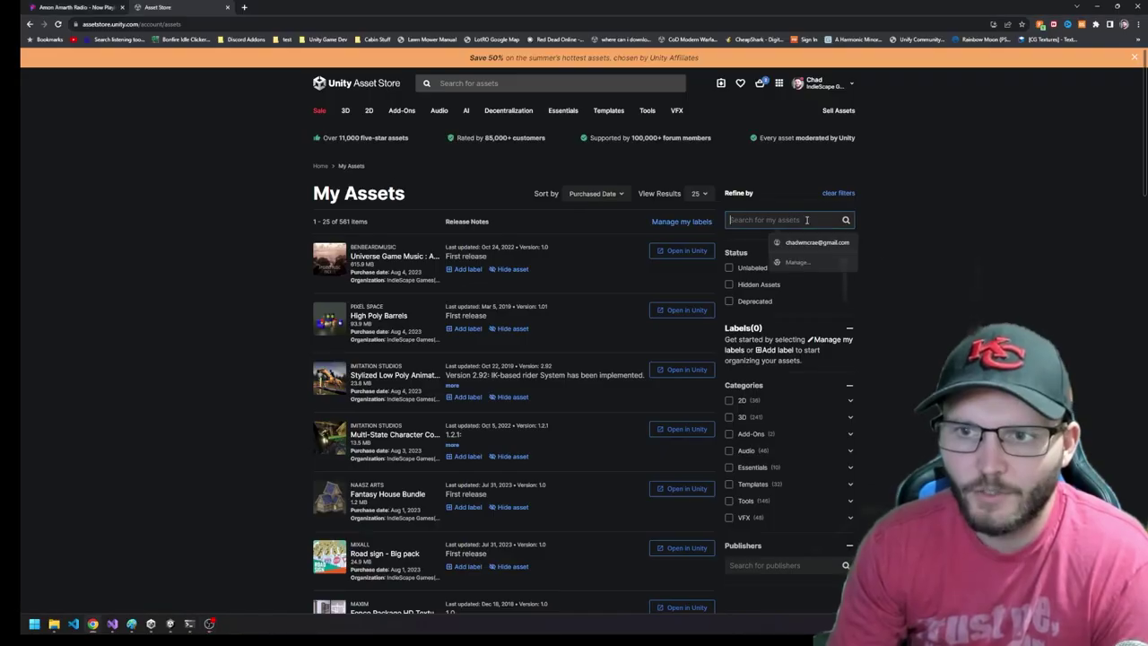
text(sword)
key(Return)
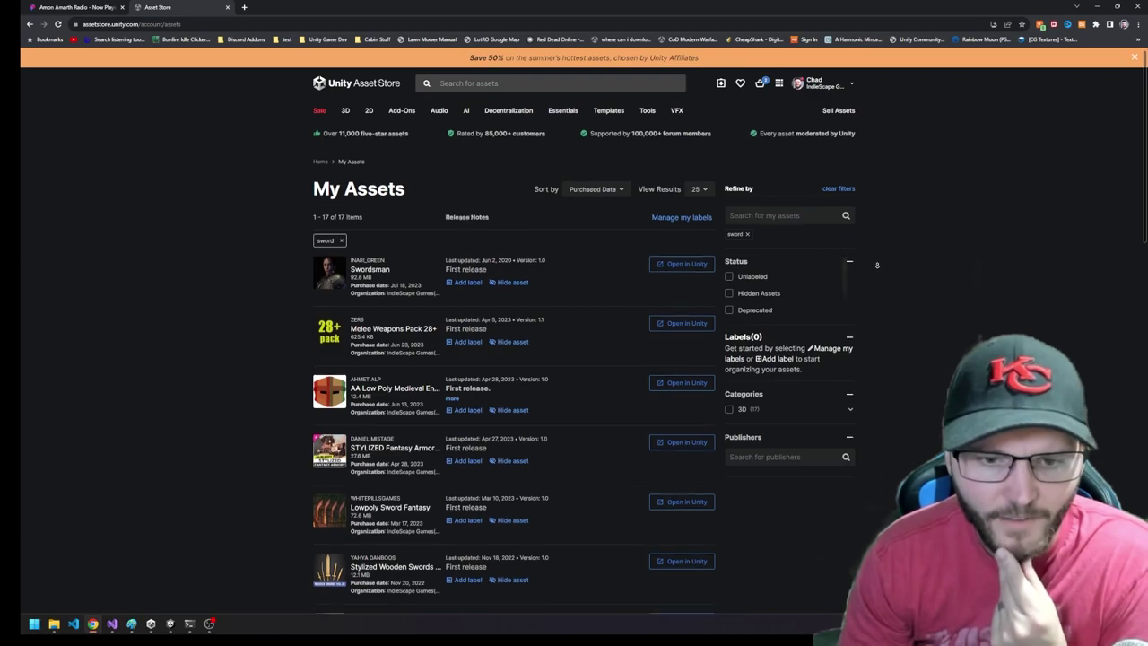
scroll(879, 276, down, 3)
scroll(879, 276, down, 4)
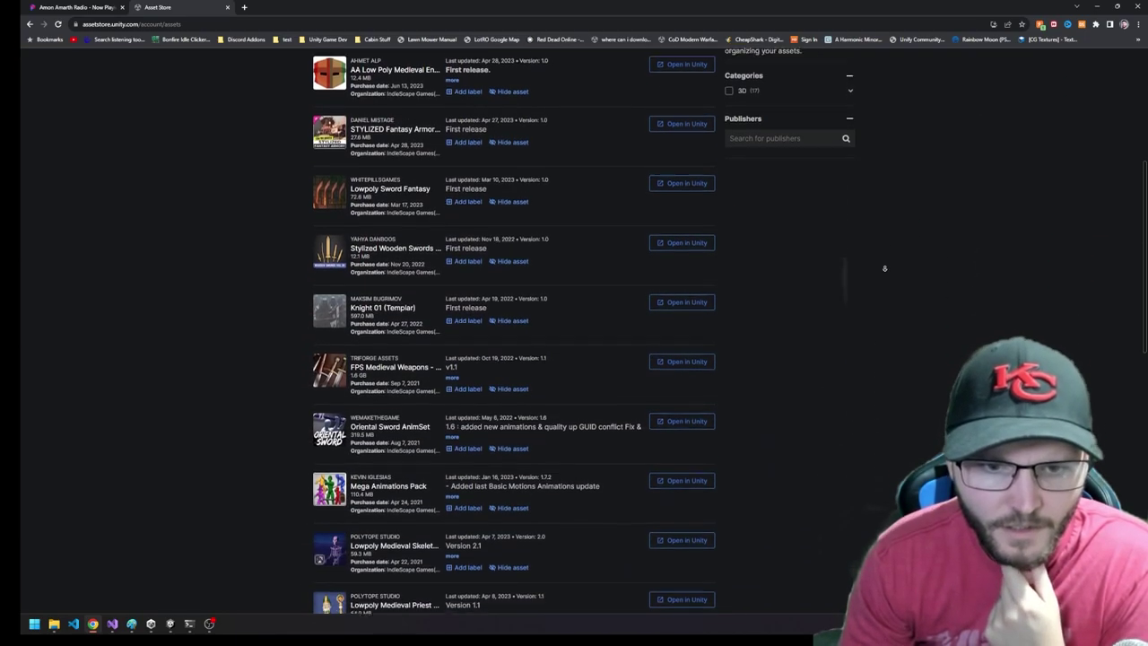
click(415, 405)
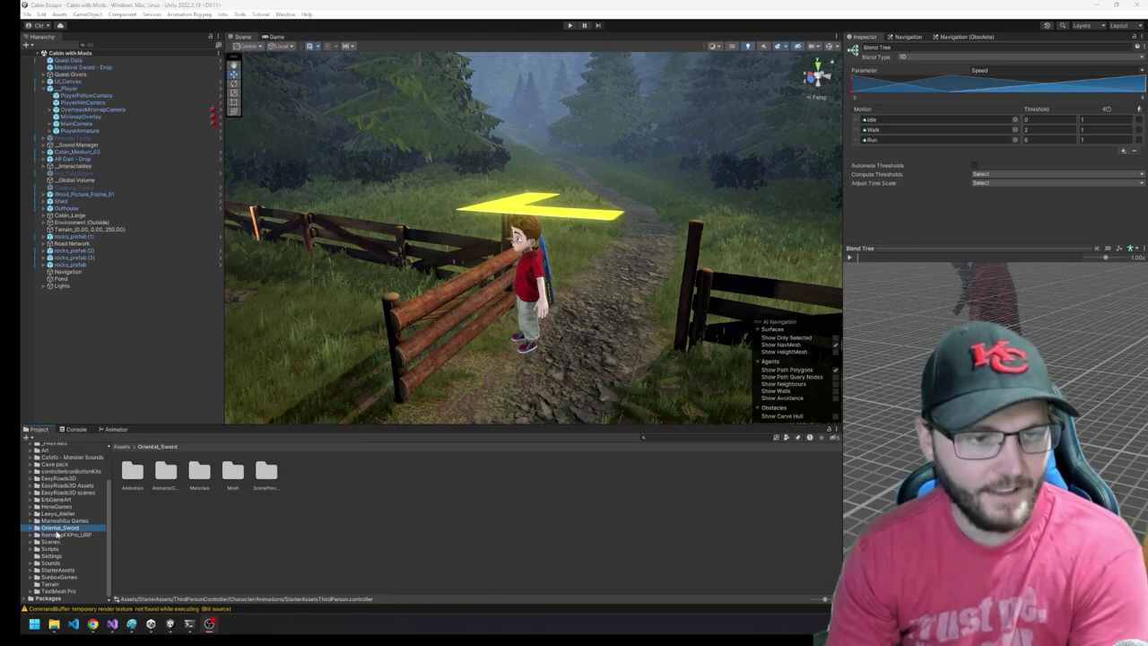
Open the preview scene in the Oriental_Sword folder, close the Render Pipeline Converter, and look over the attack animation characters.
double_click(58, 528)
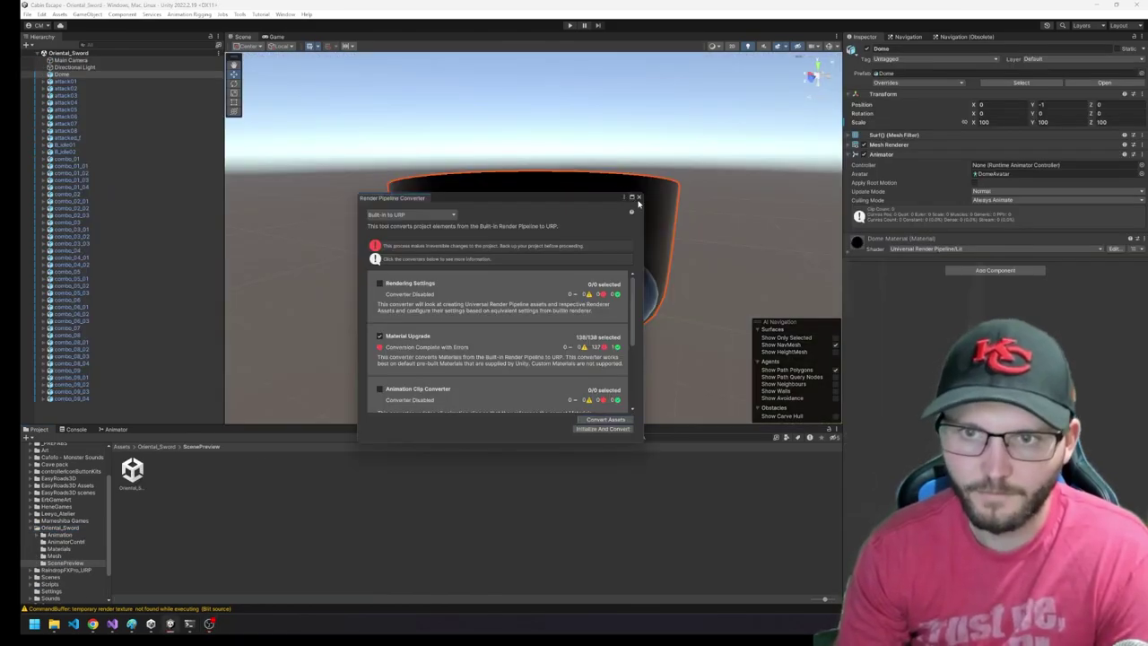
click(639, 199)
right_drag(639, 203, 690, 184)
key(e)
key(w)
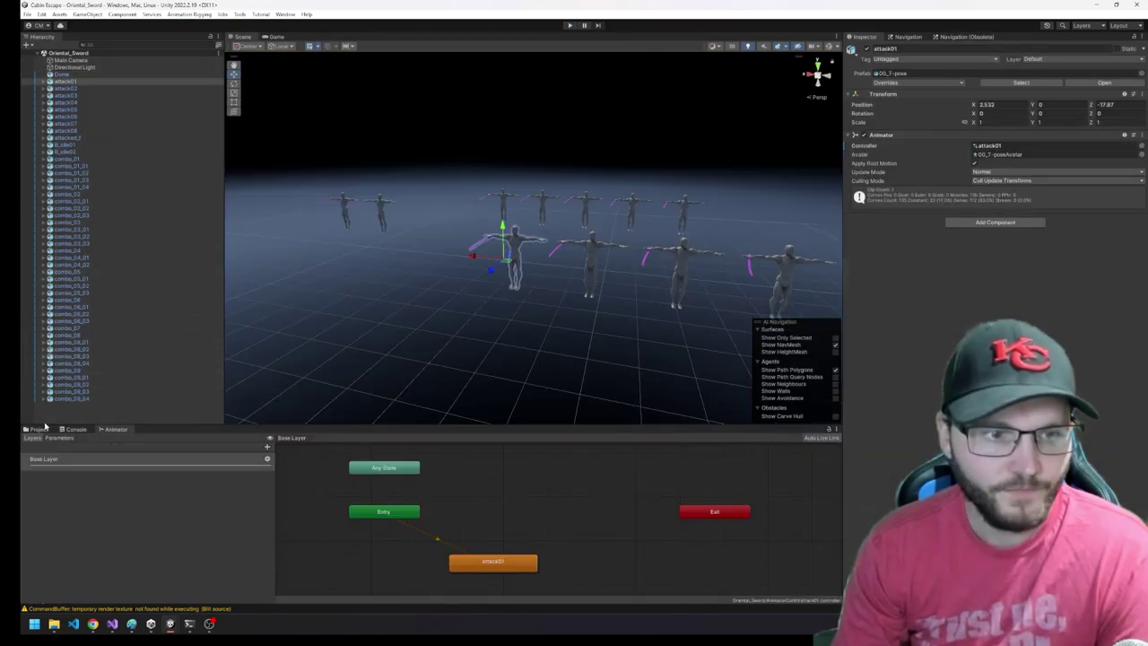
Collapse the Oriental_Sword folder and open the Playground scene from the Scenes folder.
click(39, 430)
scroll(76, 521, up, 2)
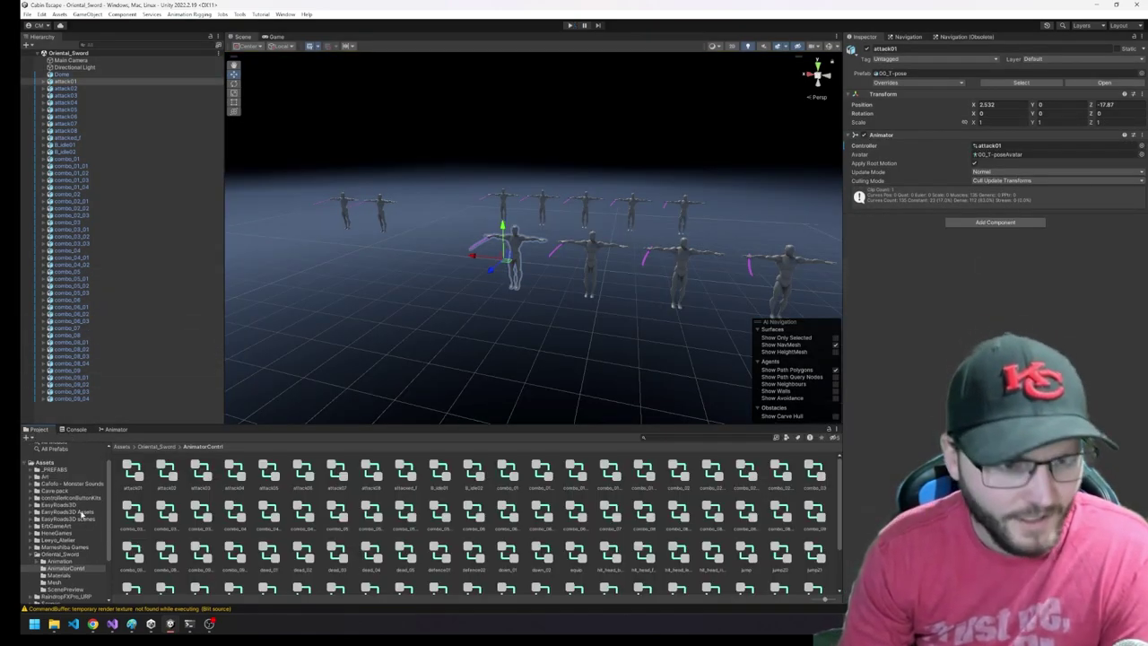
click(56, 554)
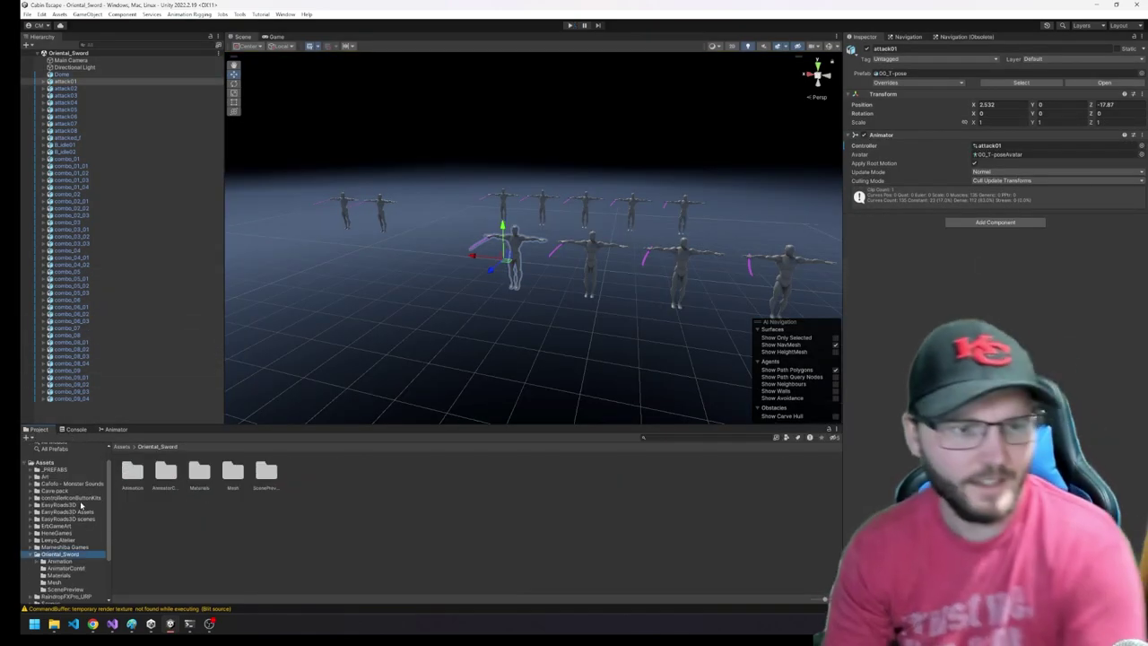
key(Left)
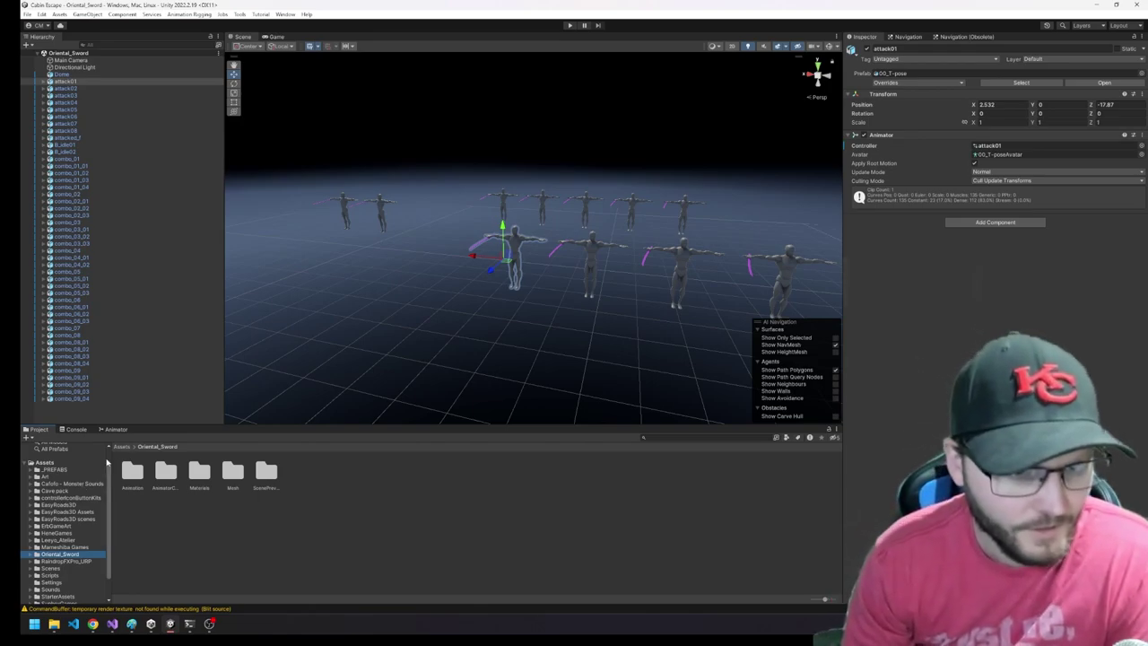
scroll(71, 562, down, 1)
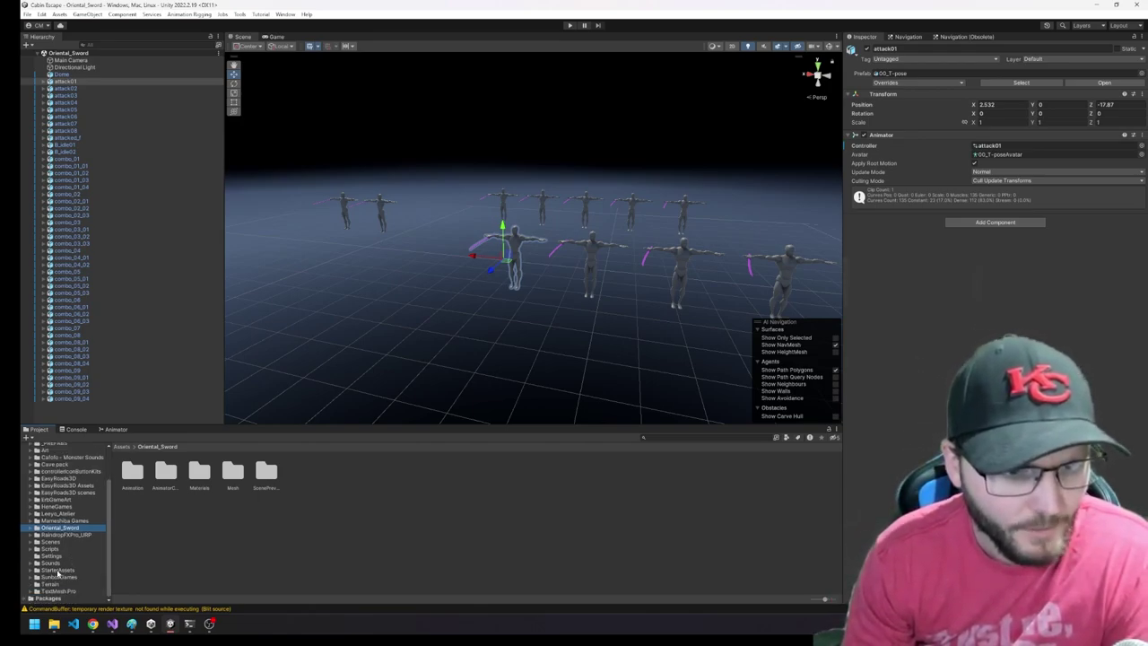
click(50, 542)
double_click(411, 480)
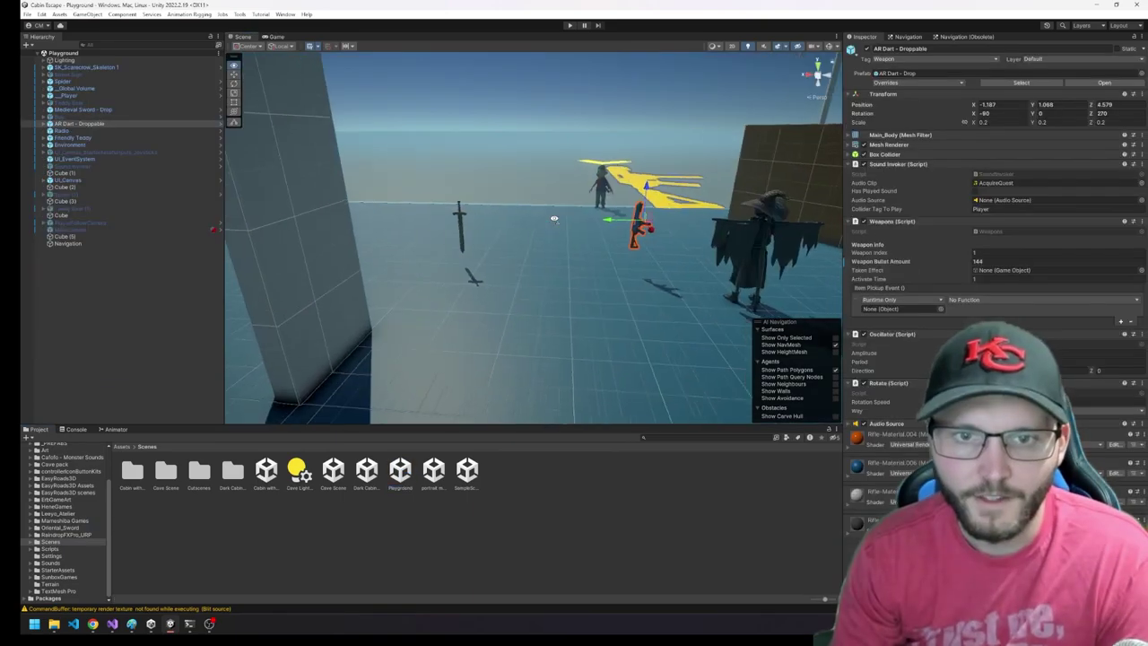
right_drag(554, 218, 477, 207)
key(e)
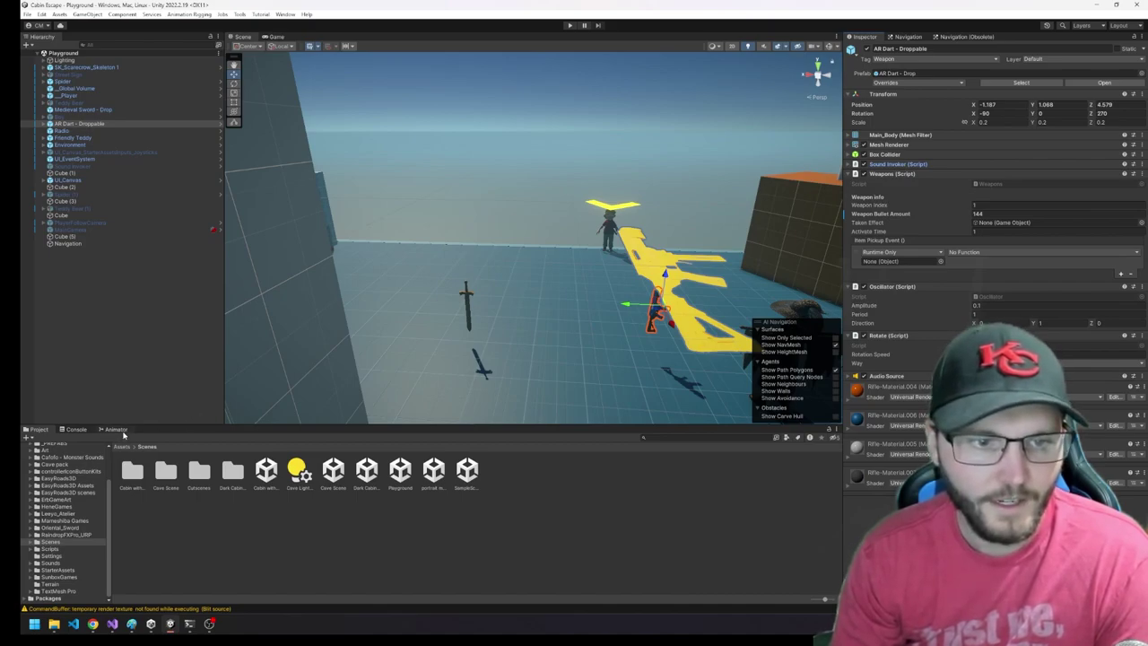
Show the animator controller of the PlayerArmature object inside the __Player group.
click(121, 430)
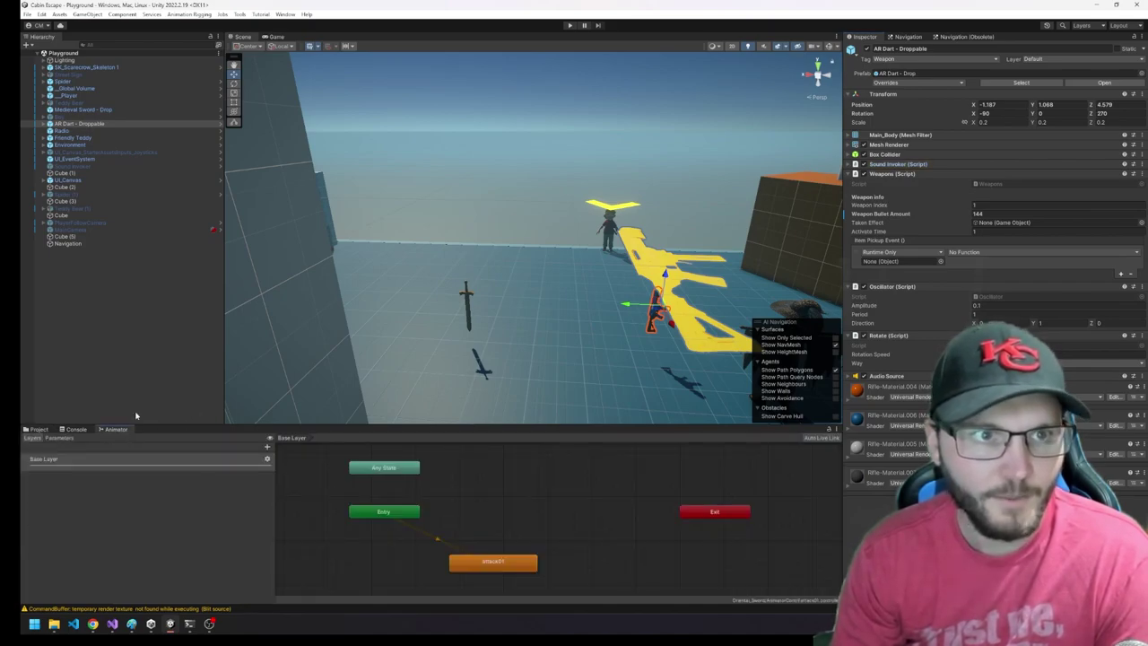
click(104, 96)
key(Right)
key(Down)
key(Down)
key(Down)
key(Down)
key(Down)
key(Down)
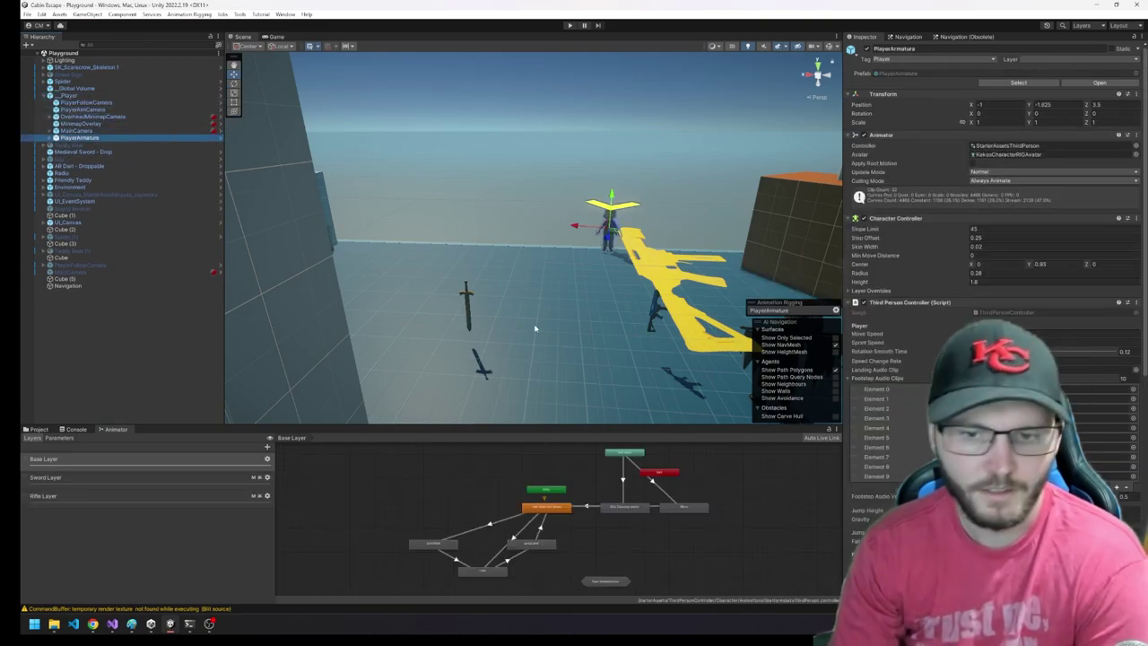
Enlarge the Sword Layer's state graph, examine its Idle Walk Run Blend tree, and open the Attack sub-state machine.
click(191, 476)
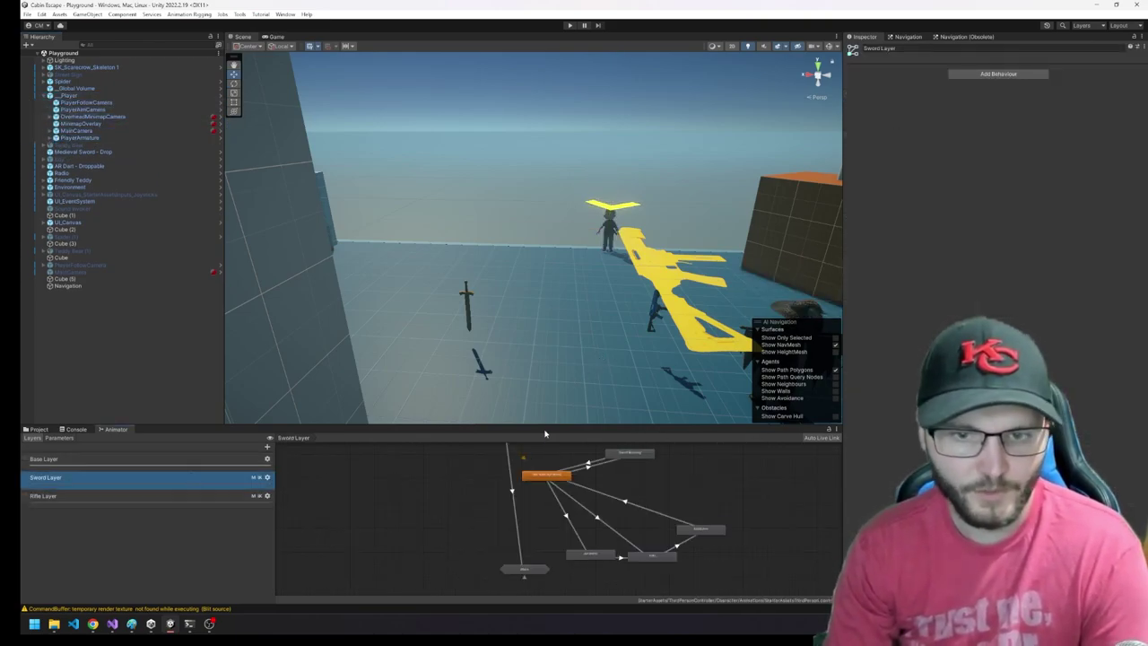
drag(549, 426, 549, 351)
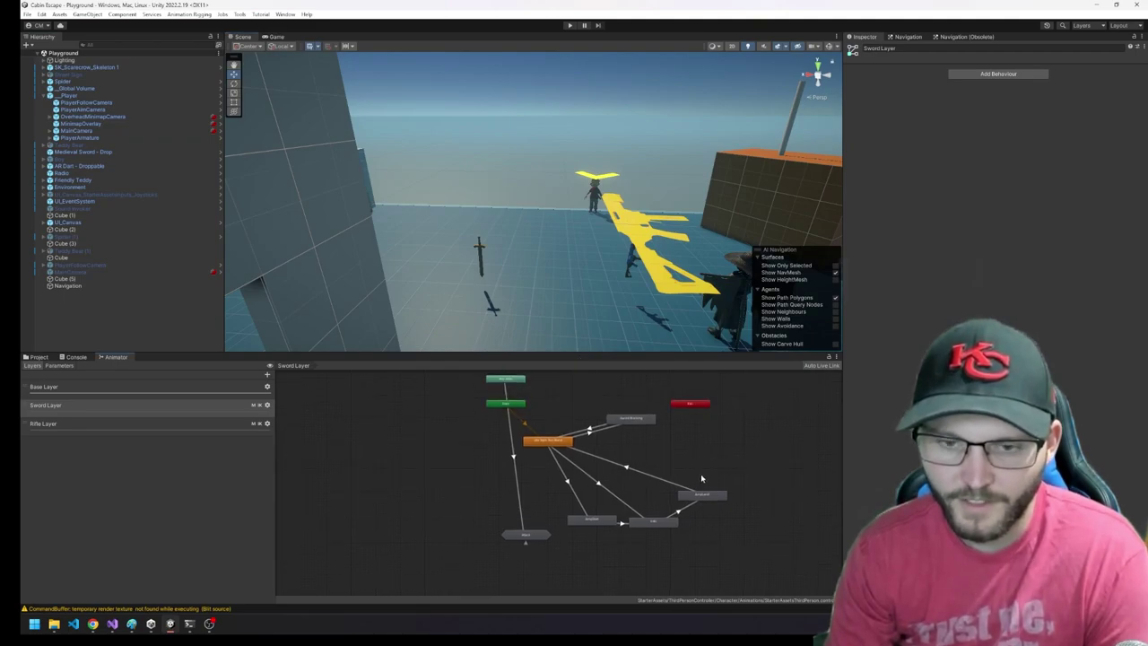
scroll(595, 444, up, 3)
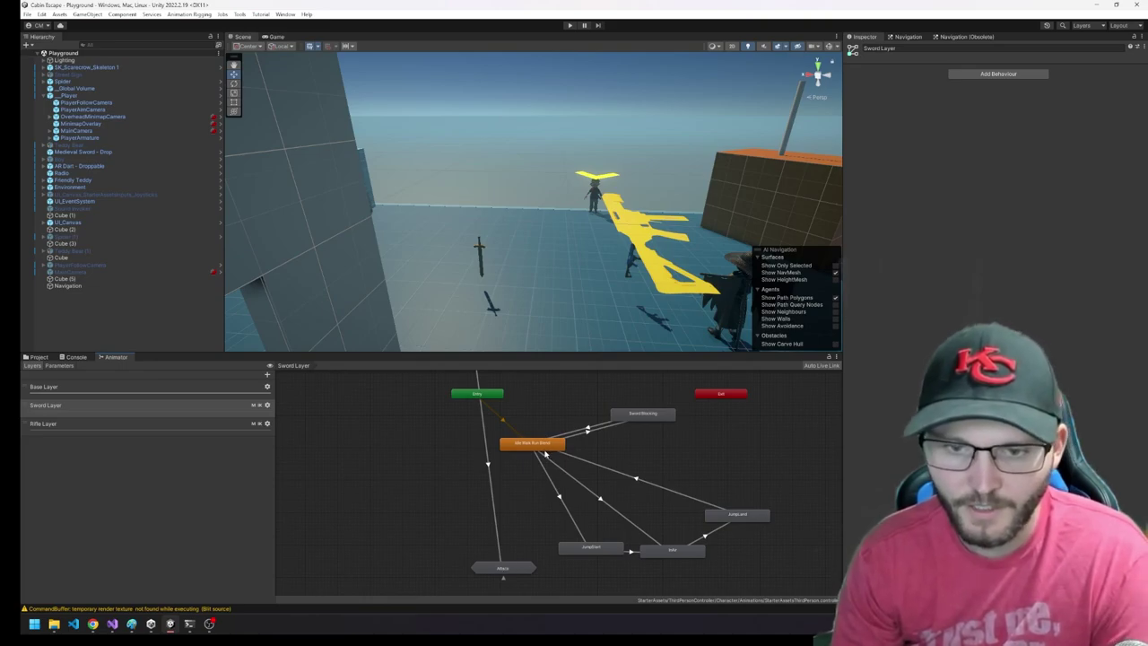
double_click(550, 451)
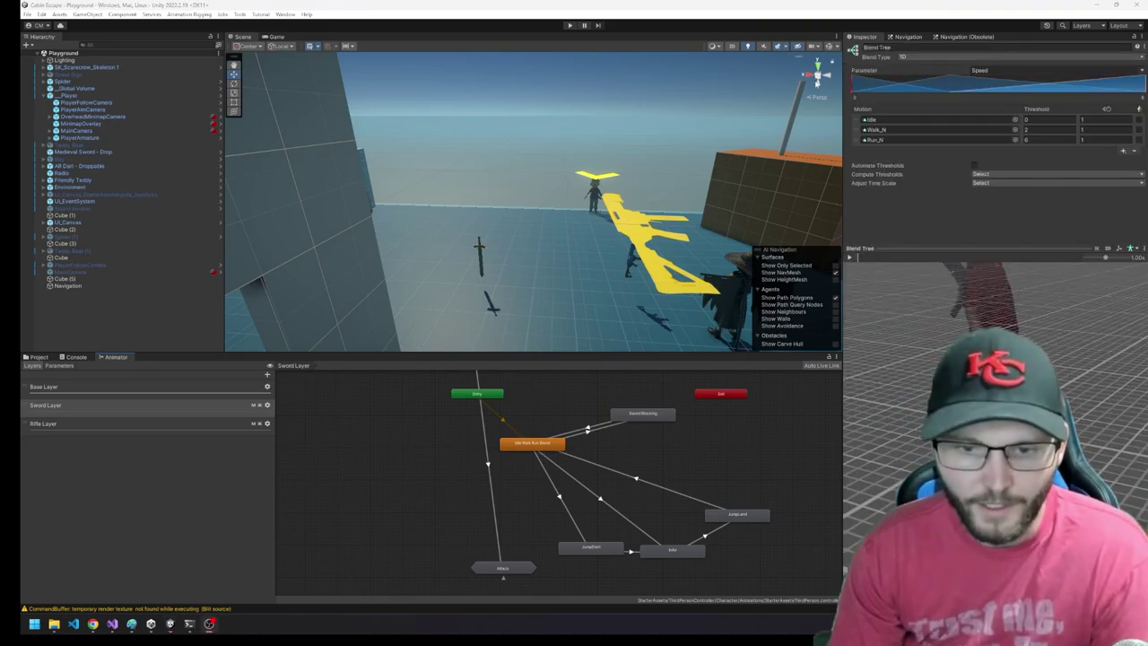
middle_drag(500, 531, 506, 511)
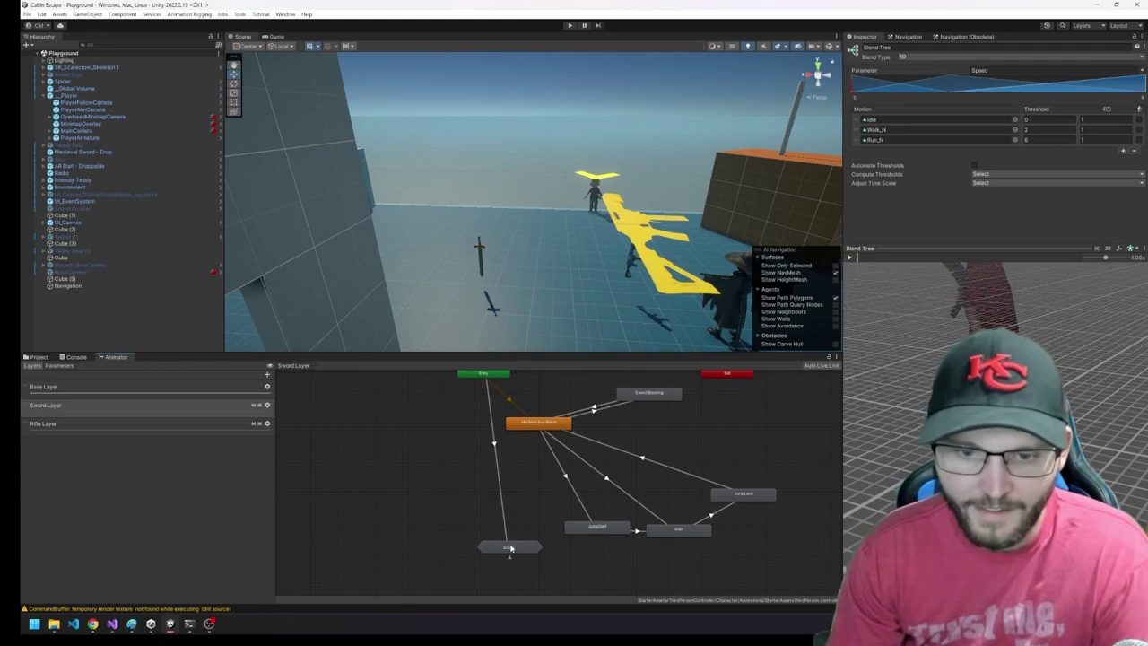
double_click(509, 546)
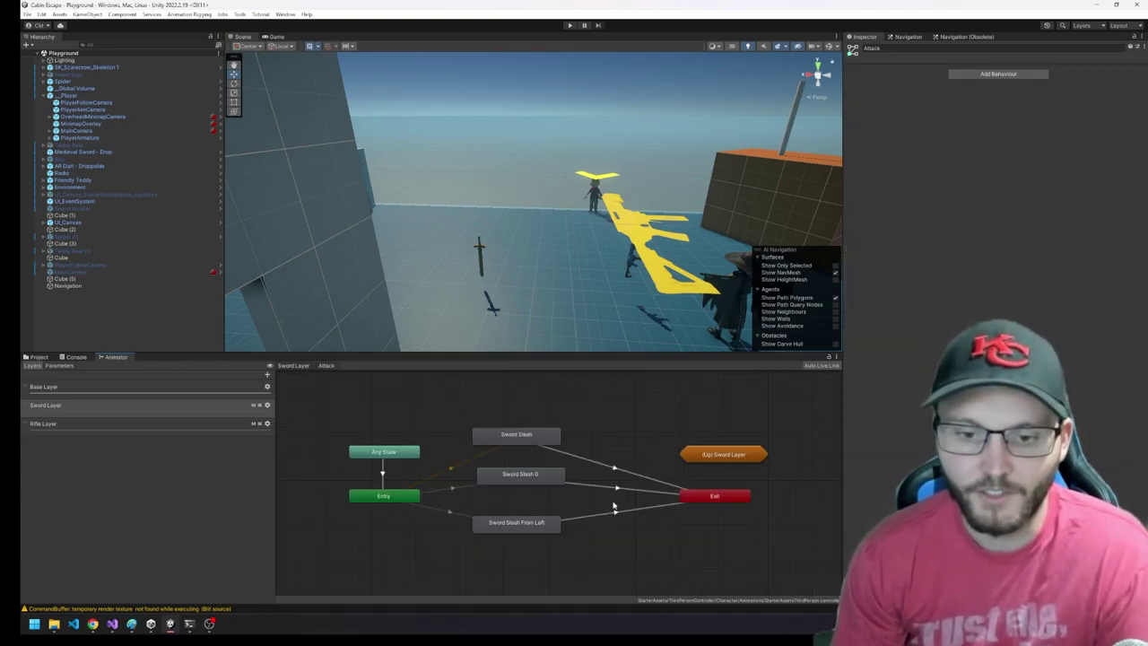
Play-test the Playground scene and swing the sword repeatedly, examining how the three slash states in the Attack sub-state machine play.
click(570, 25)
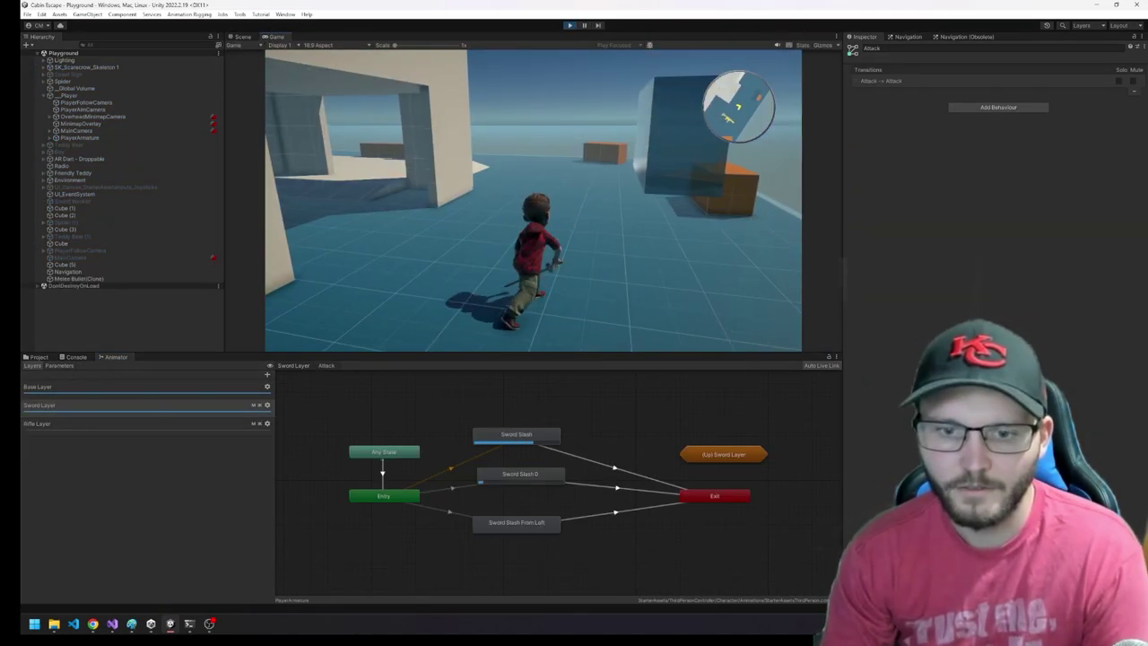
click(534, 199)
click(534, 199)
click(534, 199)
click(534, 199)
click(534, 199)
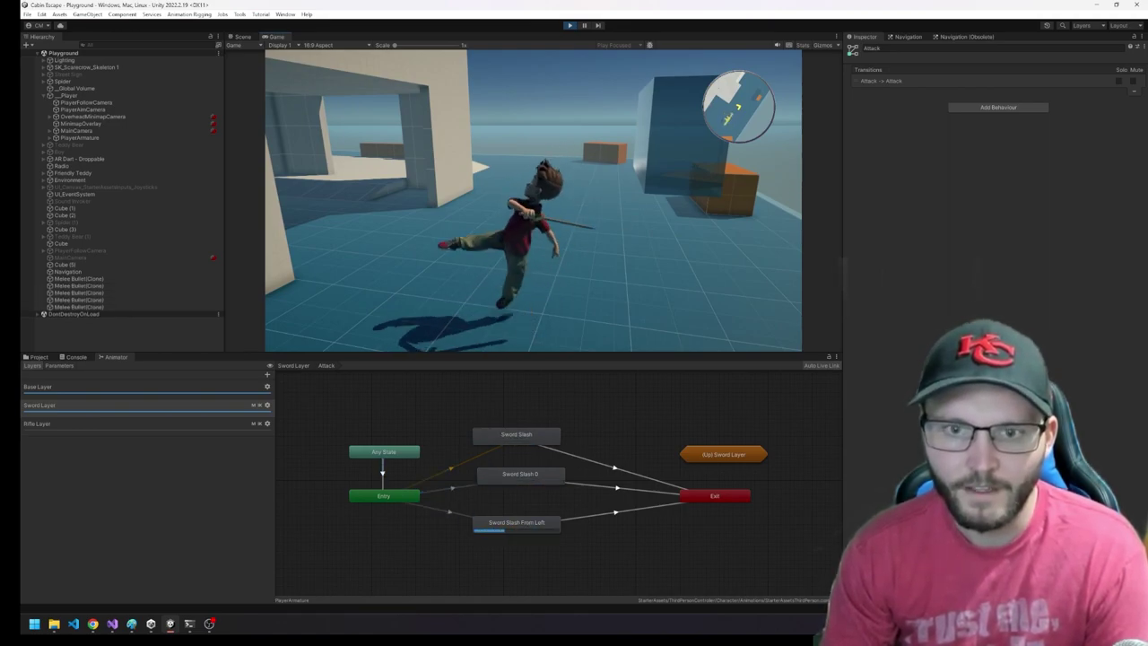
click(534, 200)
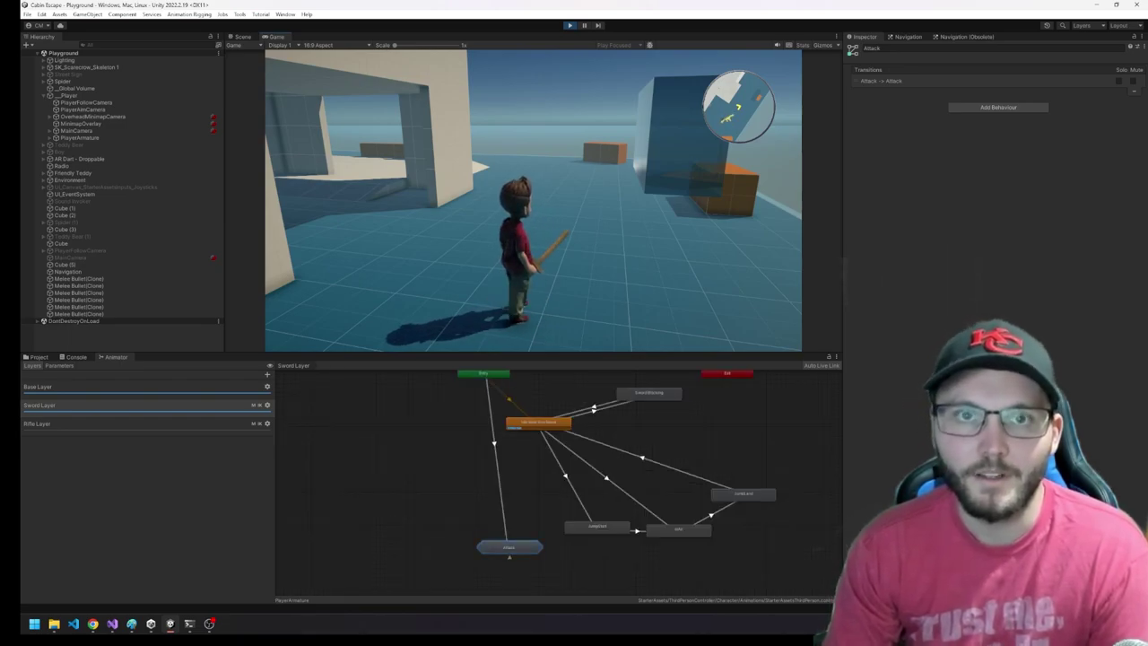
click(534, 199)
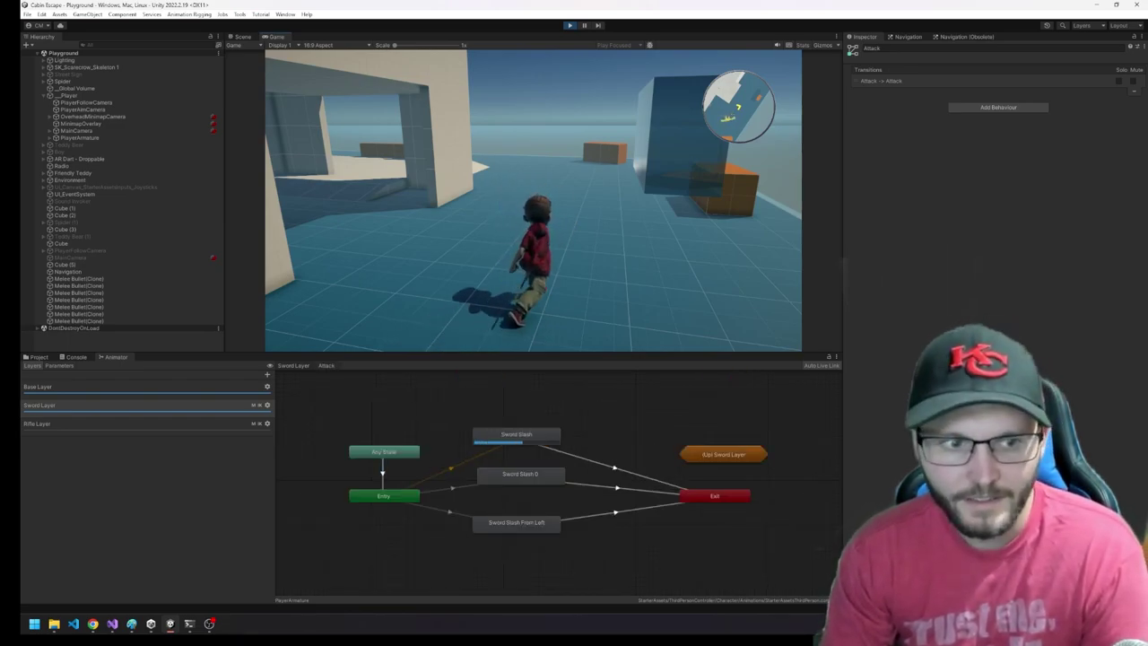
click(534, 200)
click(534, 199)
click(534, 200)
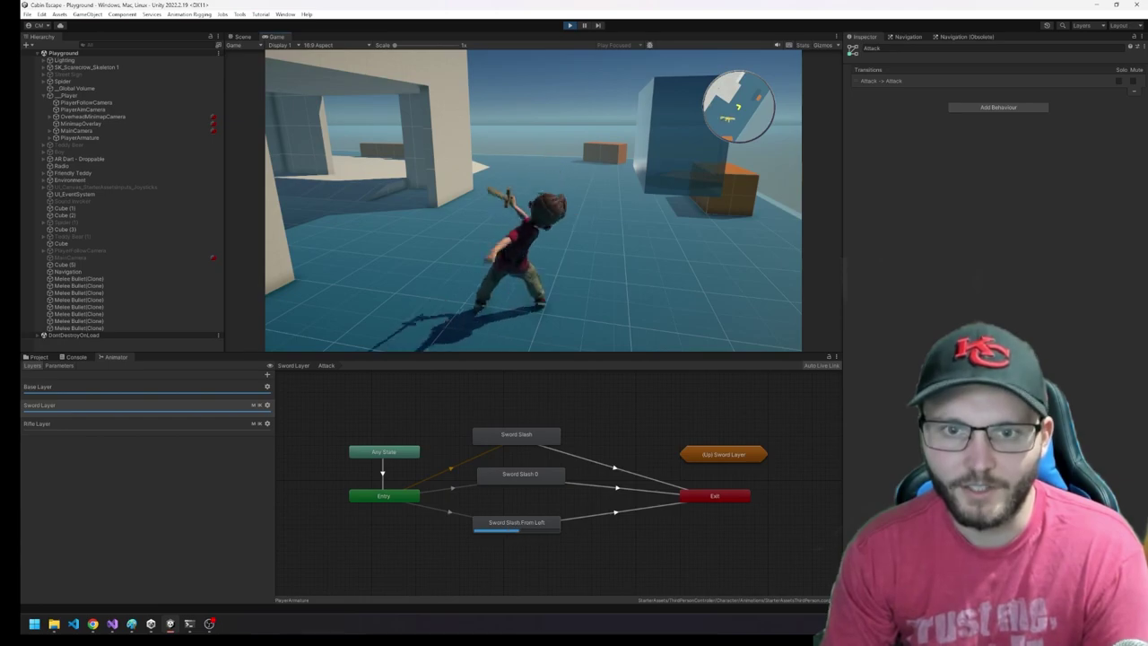
click(534, 199)
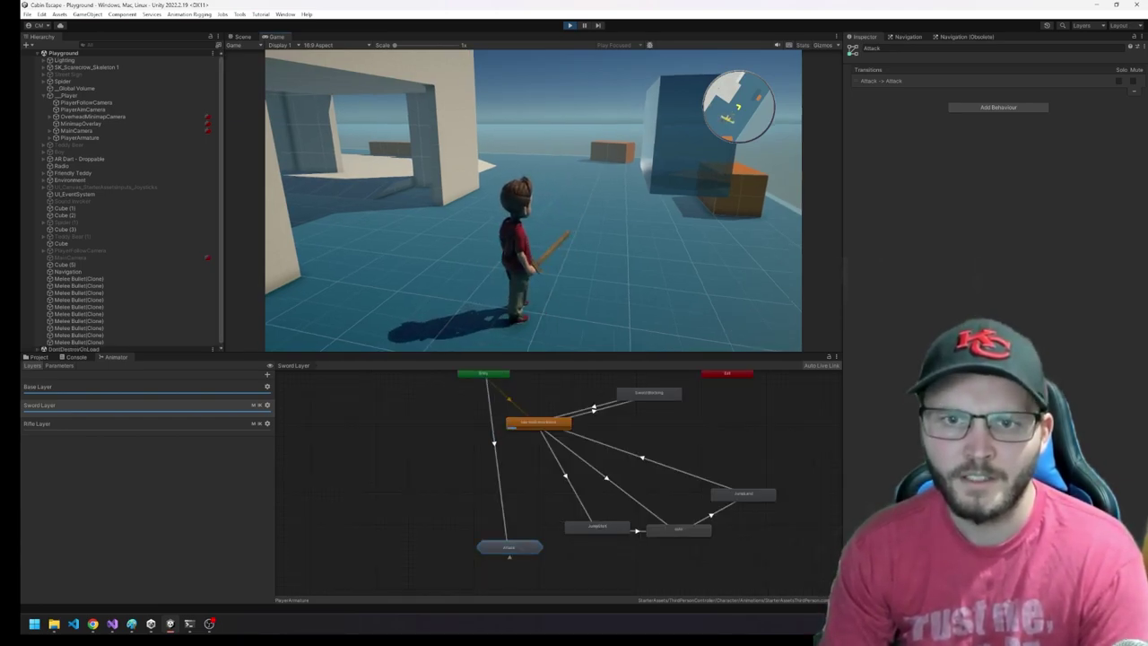
click(534, 199)
click(533, 199)
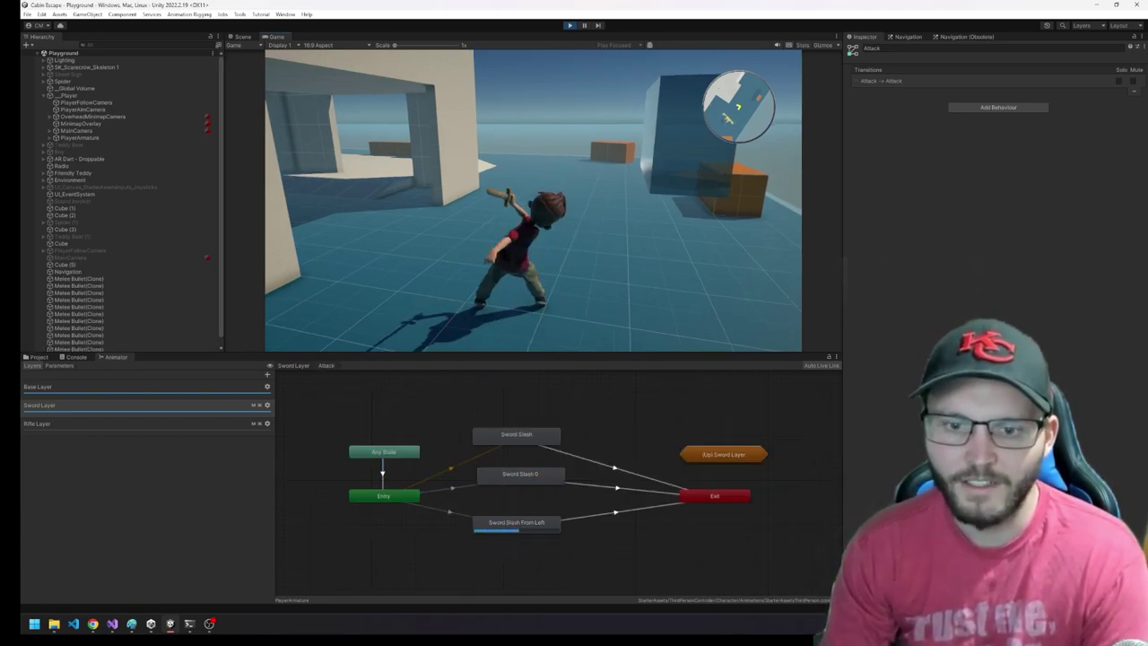
click(534, 200)
click(534, 199)
click(533, 199)
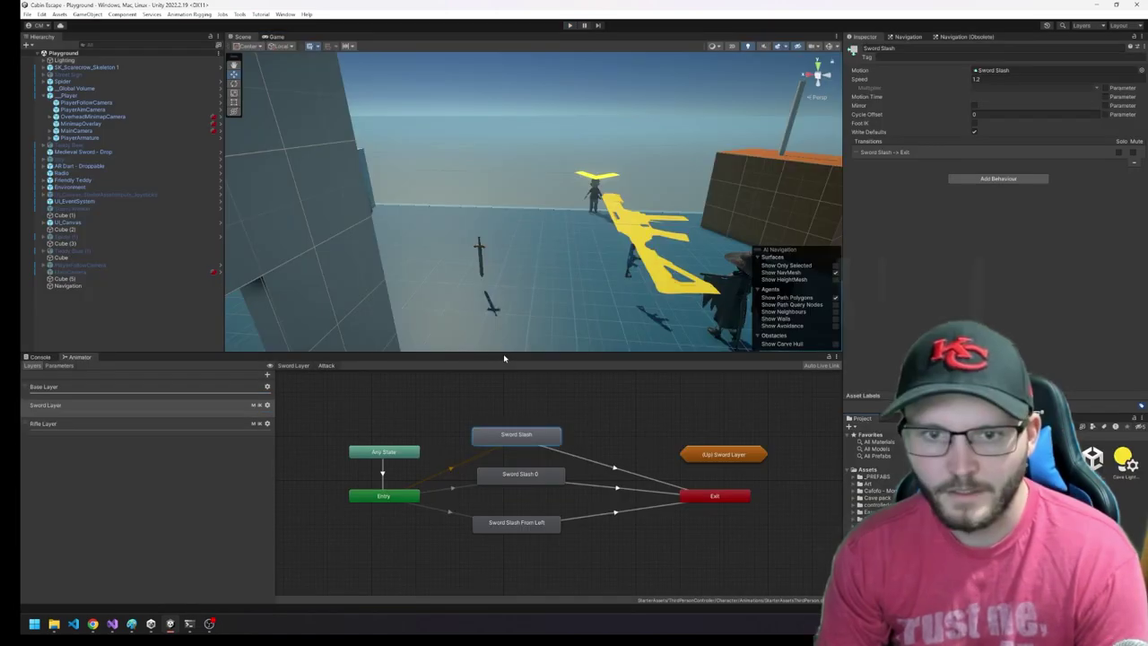
Enlarge the Animator and the Inspector and Project area, and open the Oriental_Sword Animation > Humanoid > Inplace folder.
drag(503, 353, 499, 288)
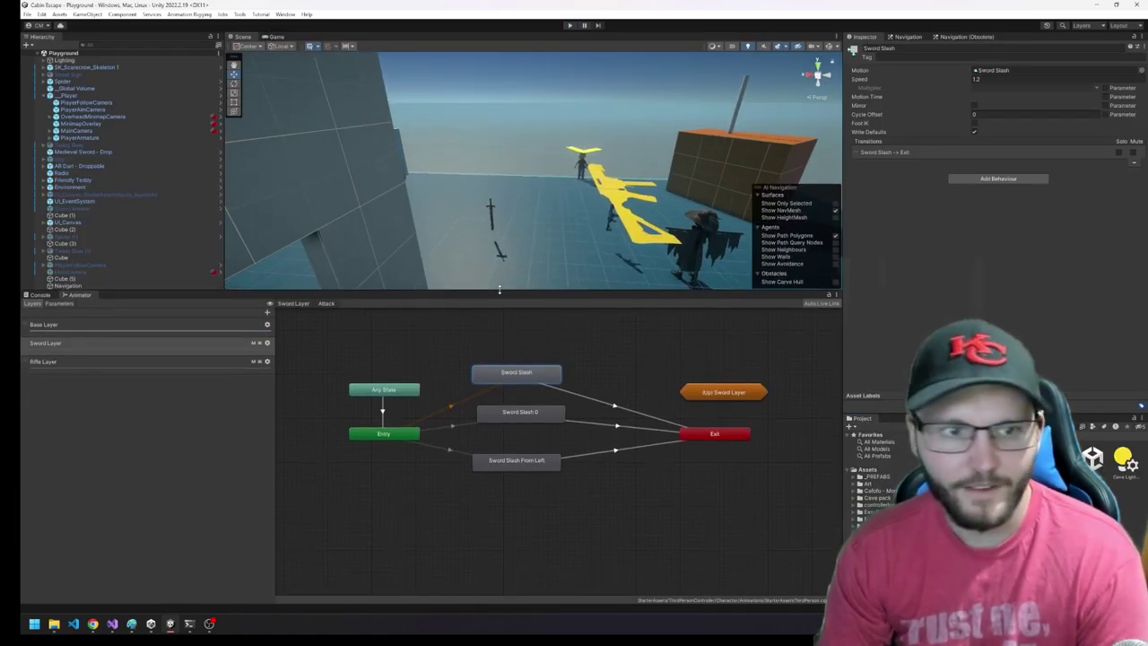
scroll(875, 475, down, 2)
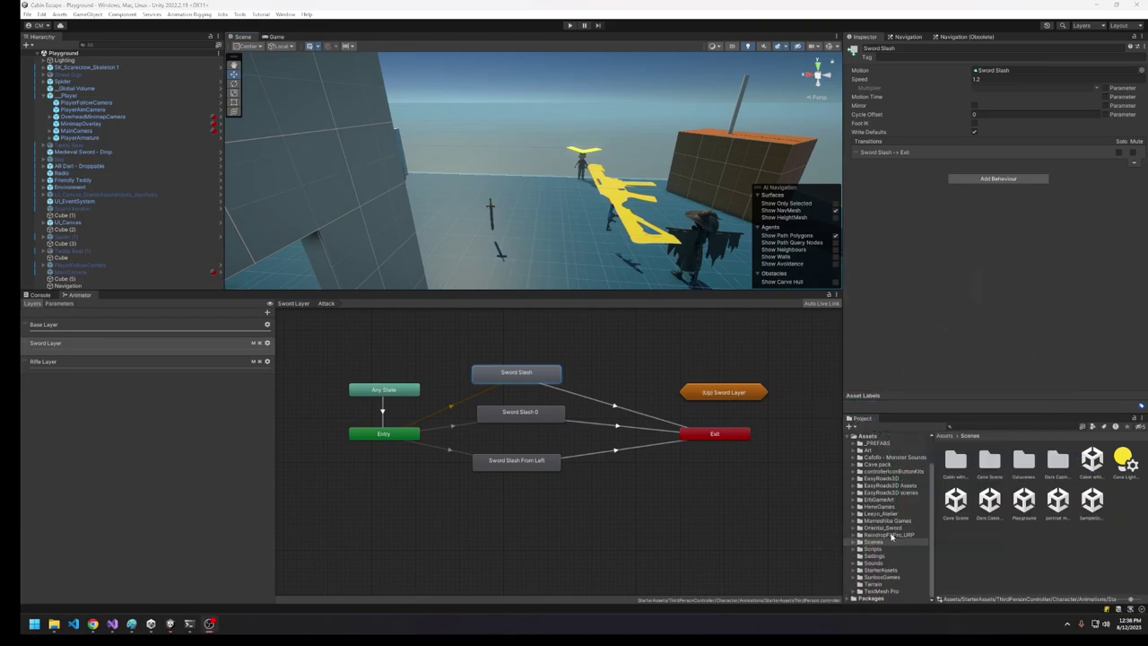
double_click(894, 528)
click(890, 536)
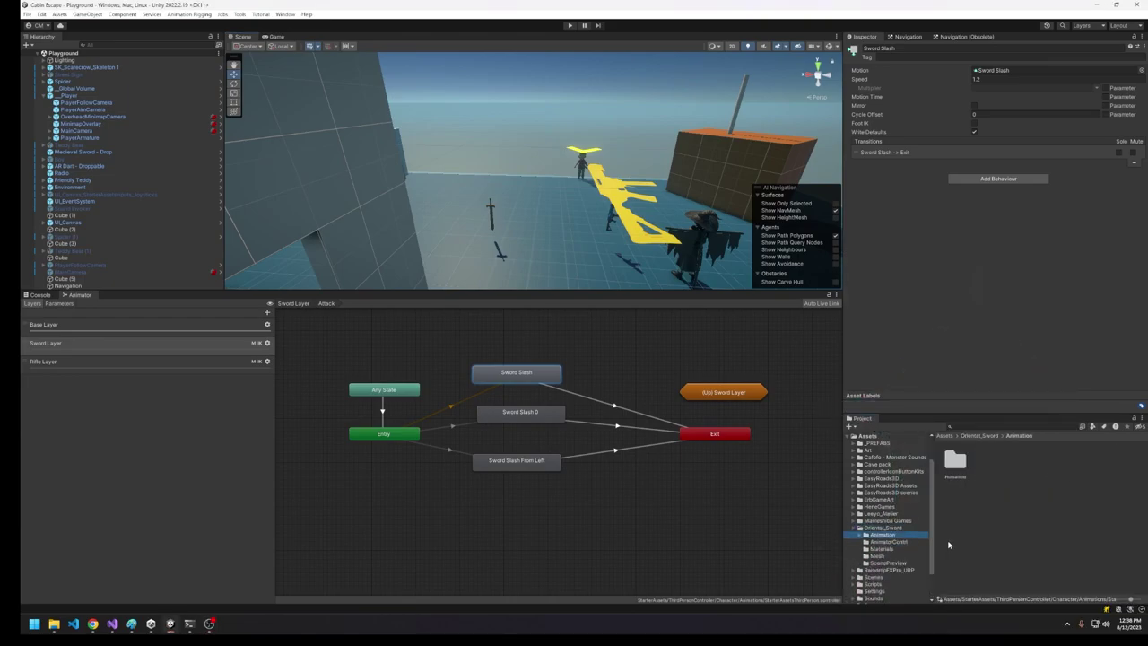
key(Down)
key(Right)
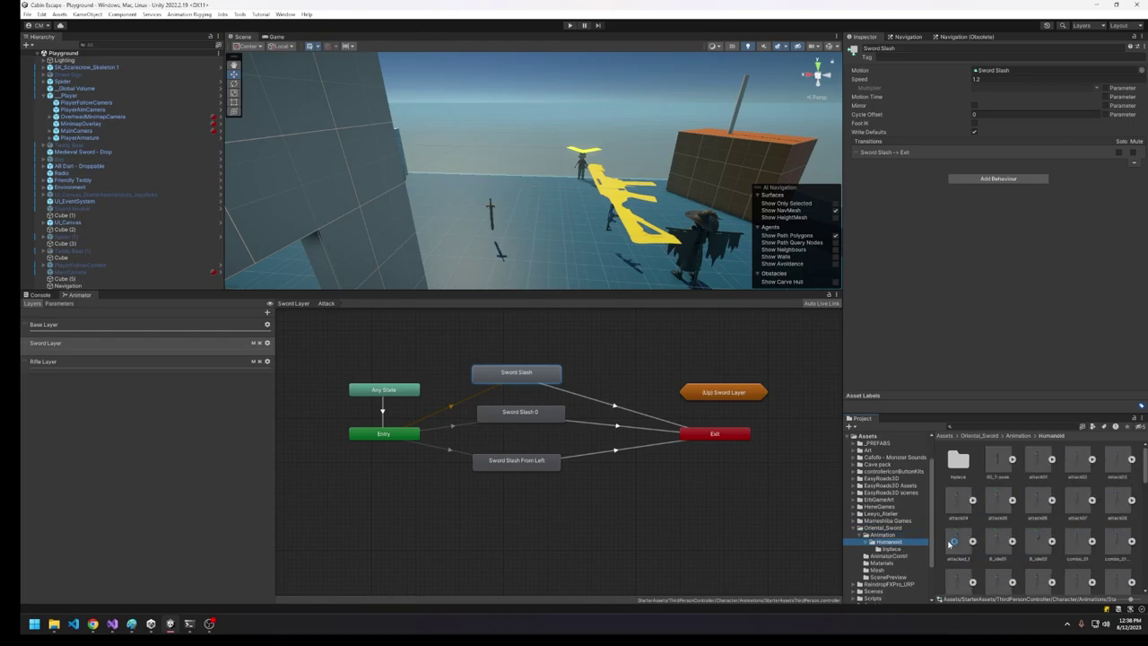
key(Down)
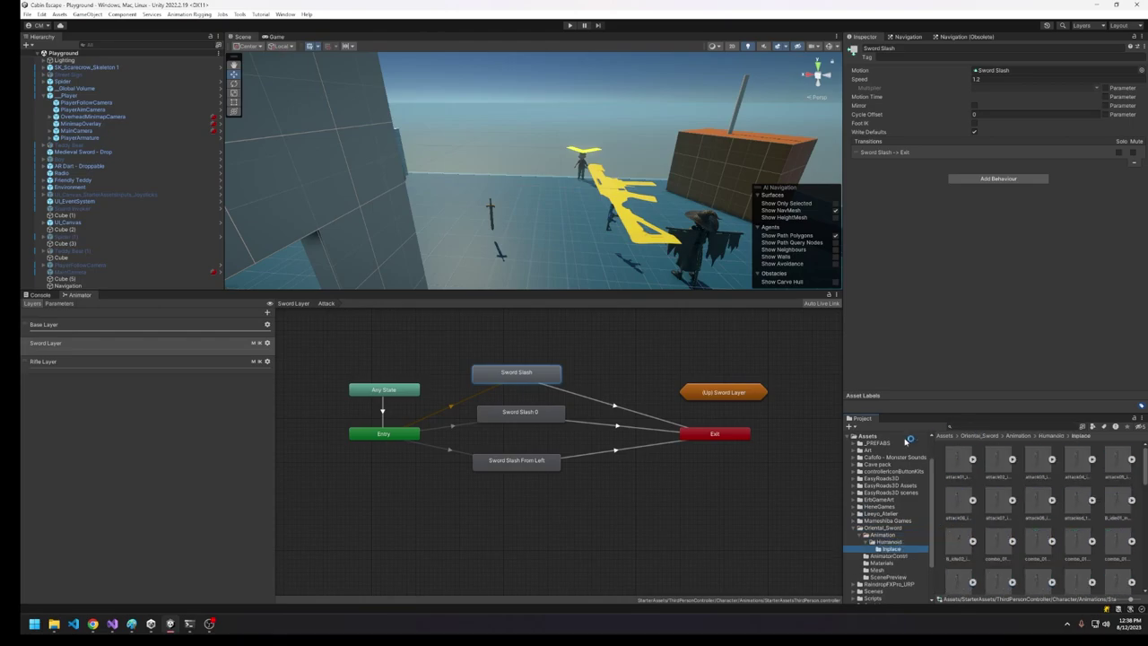
drag(841, 437, 722, 460)
Play the preview of the attack01 in-place animation from the Inplace folder.
click(828, 461)
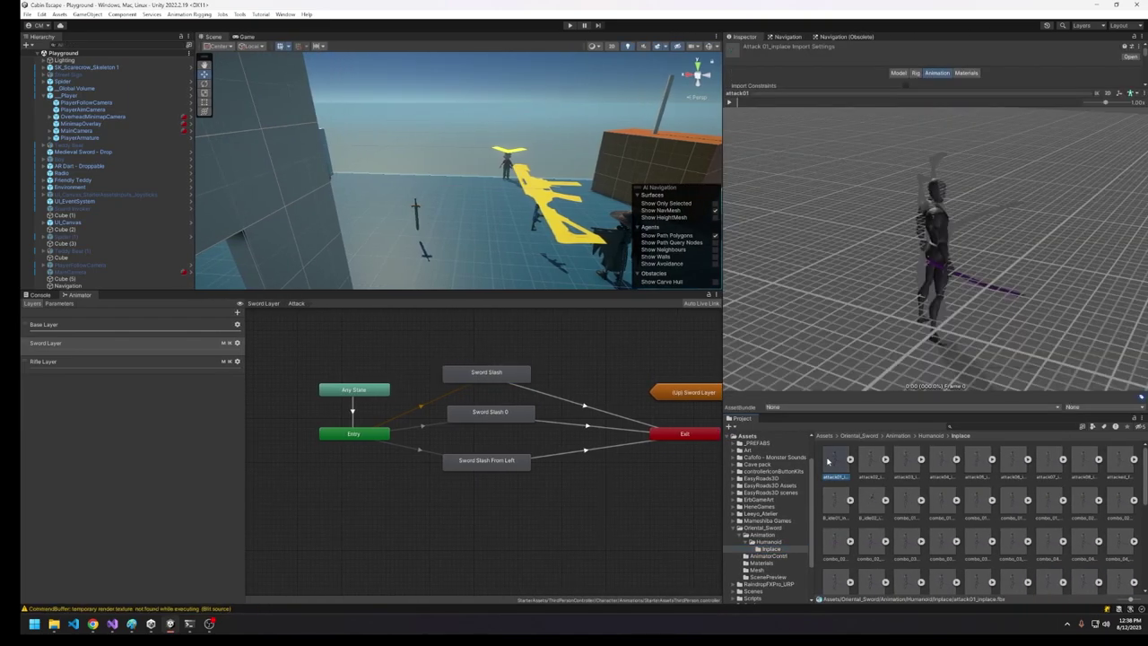
click(730, 102)
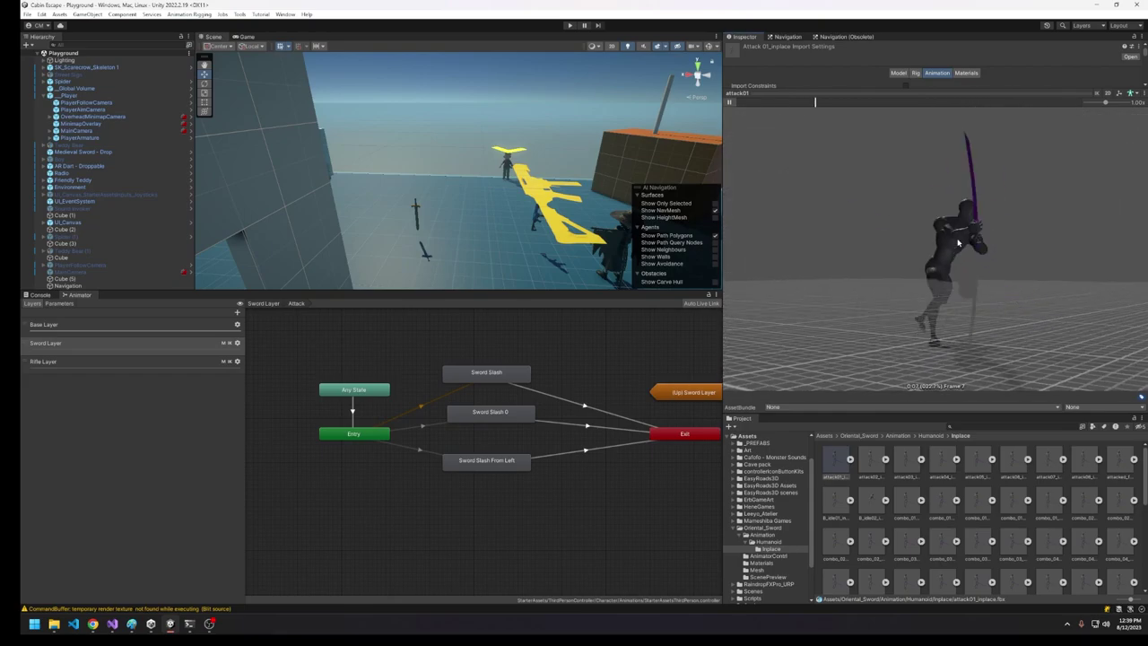
click(729, 94)
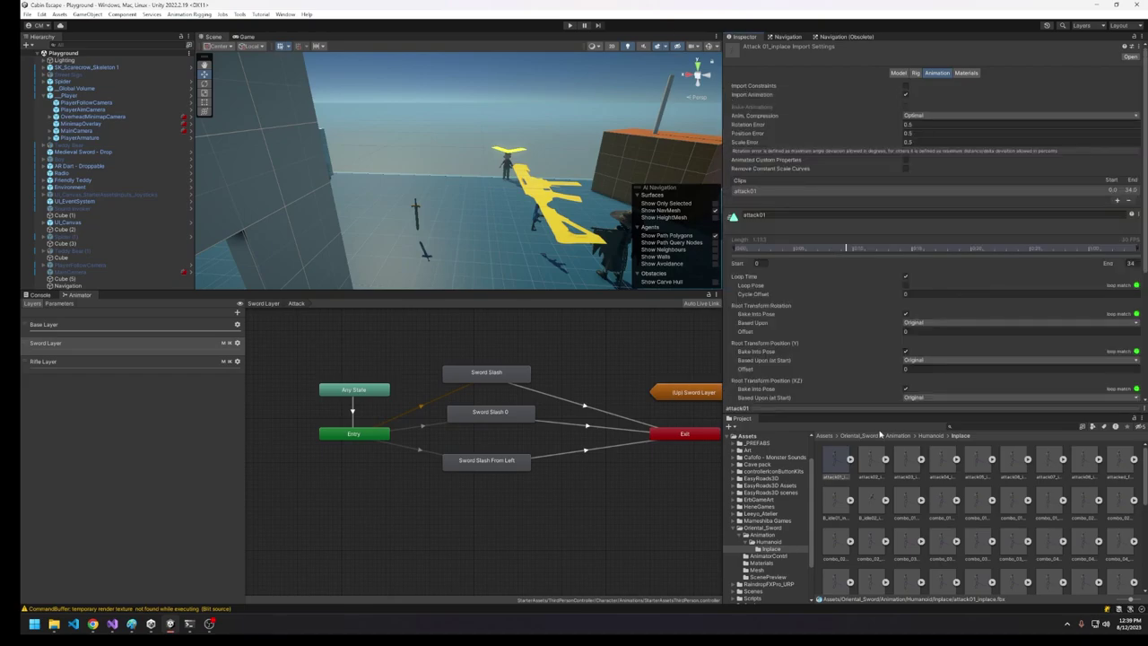
click(847, 409)
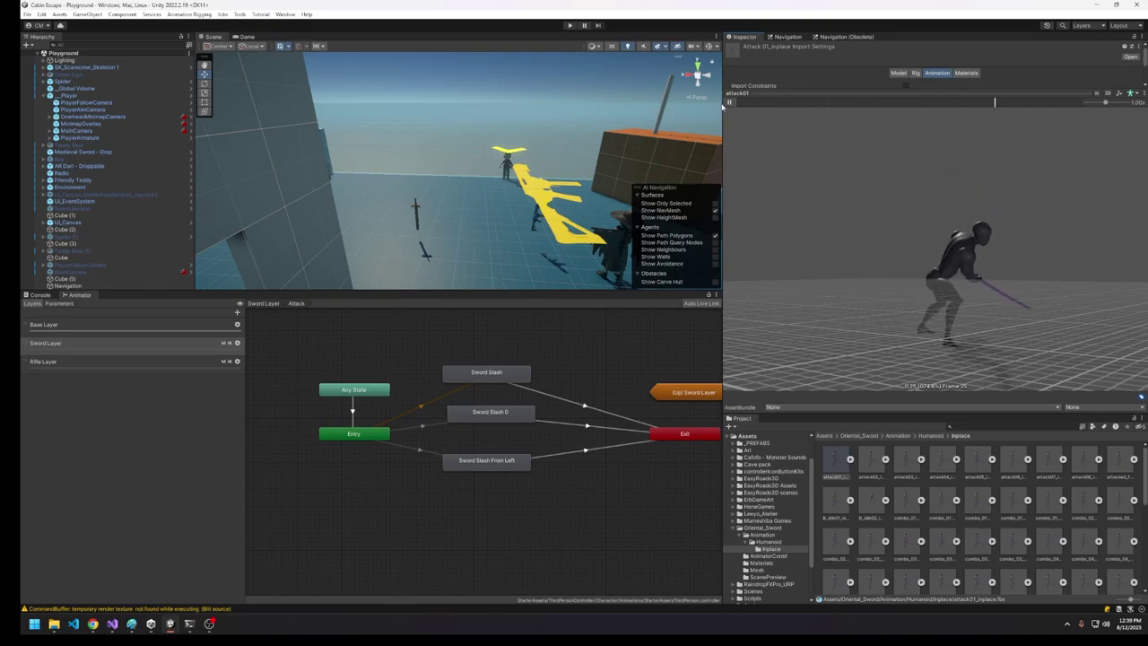
Assign the attack01 clip from the attack01 in-place asset as the motion of the Sword Slash state.
click(510, 374)
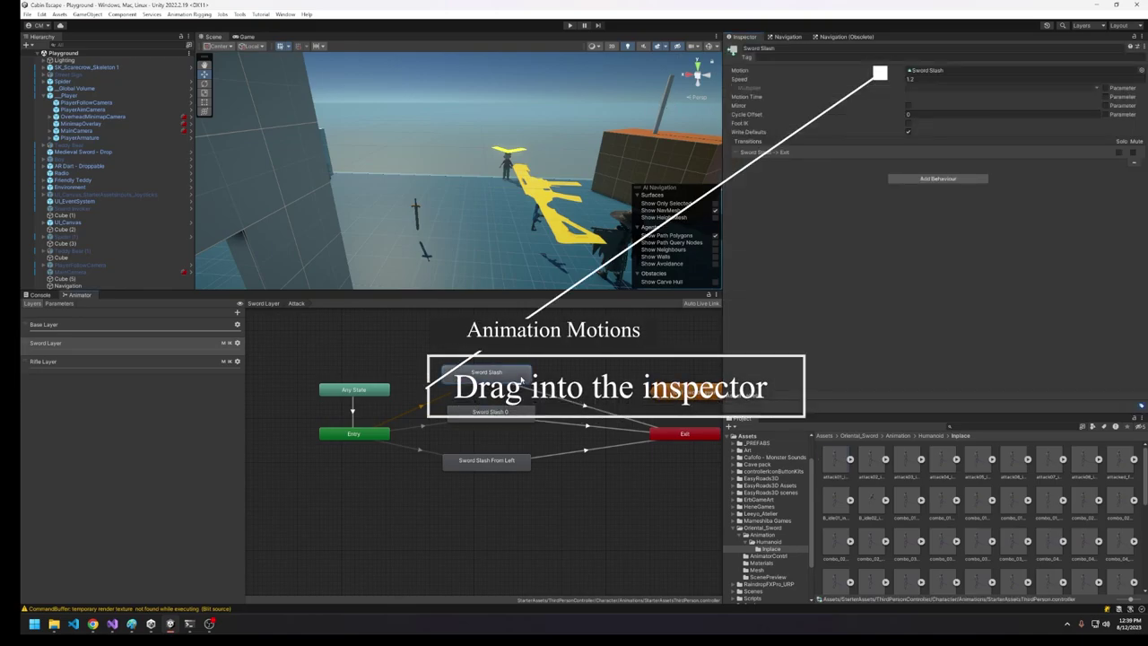
drag(840, 462, 924, 70)
click(850, 460)
drag(906, 461, 920, 72)
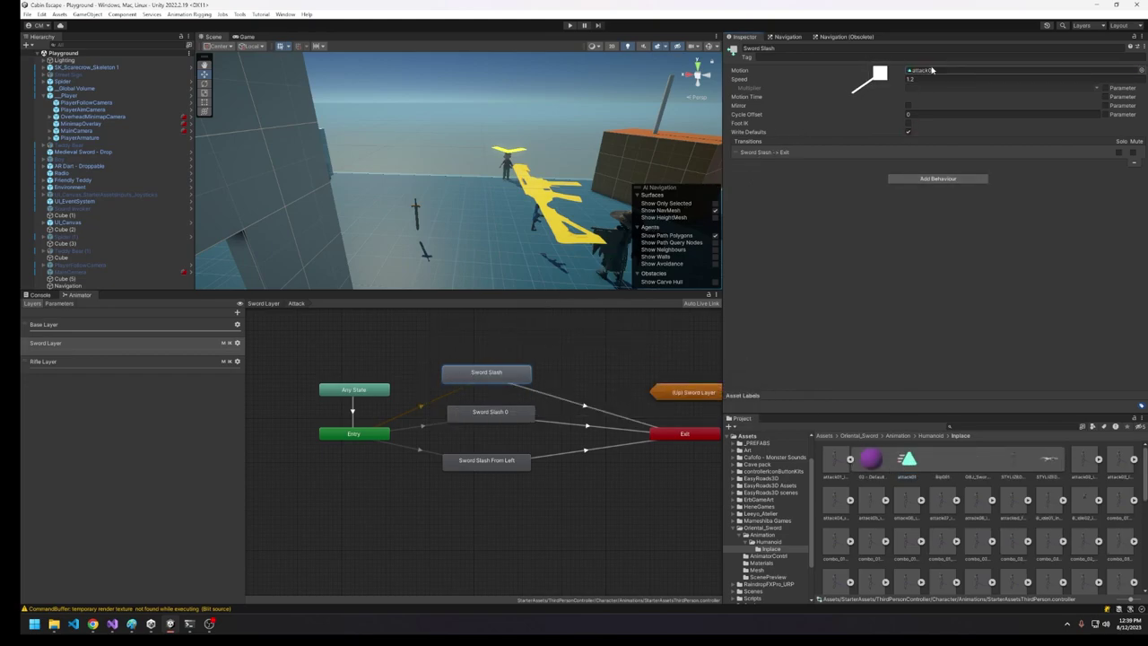
Play-test the scene by picking up the sword and attacking to check the new Sword Slash motion, ending in edit mode.
click(571, 26)
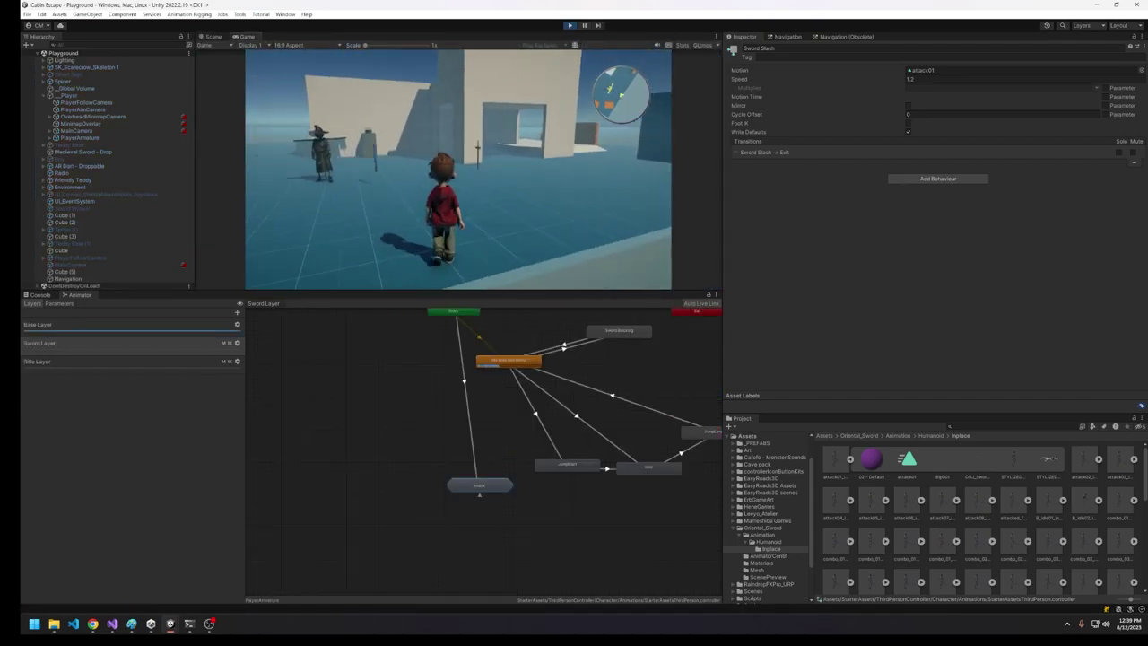
key(w)
key(s)
key(d)
click(458, 169)
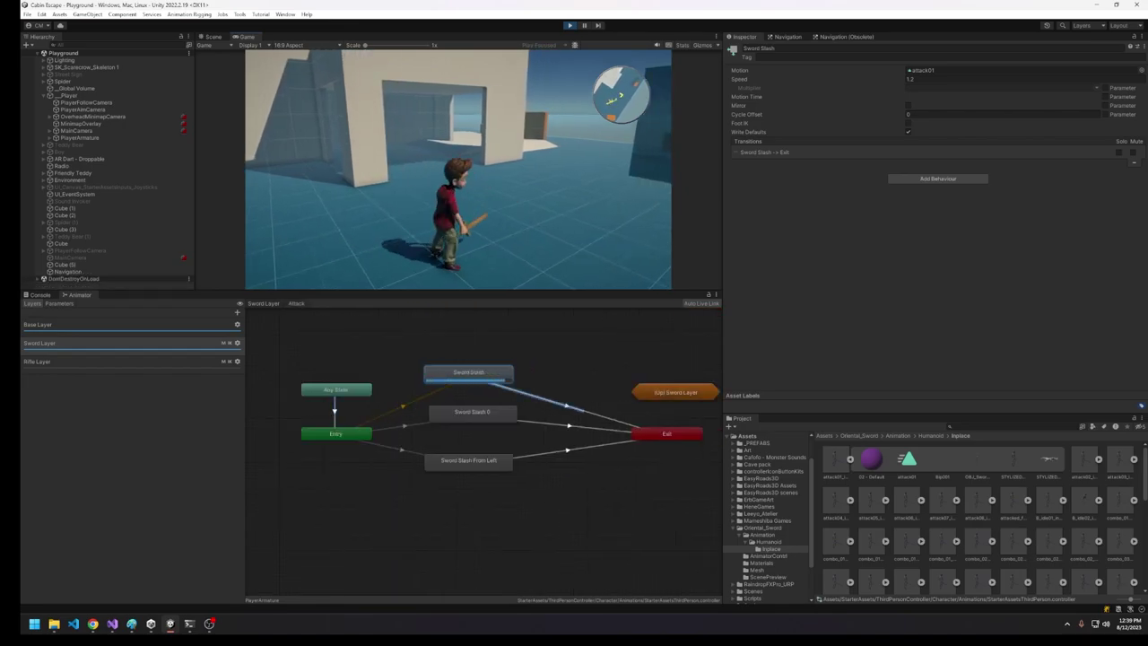
click(458, 169)
click(459, 170)
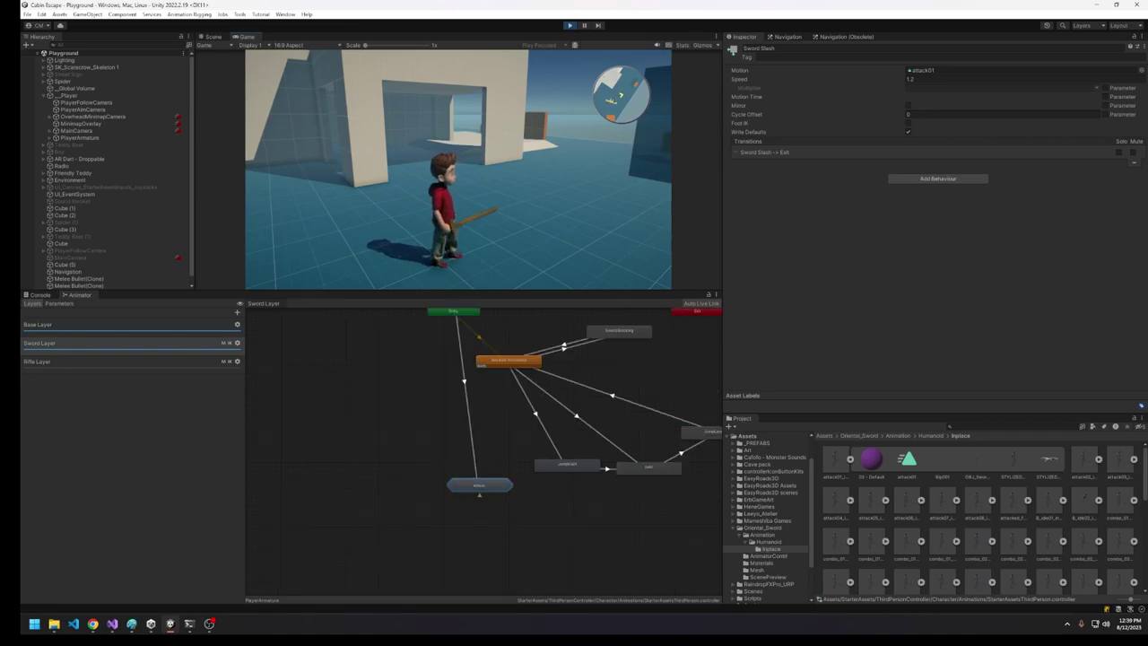
click(459, 169)
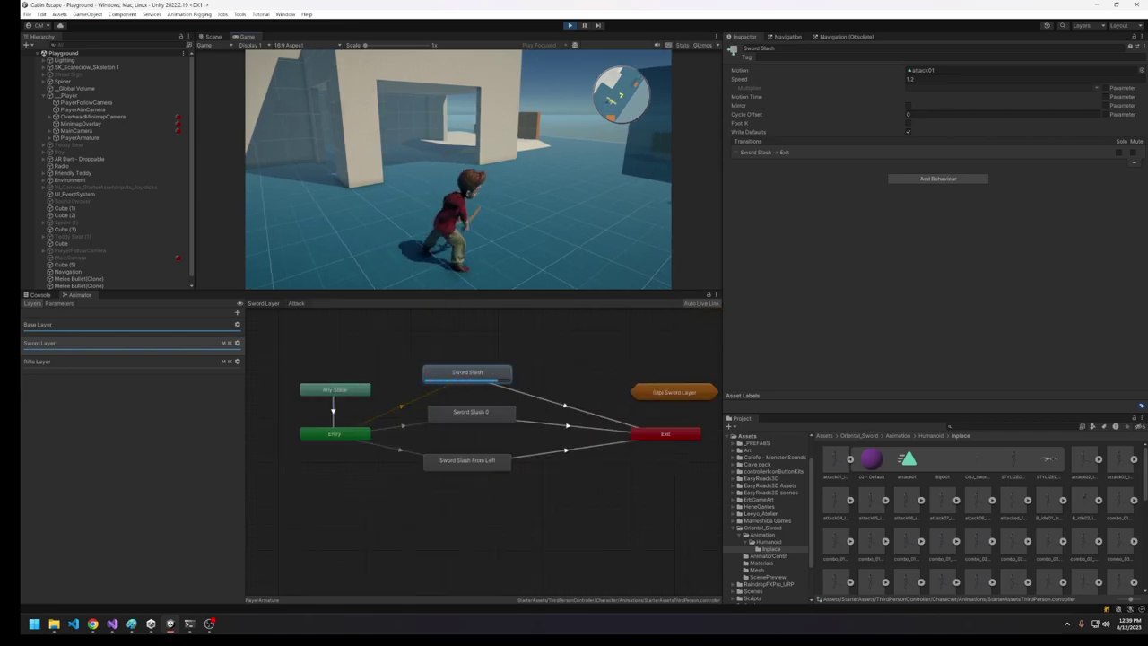
click(569, 25)
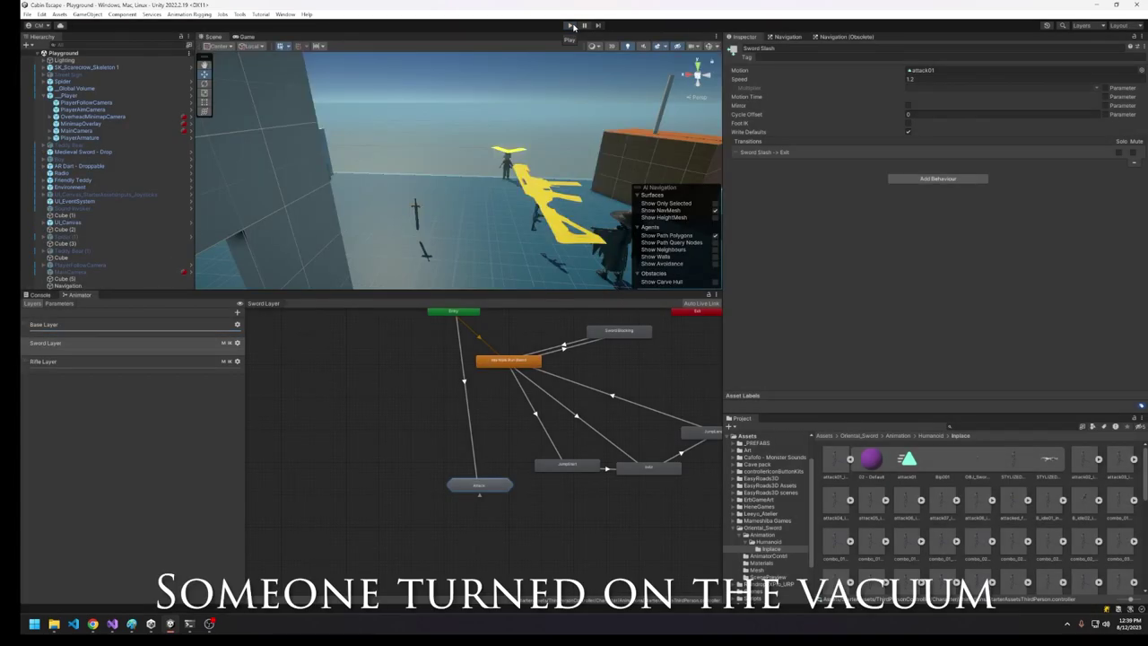
Set the Sword Slash state's speed to 1 and play-test the sword attack at that speed, ending in edit mode.
click(927, 79)
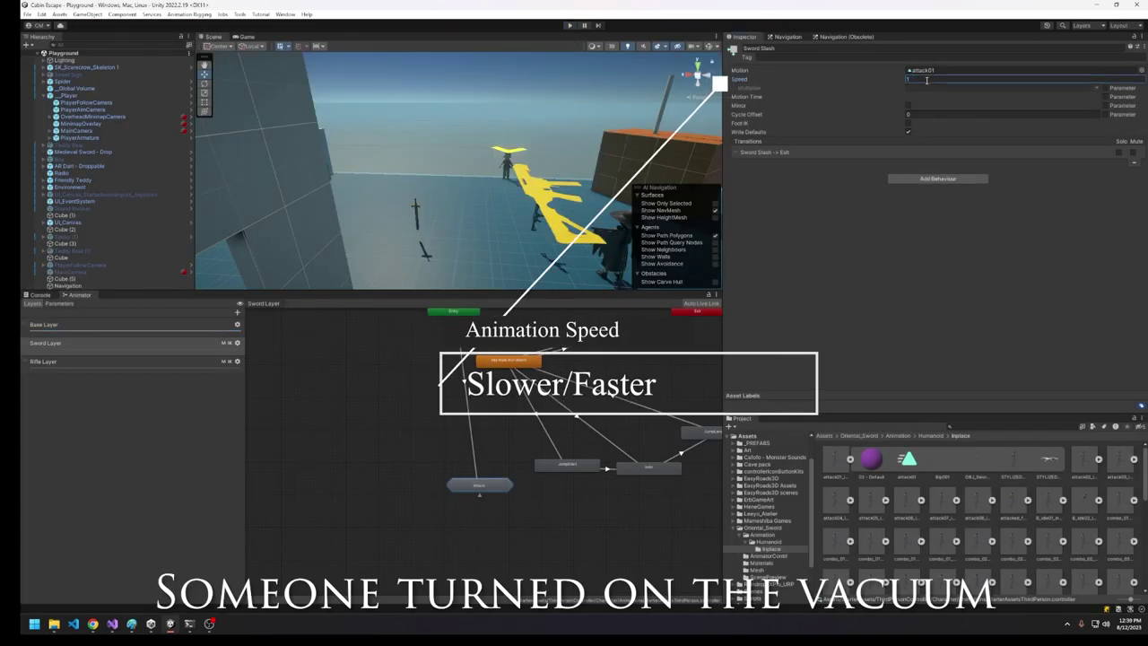
click(569, 25)
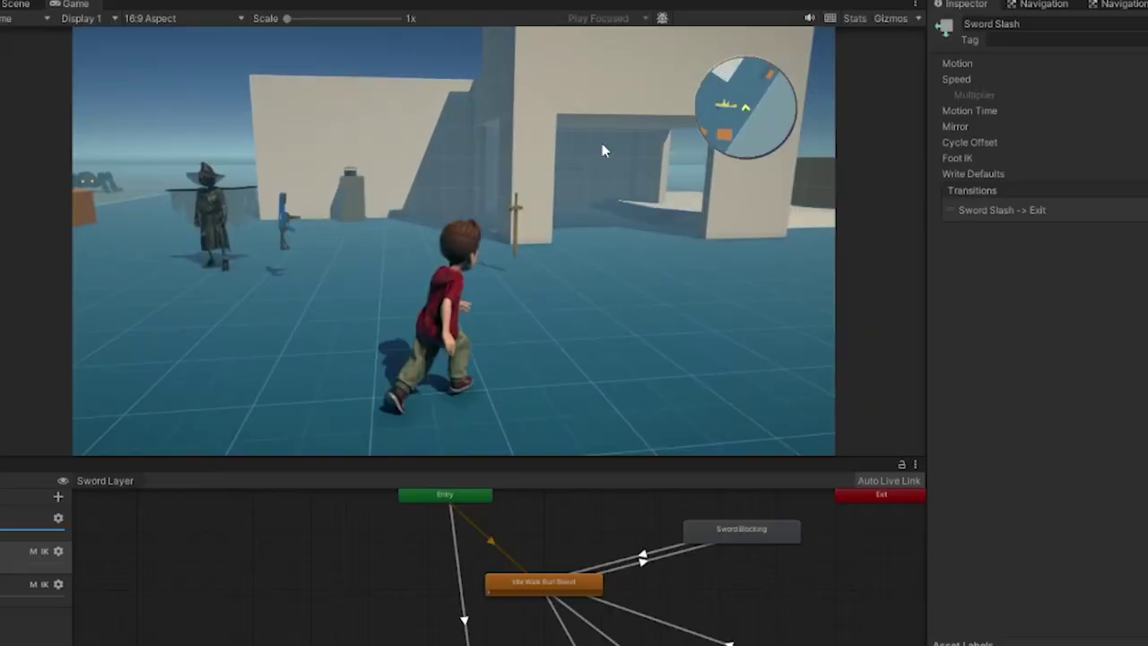
key(w)
key(d)
key(s)
key(a)
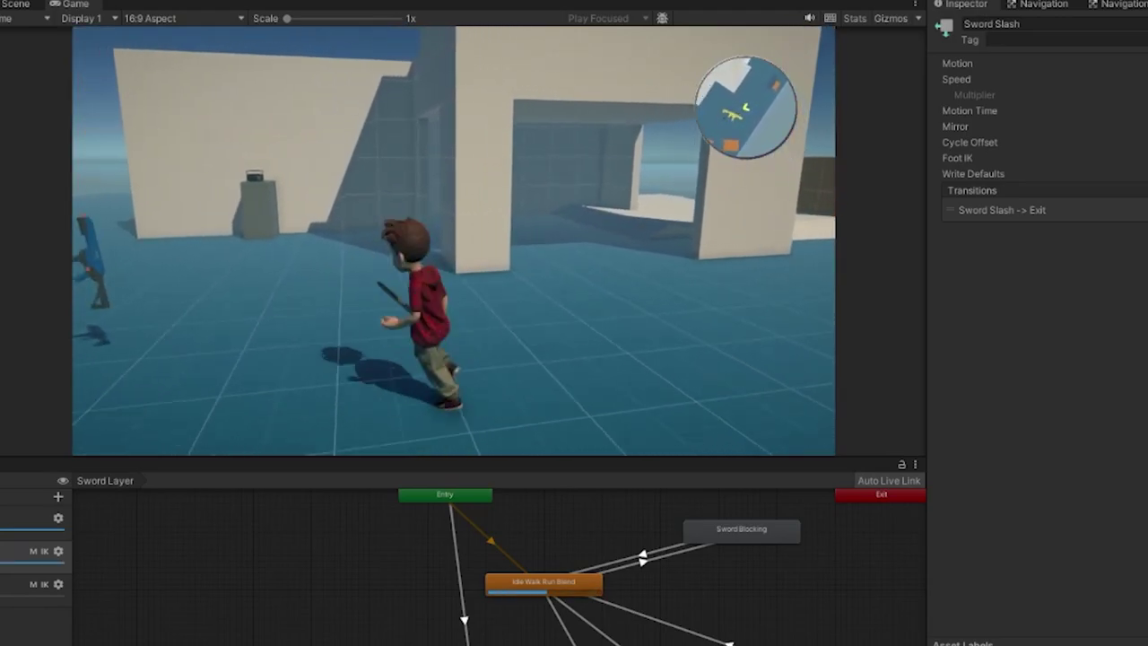
key(s)
click(453, 240)
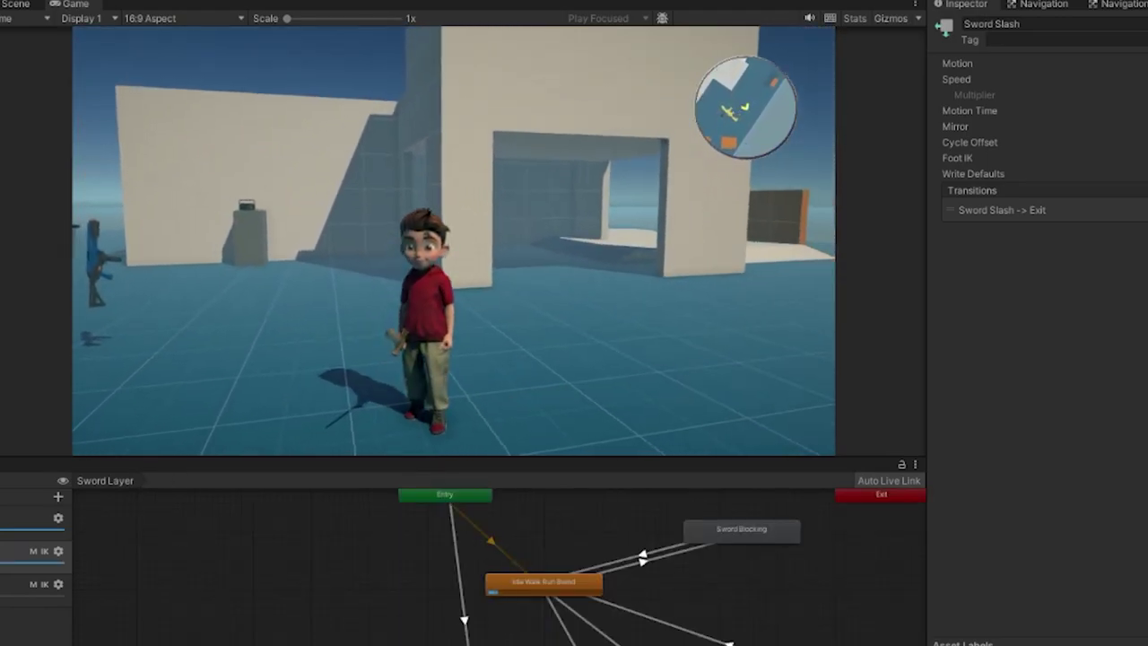
click(453, 240)
click(453, 241)
click(453, 241)
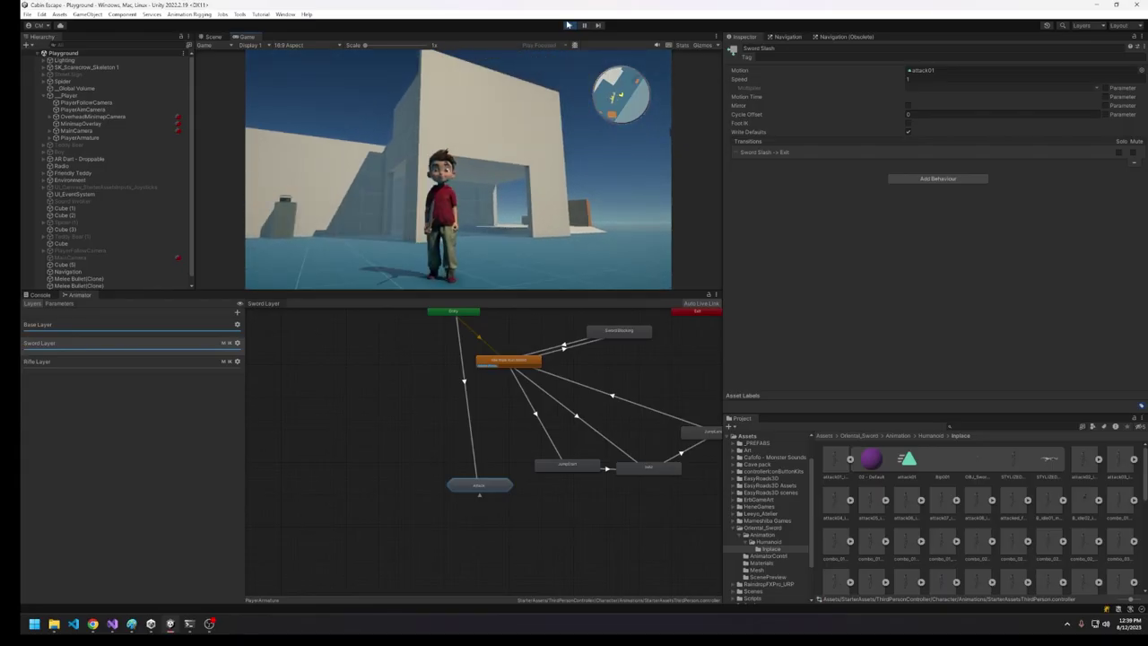
click(568, 25)
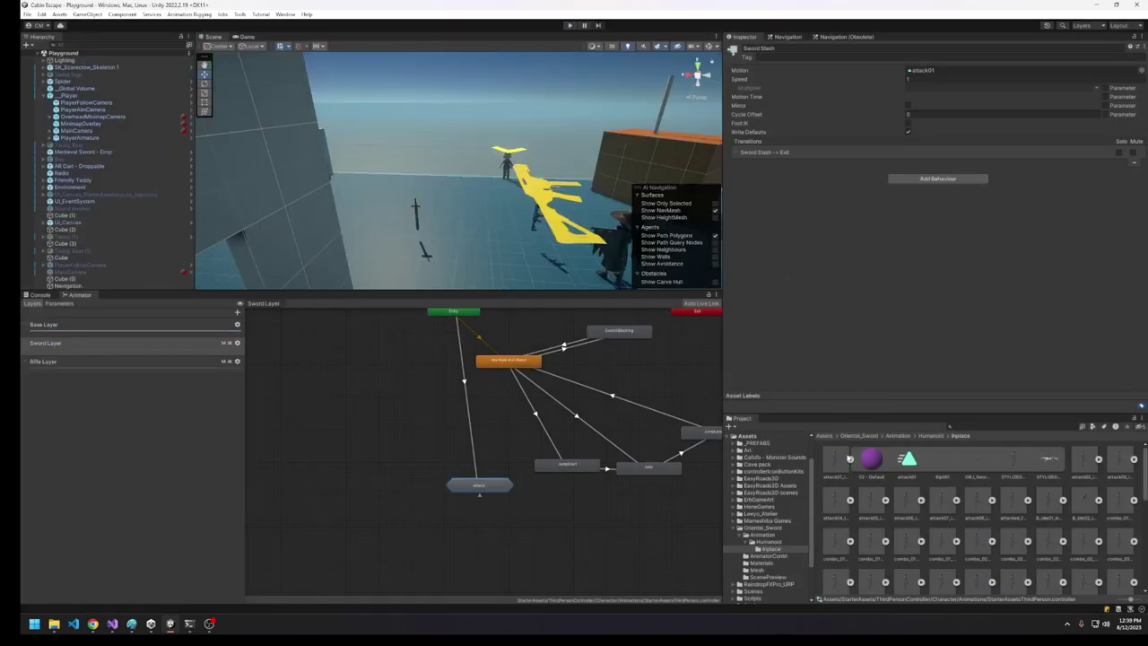
Collapse the attack01 asset and play the preview of the attack02 in-place animation.
click(849, 460)
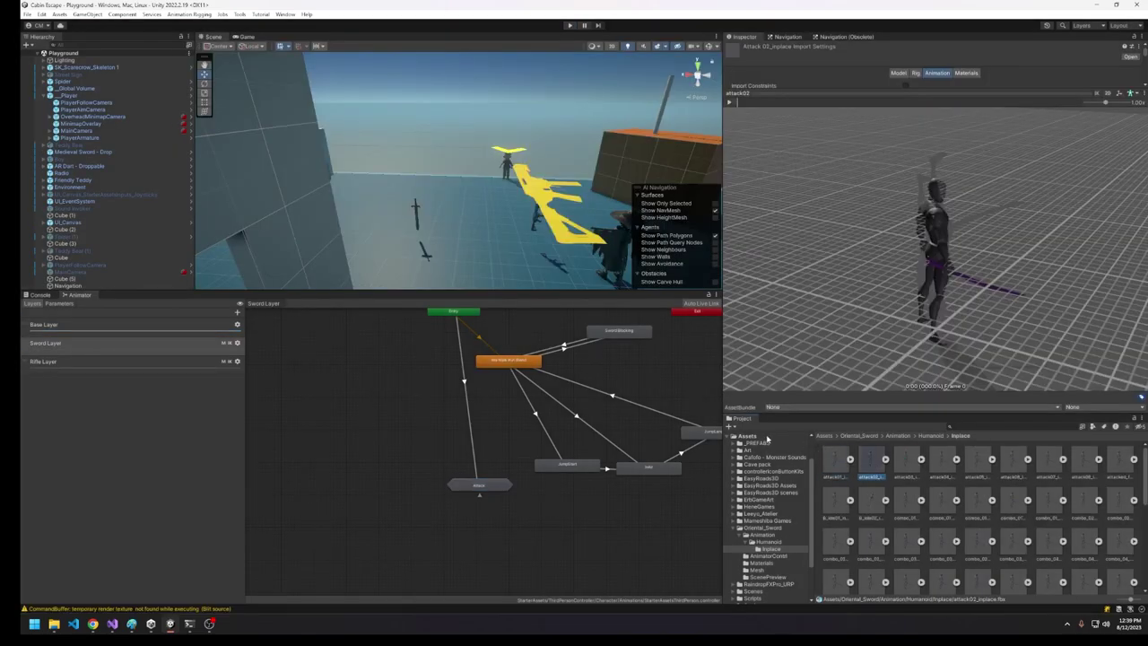
click(735, 104)
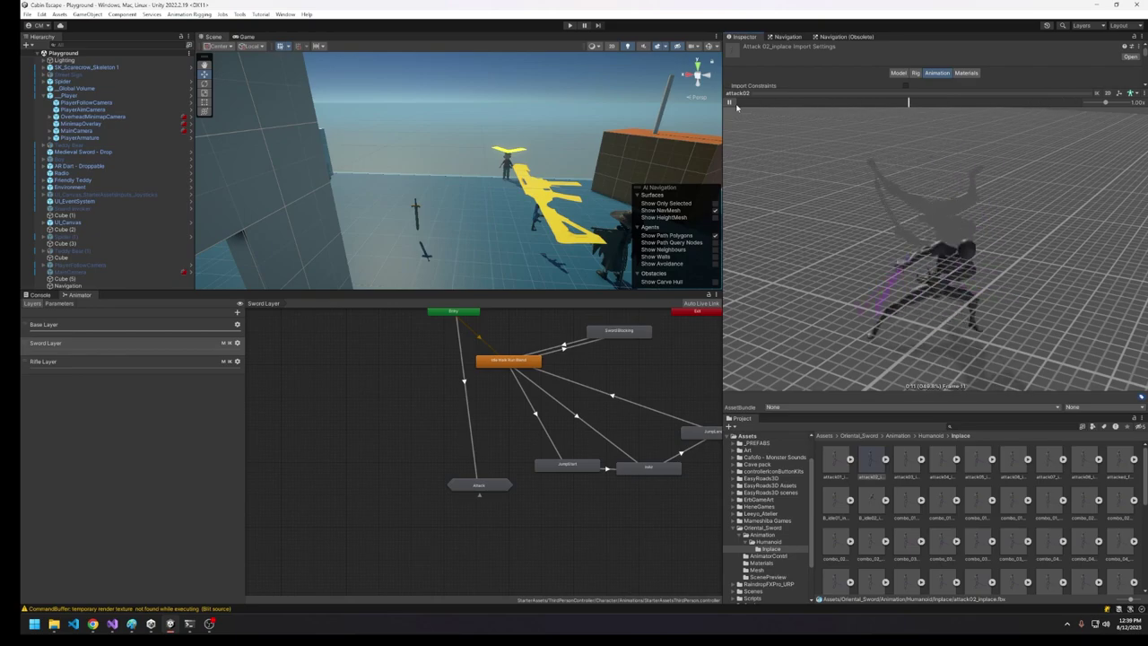
click(737, 106)
In the Attack sub-state machine, assign the attack02 in-place clip as the motion of Sword Slash 0 and set its speed to 1.
double_click(476, 491)
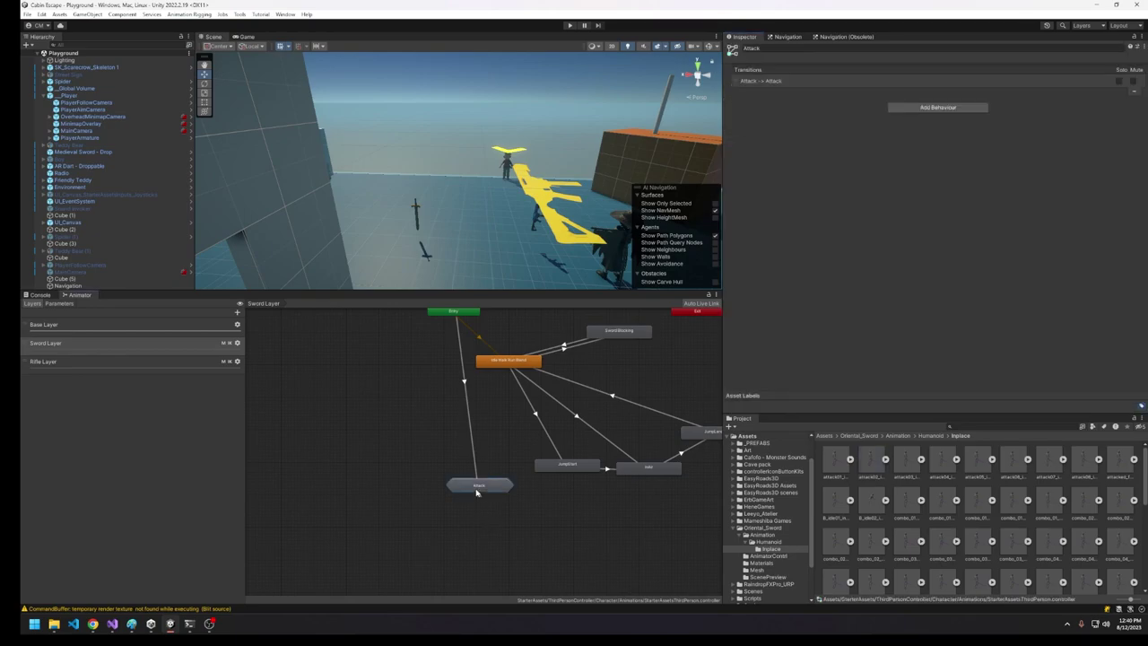
click(501, 418)
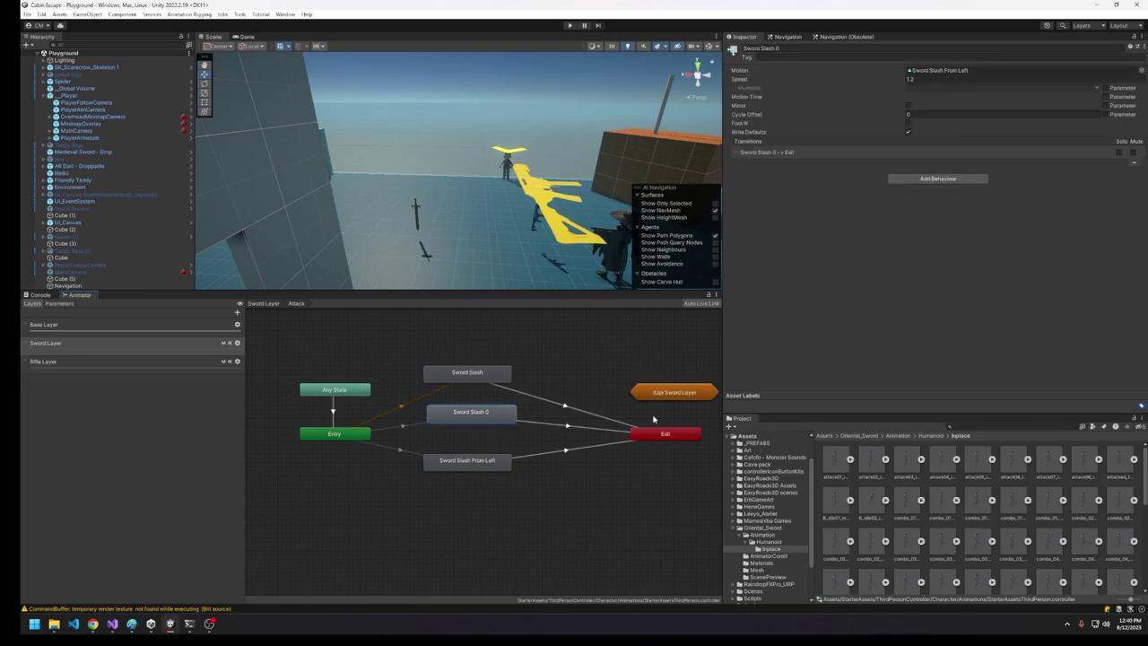
click(887, 458)
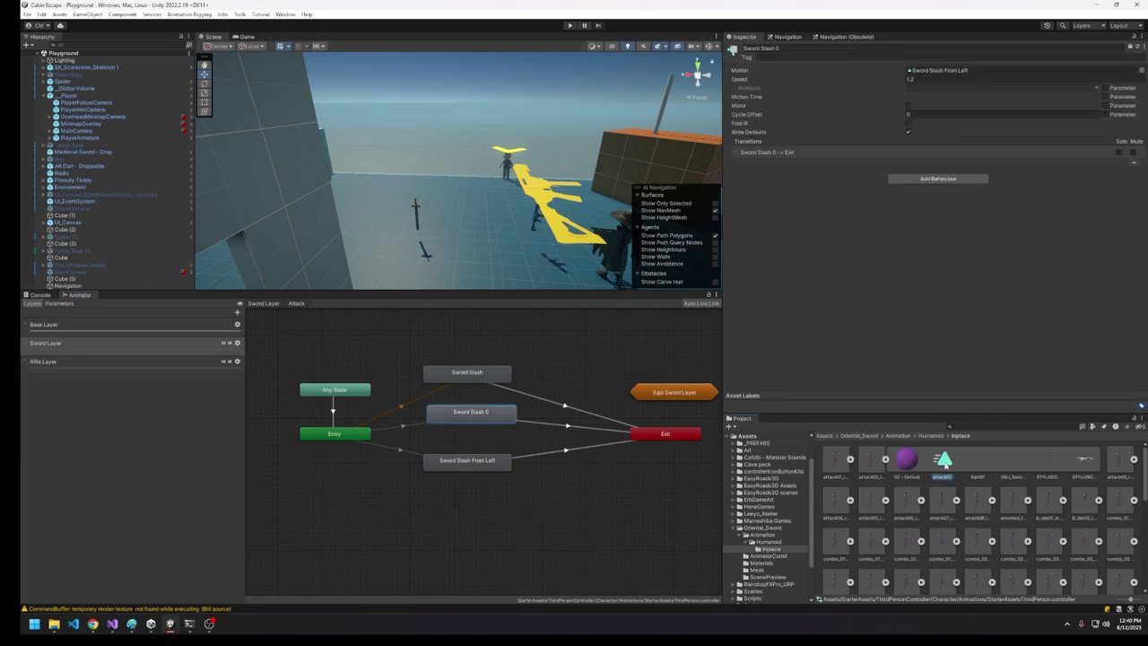
drag(949, 62, 938, 69)
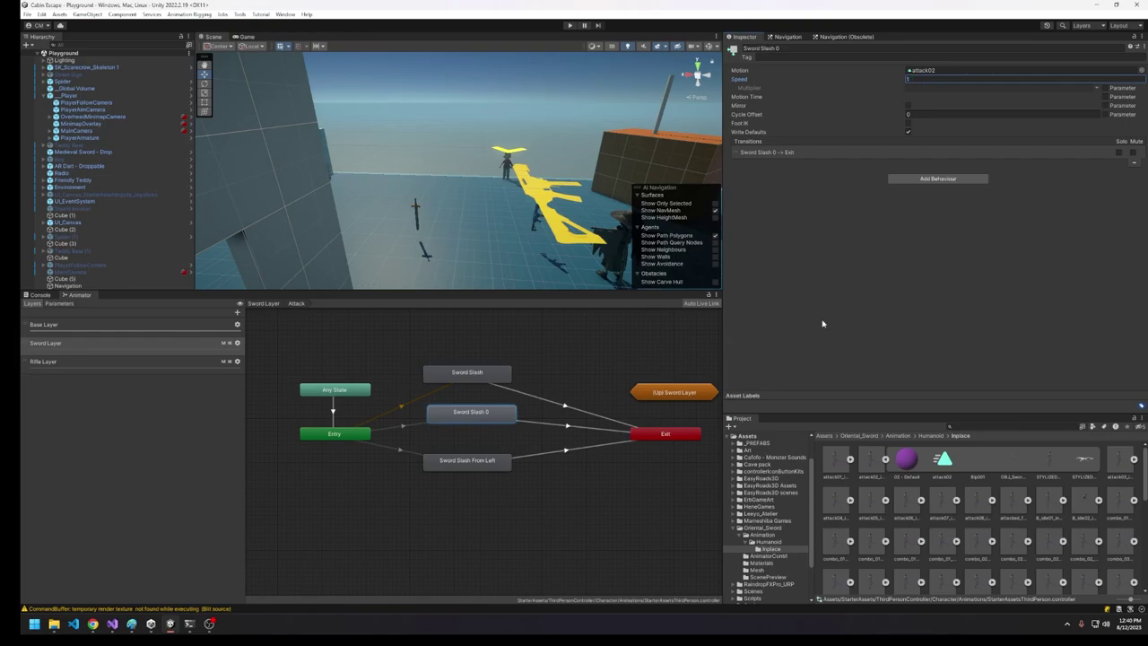
click(886, 459)
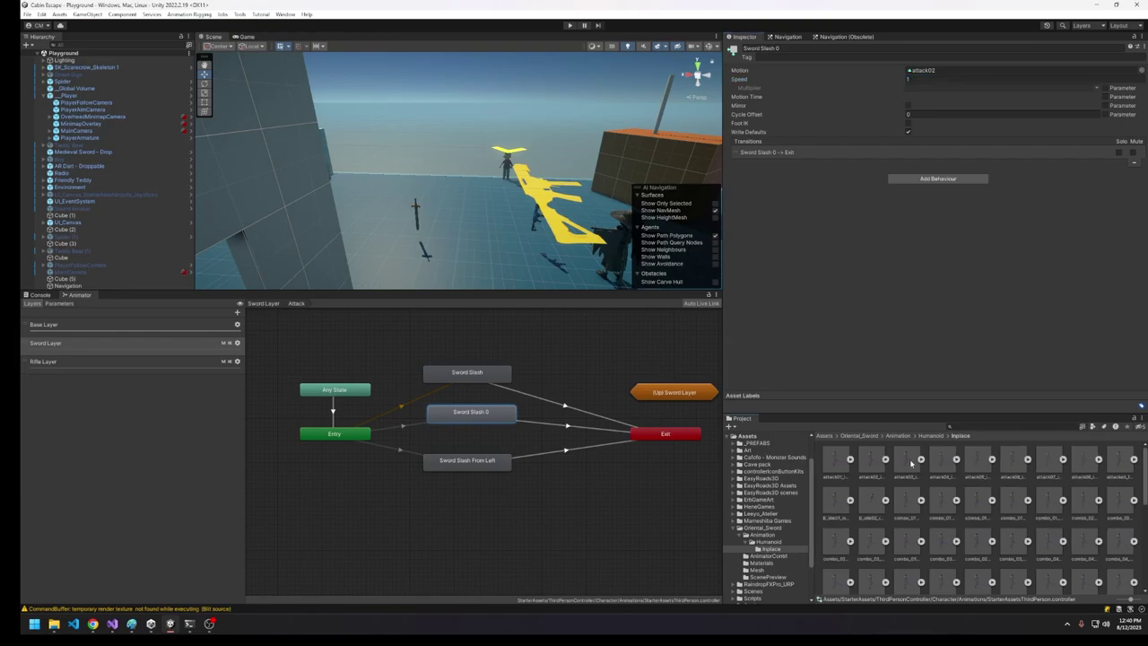
Play the previews of the attack04, attack05, attack06 and attack07 in-place animations to compare the sword moves.
click(908, 461)
key(Right)
click(731, 103)
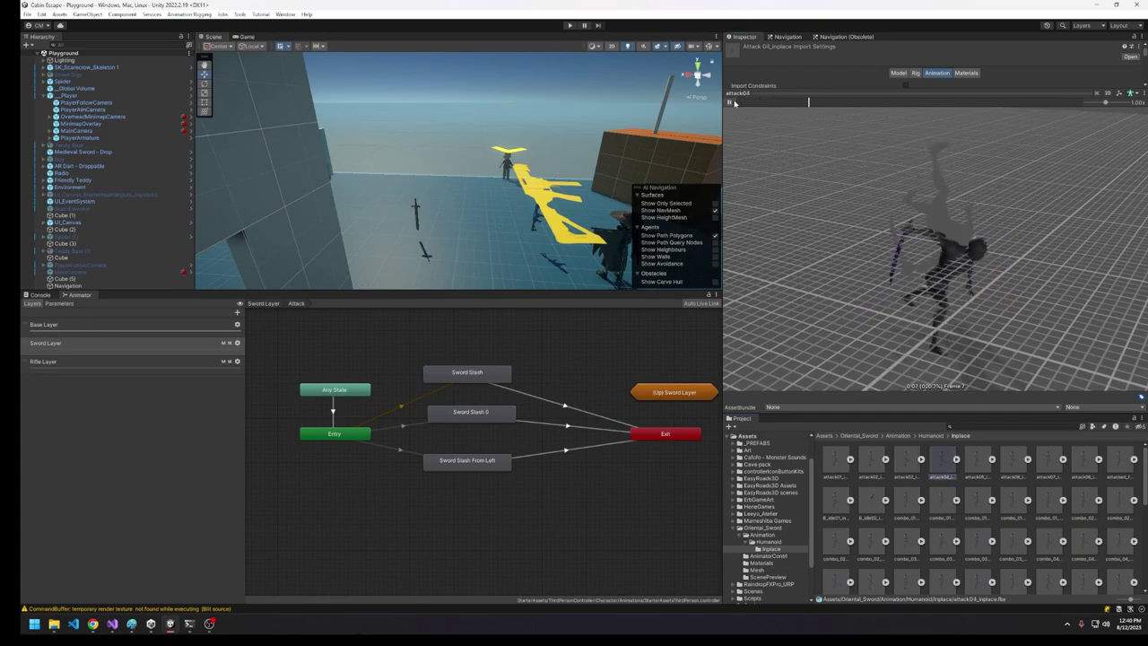
click(972, 459)
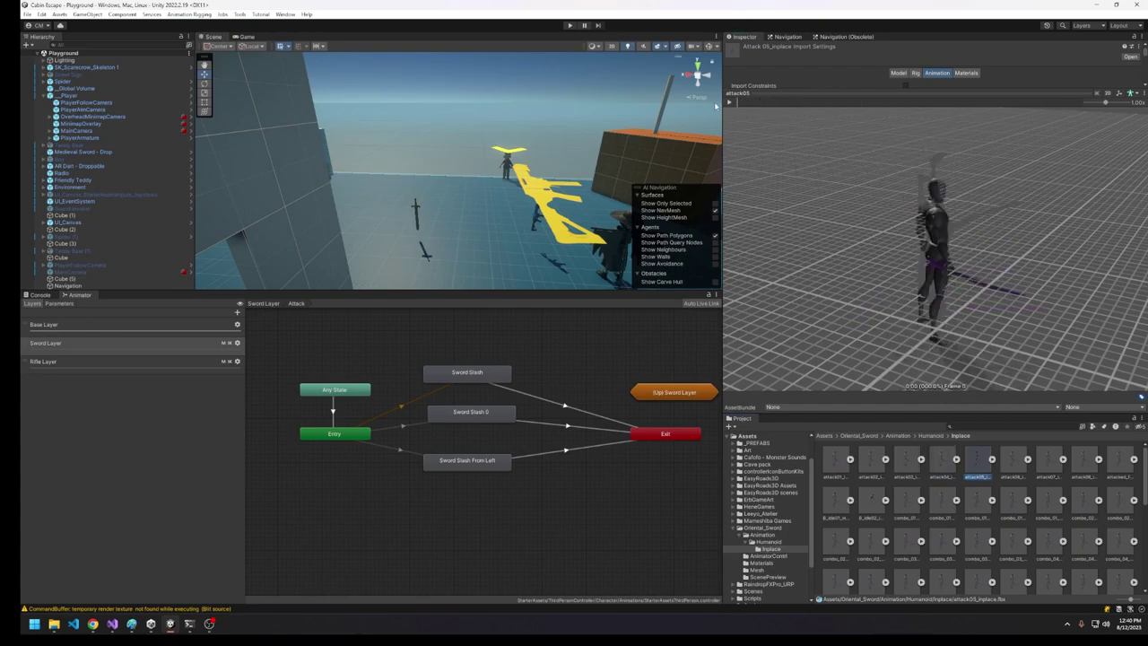
click(731, 102)
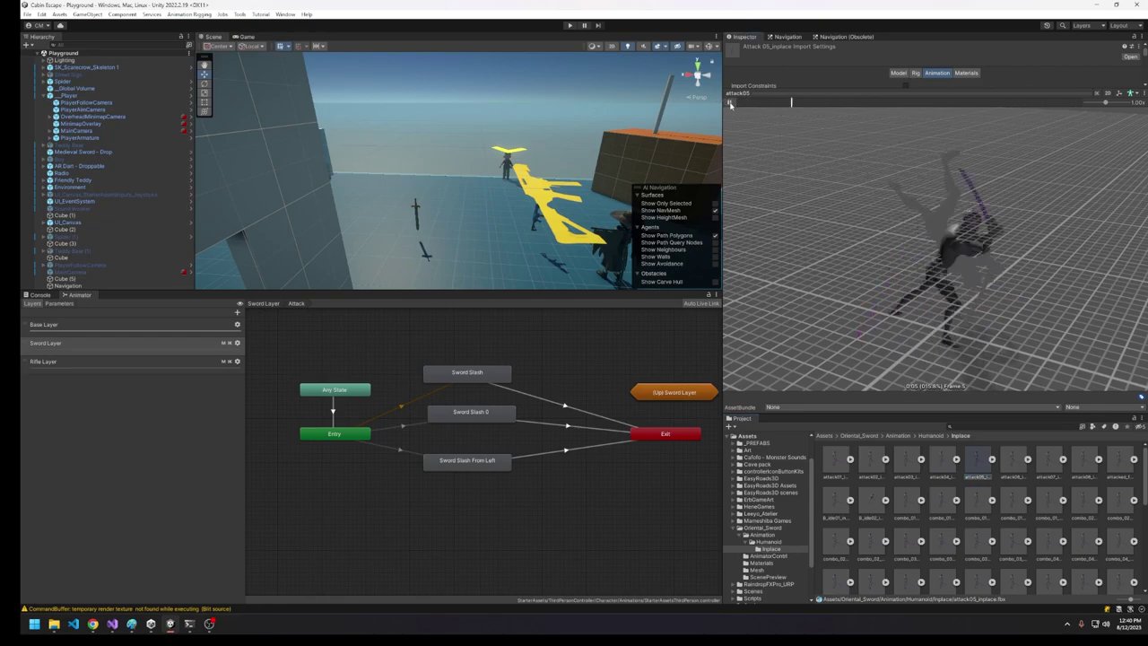
click(1008, 460)
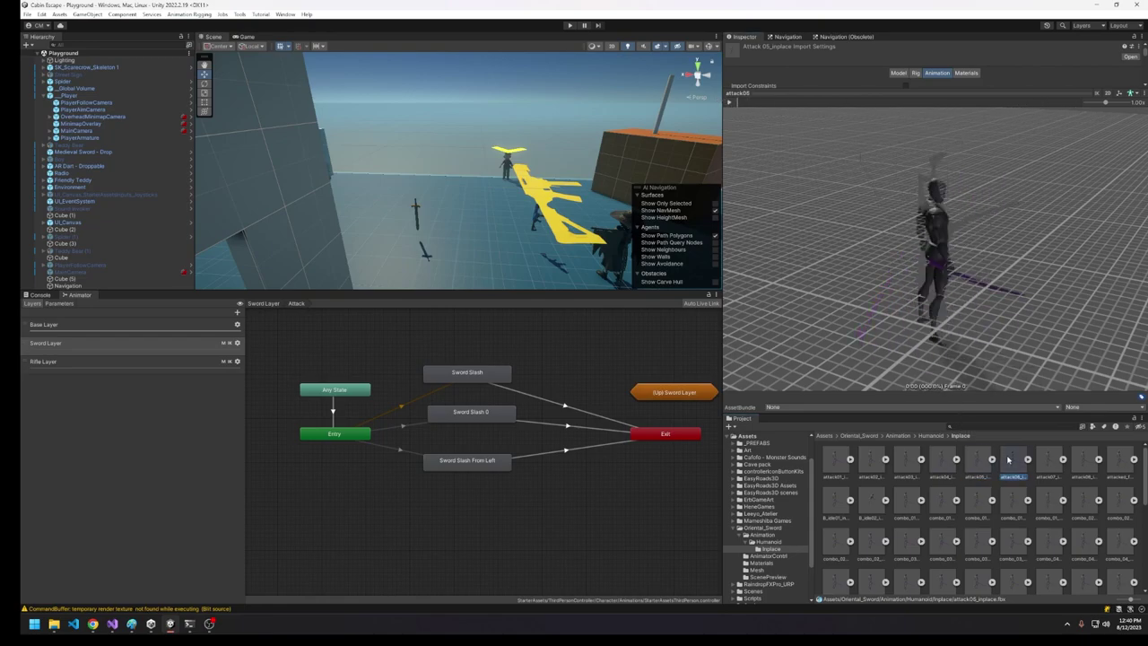
click(731, 102)
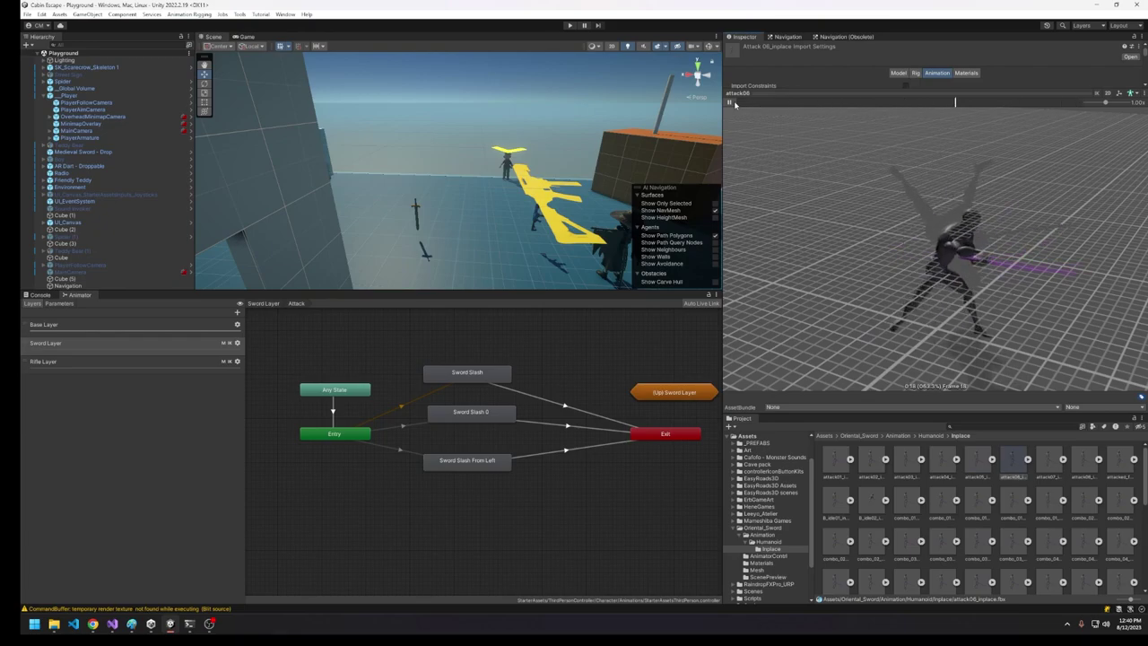
click(731, 103)
click(1049, 460)
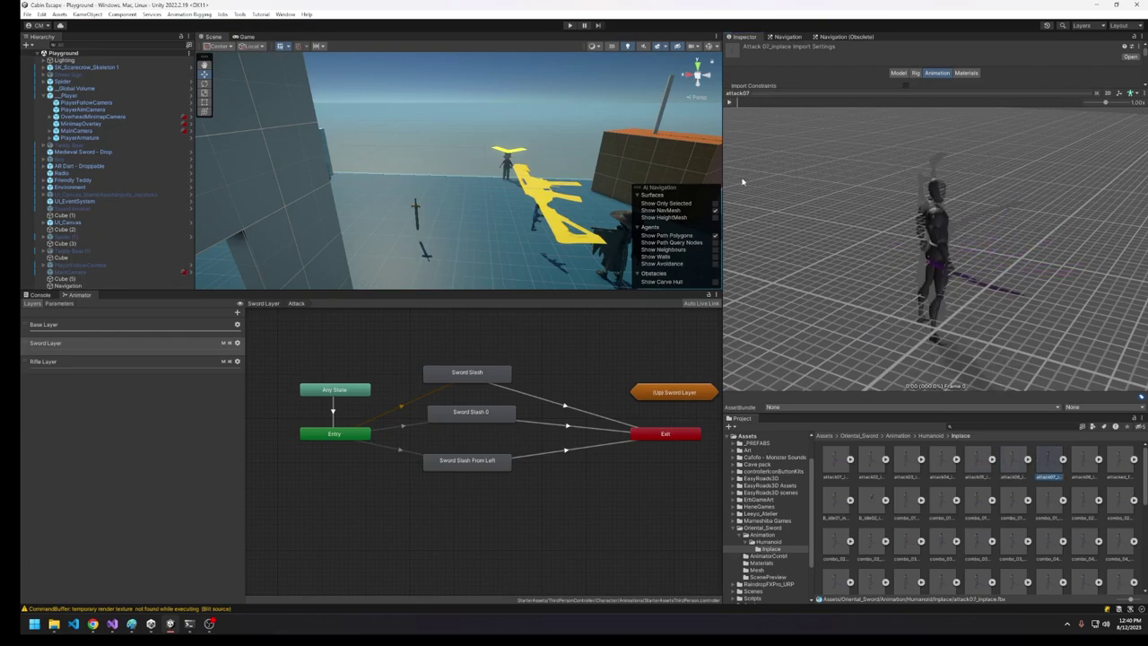
click(731, 103)
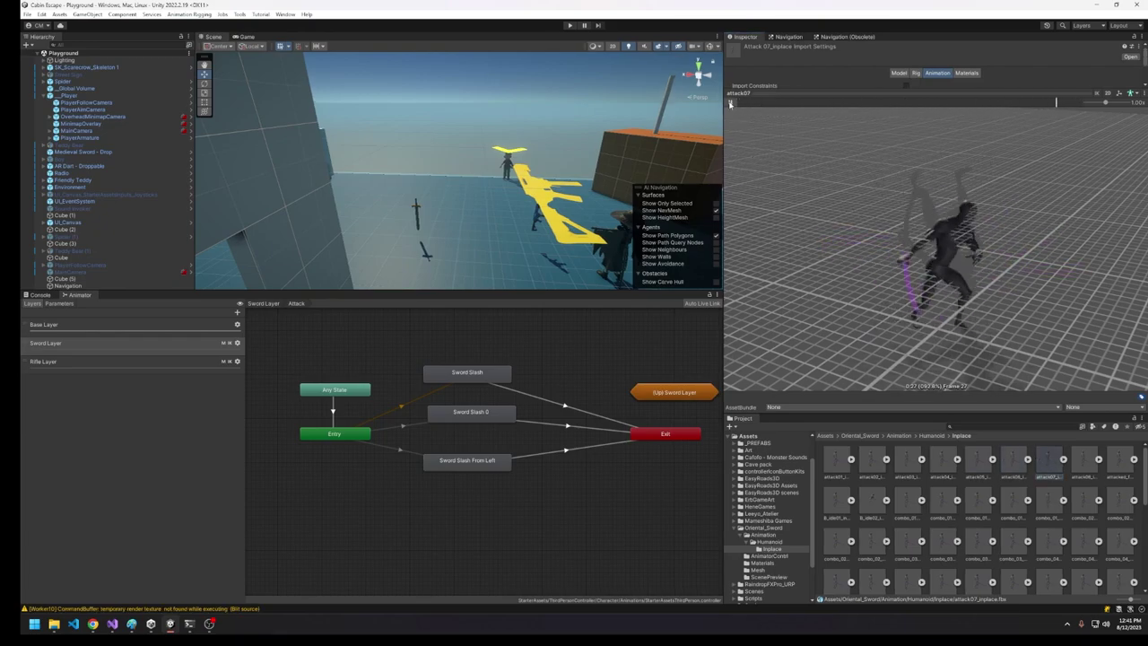
Assign the attack07 in-place clip as the motion of the Sword Slash From Left state and set its speed to 1.
click(1063, 460)
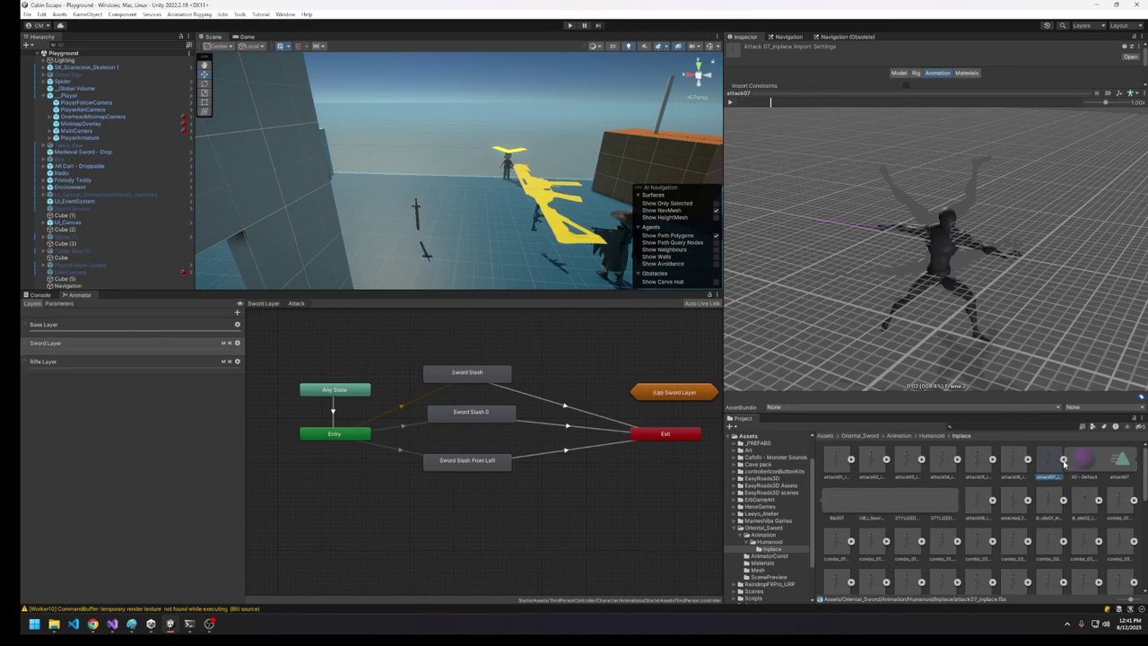
click(1121, 462)
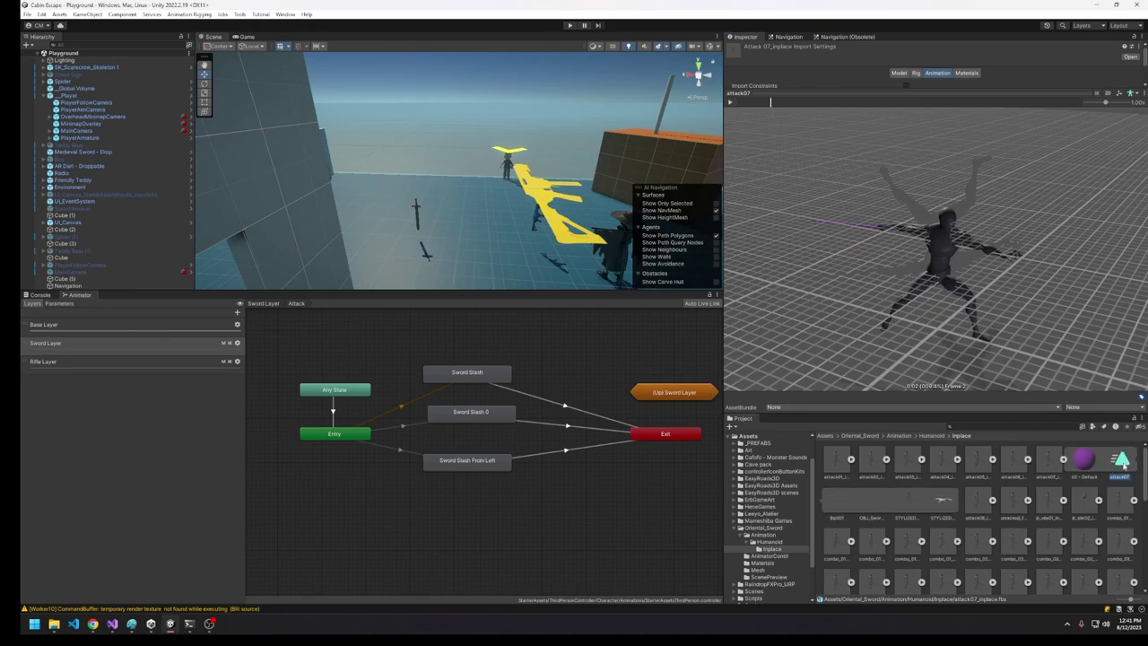
click(475, 462)
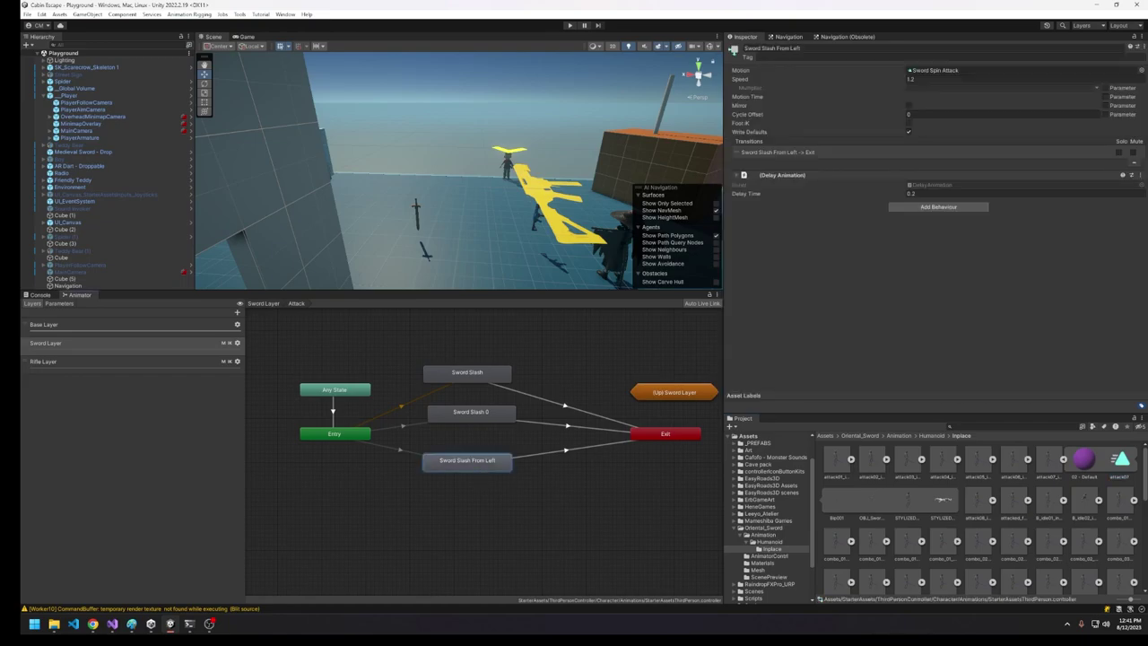
drag(1005, 233, 951, 71)
click(938, 78)
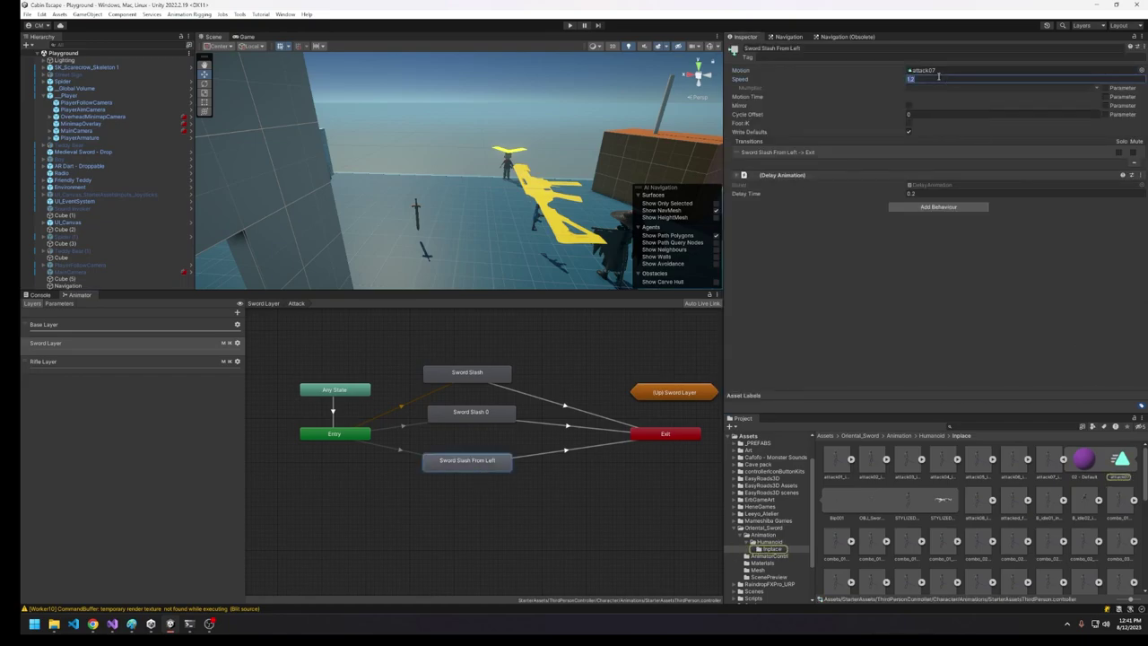
Play-test the scene by picking up the sword and attacking repeatedly to check the new attack motions, ending in edit mode.
click(570, 26)
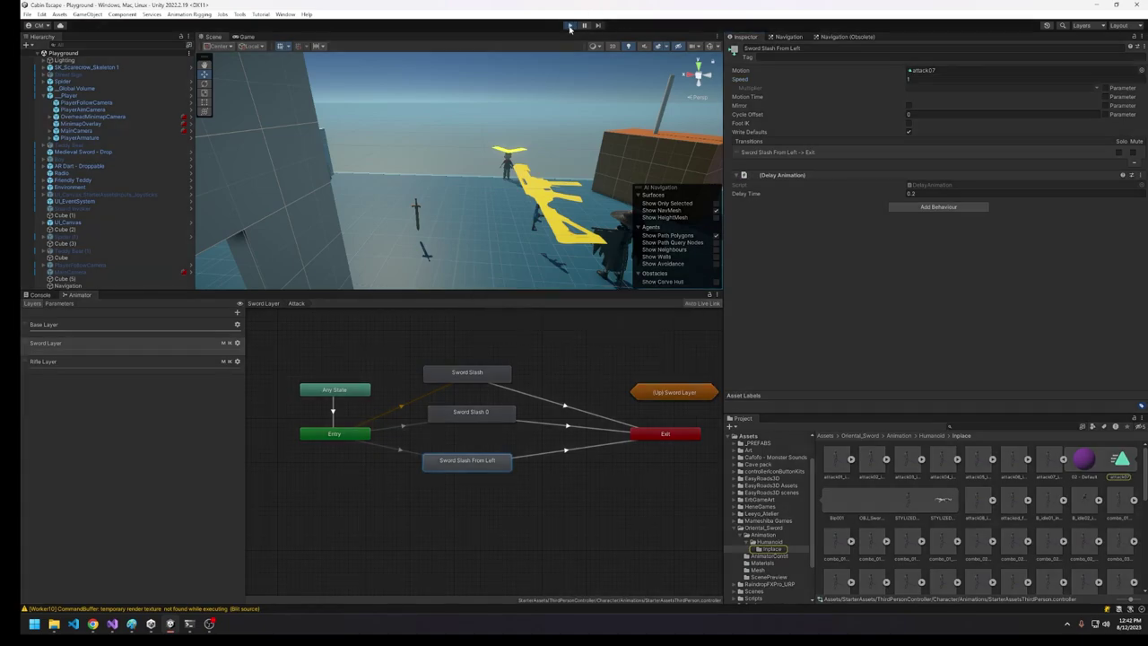
key(w)
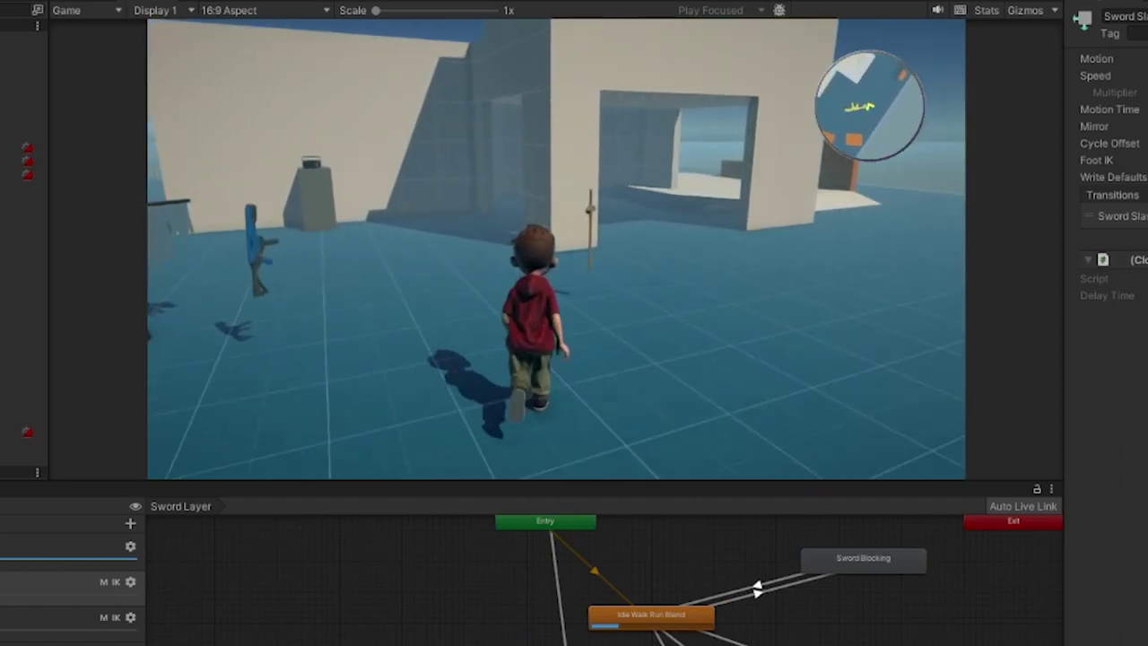
key(d)
key(s)
click(556, 249)
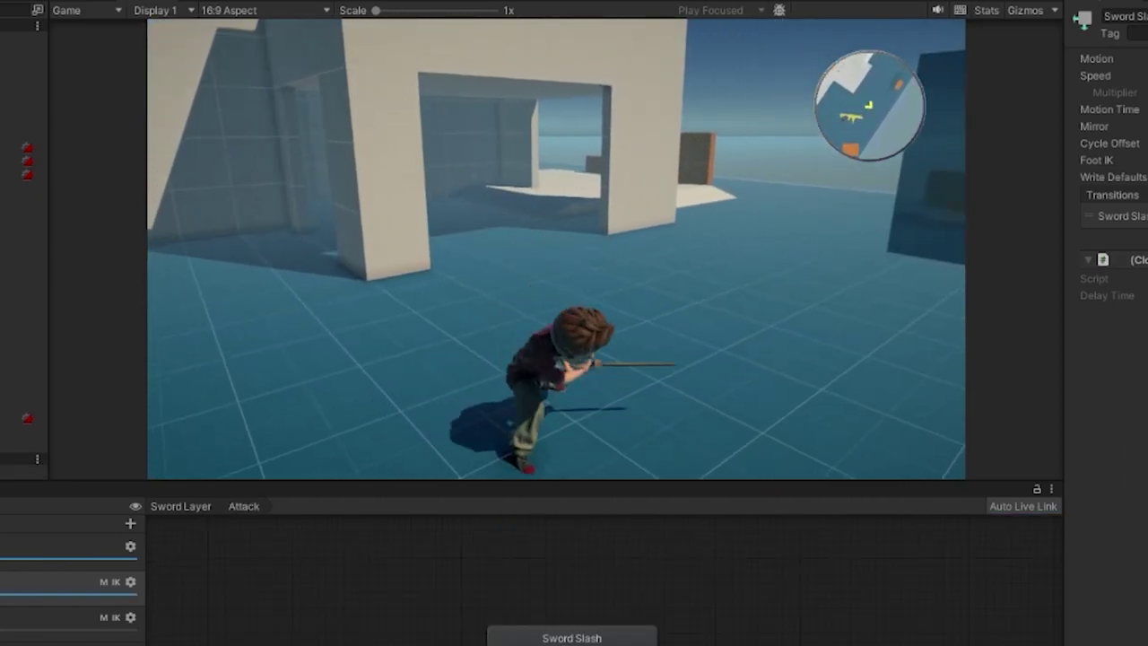
click(556, 249)
click(557, 249)
click(556, 250)
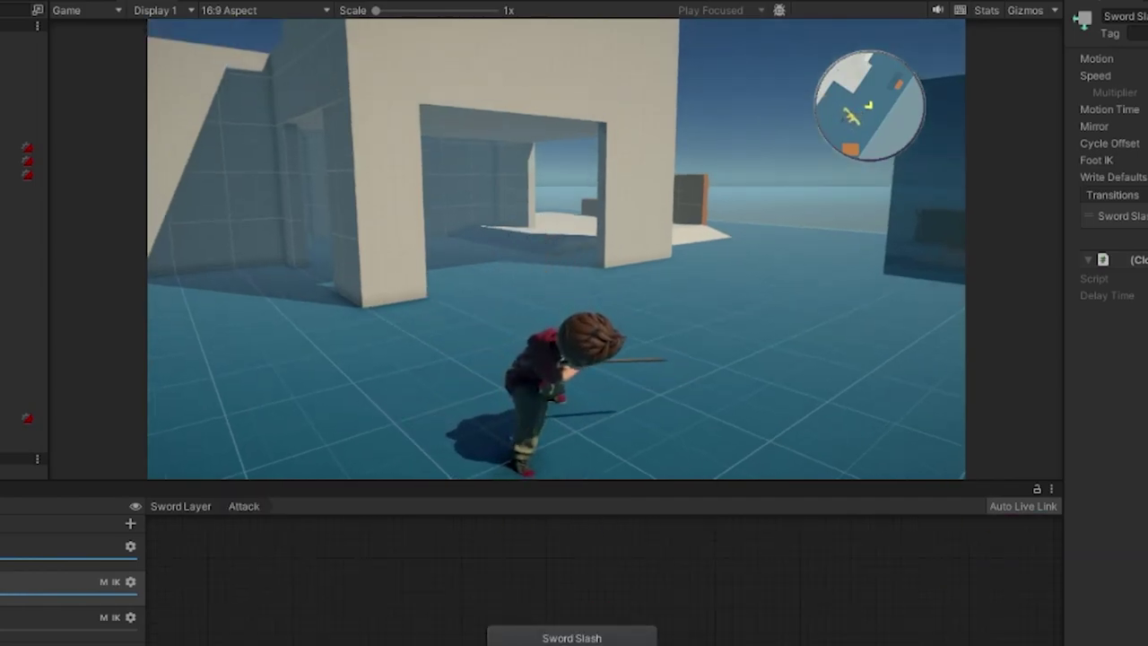
click(556, 249)
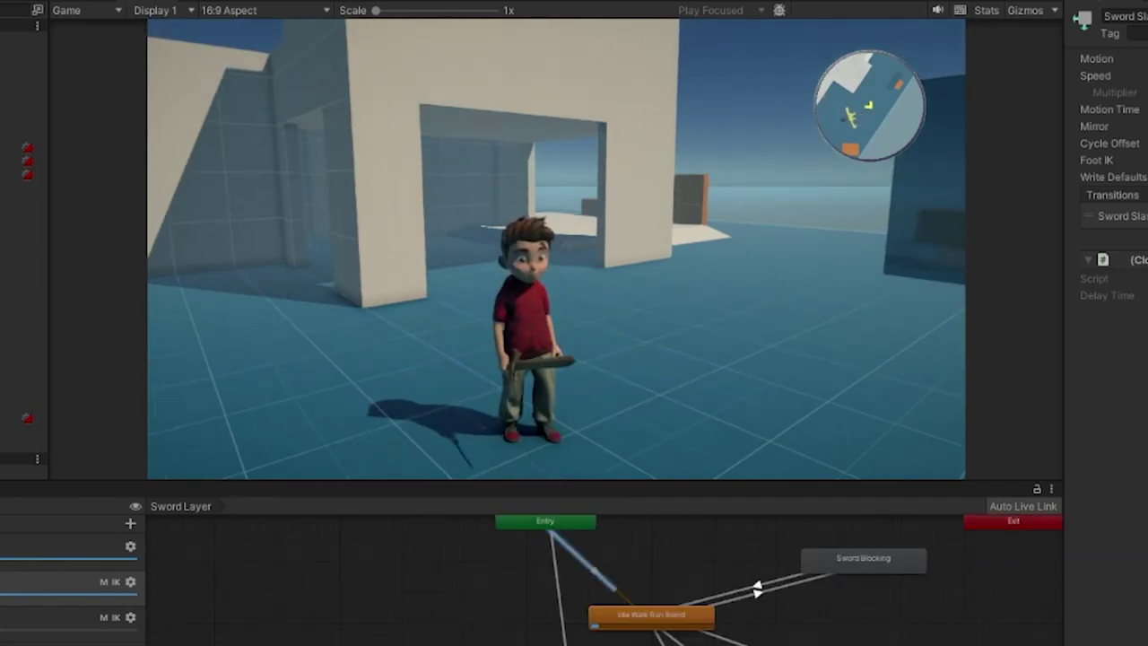
key(ctrl)
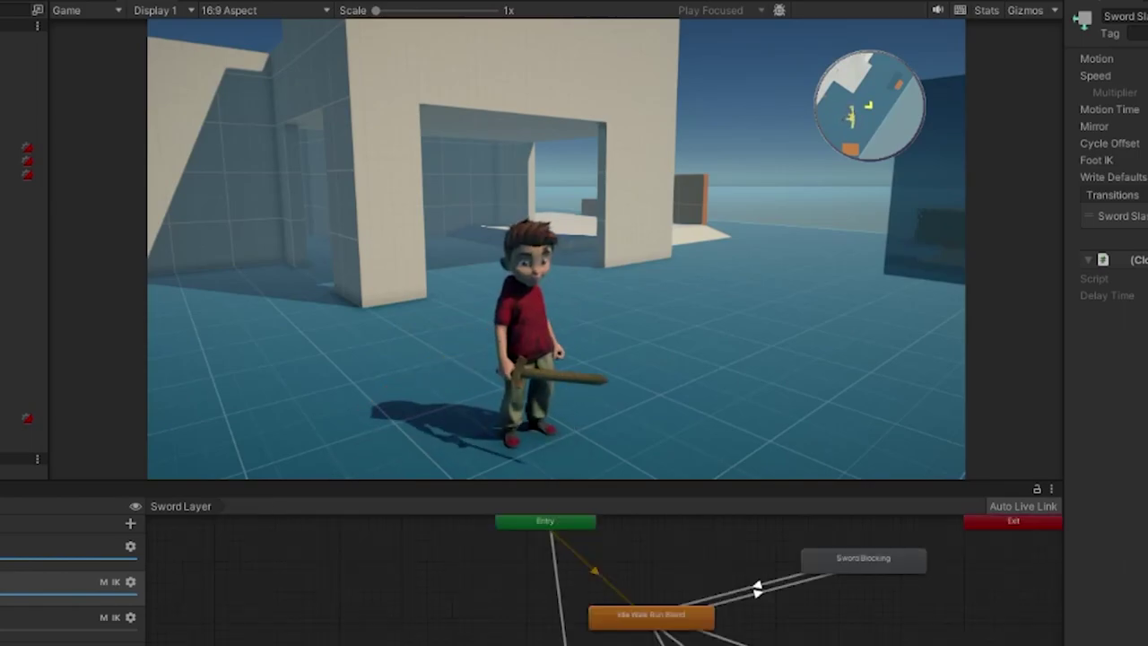
key(ctrl)
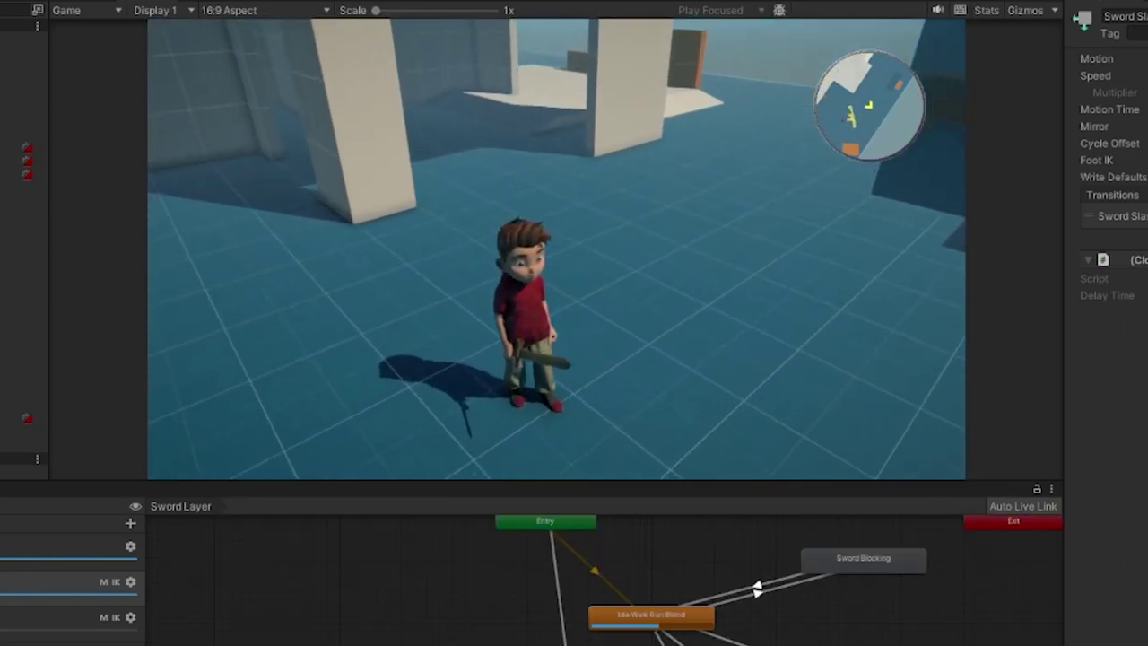
click(751, 643)
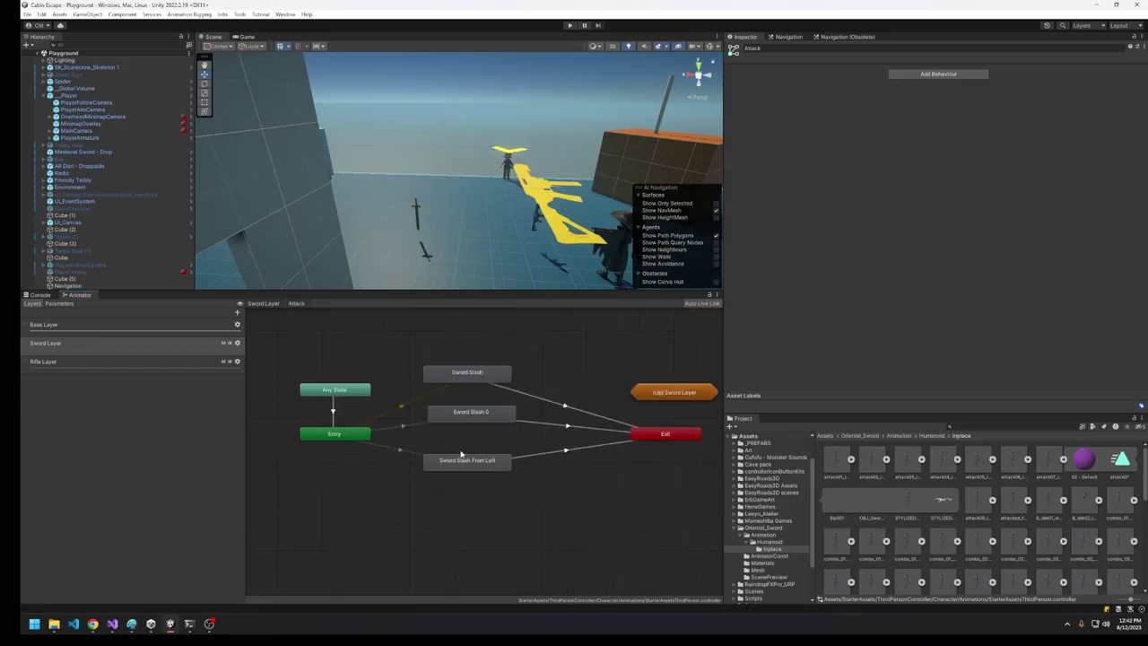
Set the speed of the Sword Slash From Left state to 0.8 and start a play-test, picking up the sword.
click(462, 457)
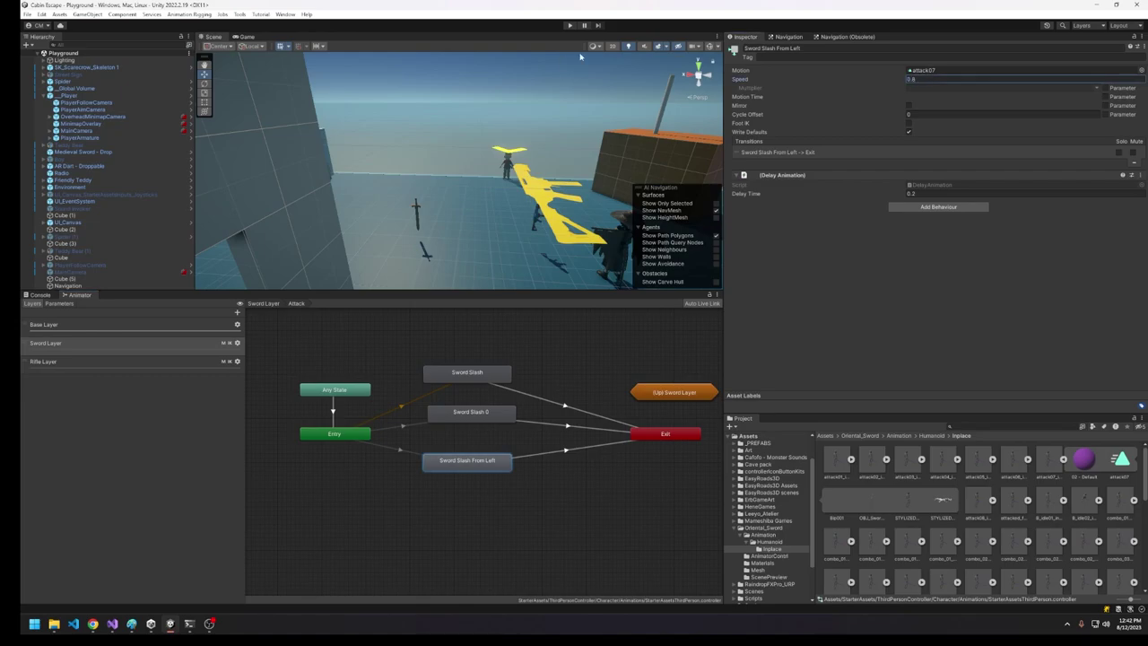
click(570, 24)
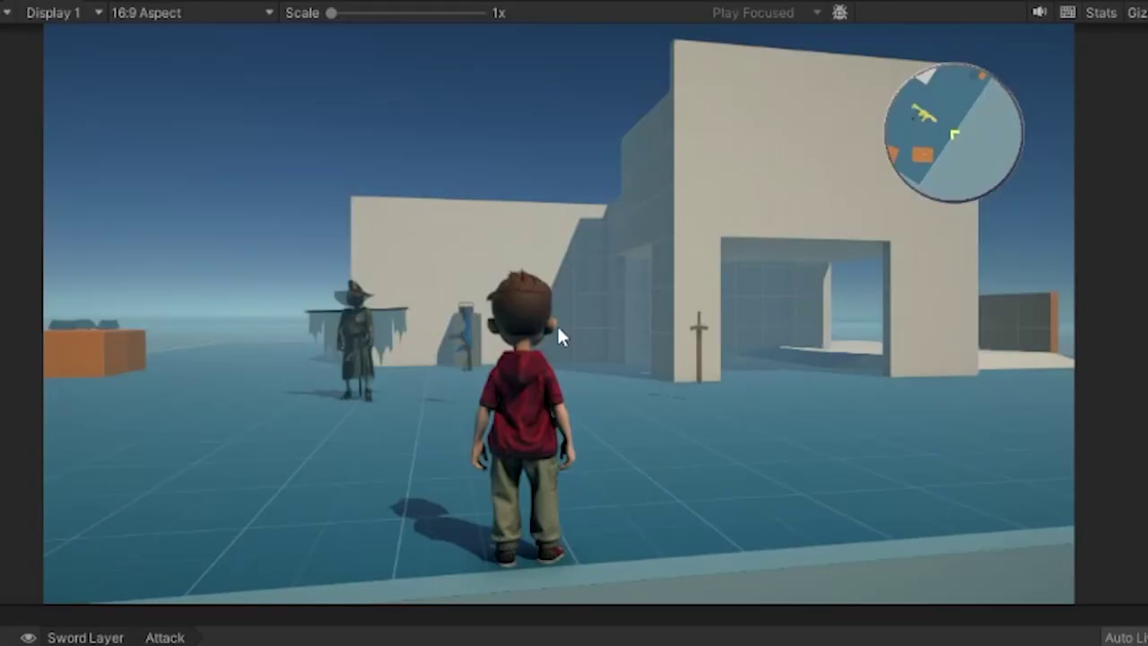
key(w)
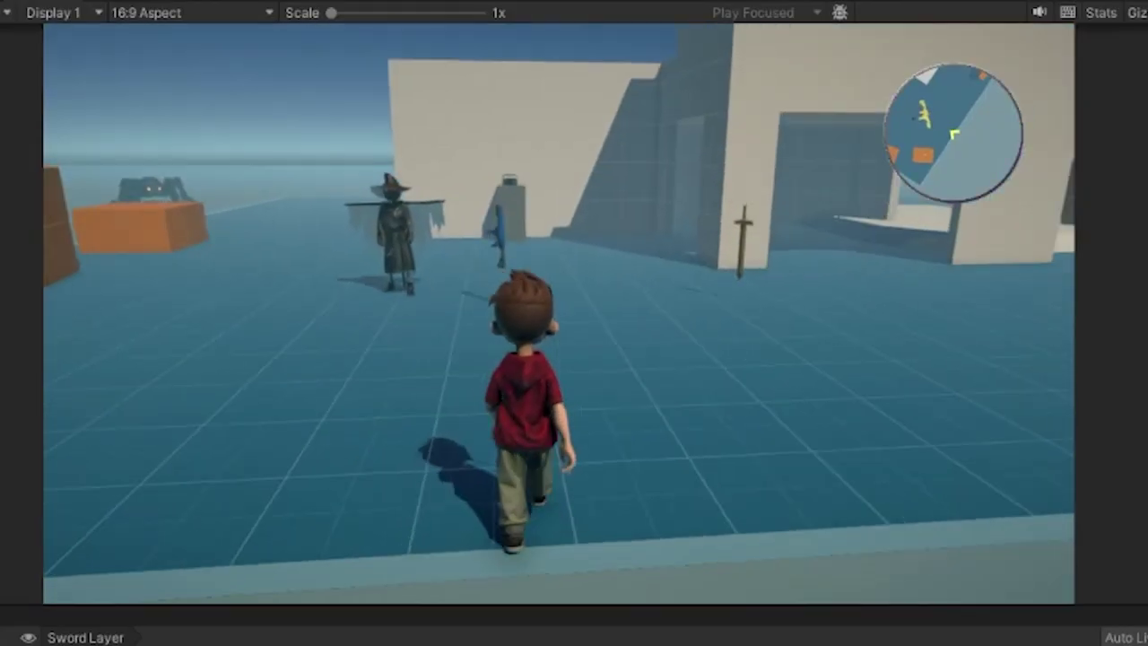
key(a)
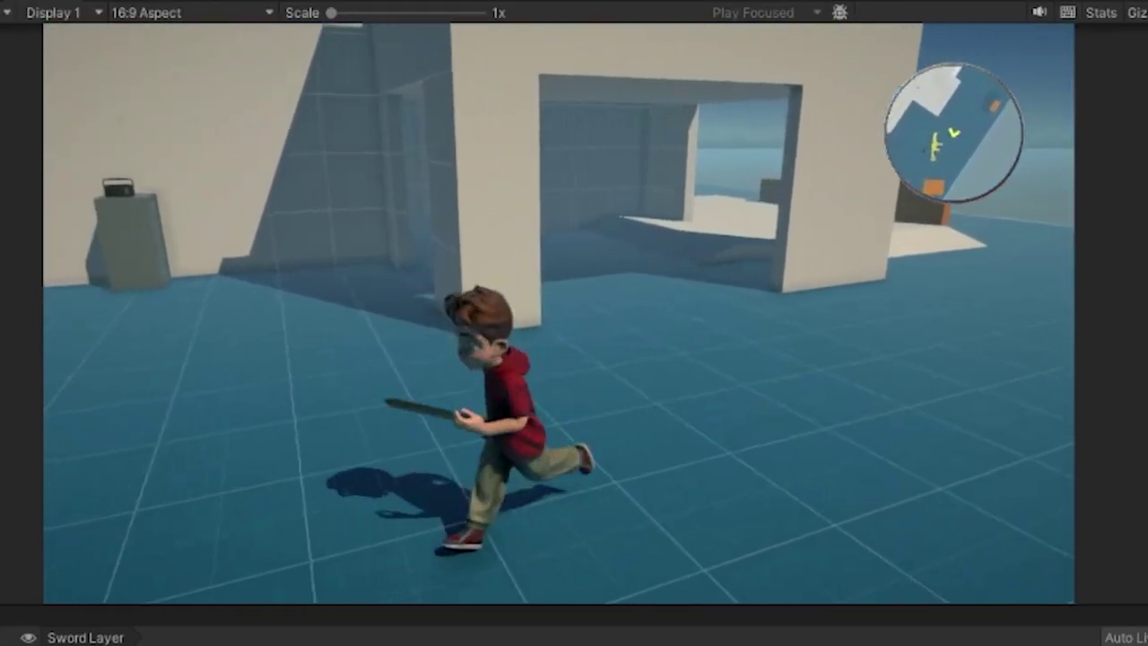
Attack repeatedly while turning and moving the player to check the sword motions from several angles.
click(559, 313)
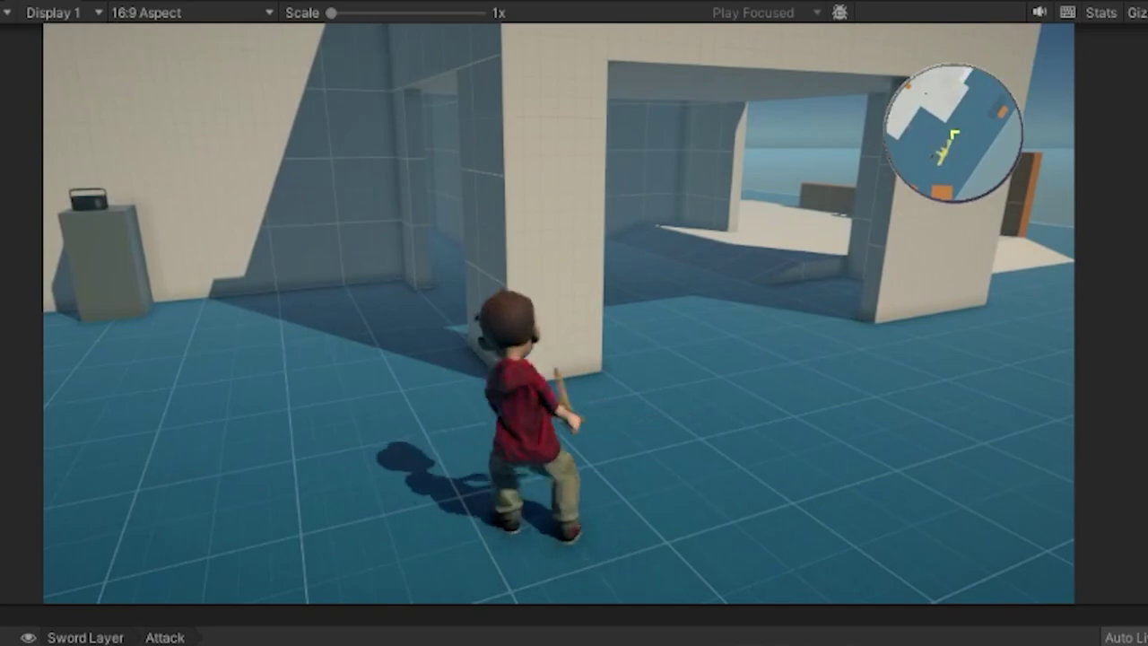
click(559, 314)
key(s)
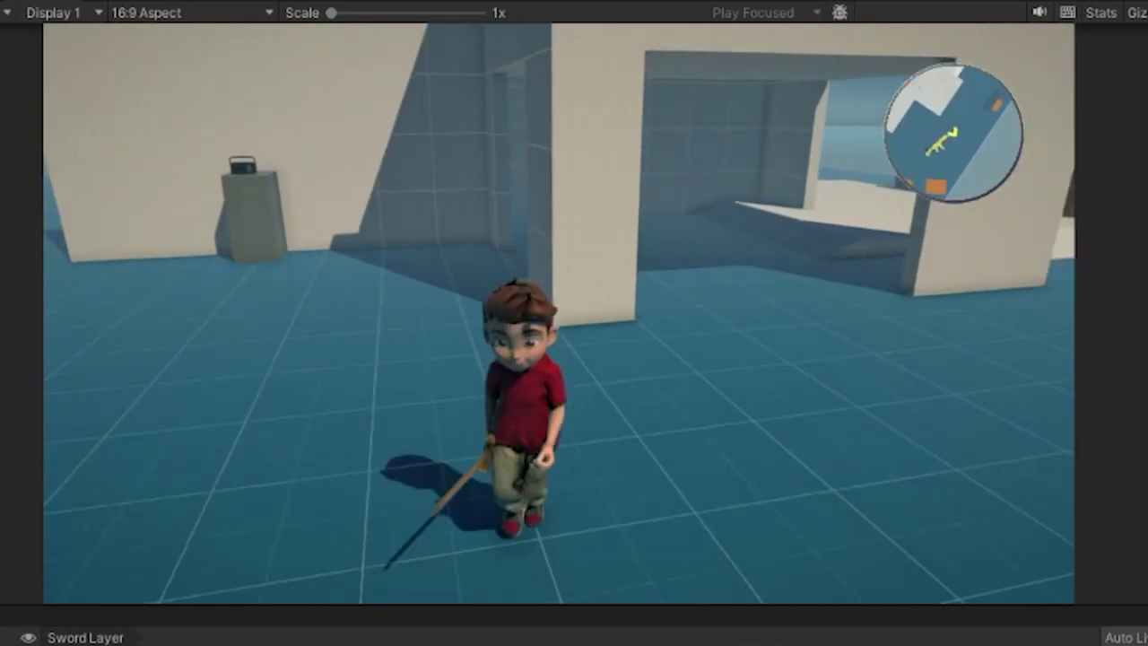
click(559, 314)
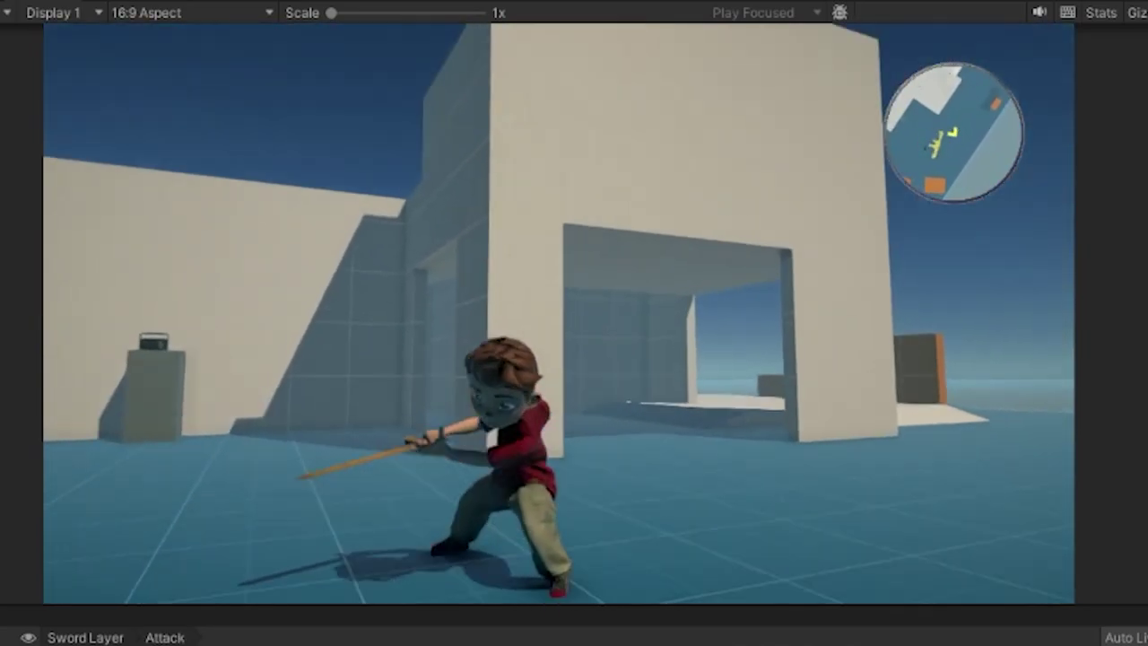
click(559, 313)
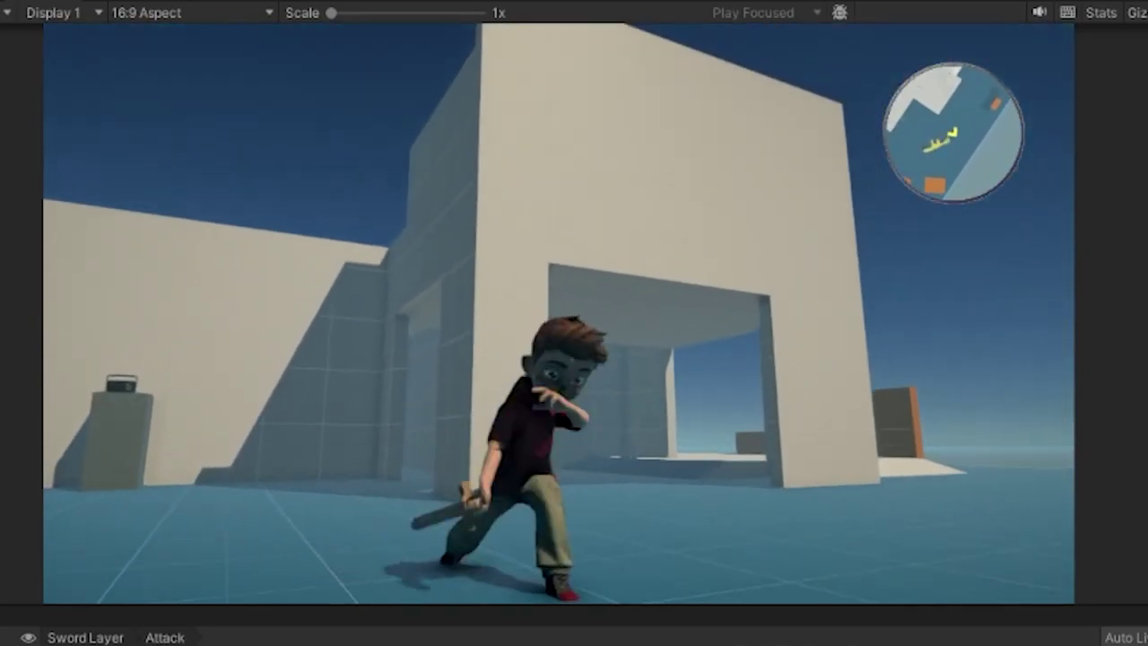
key(d)
click(559, 314)
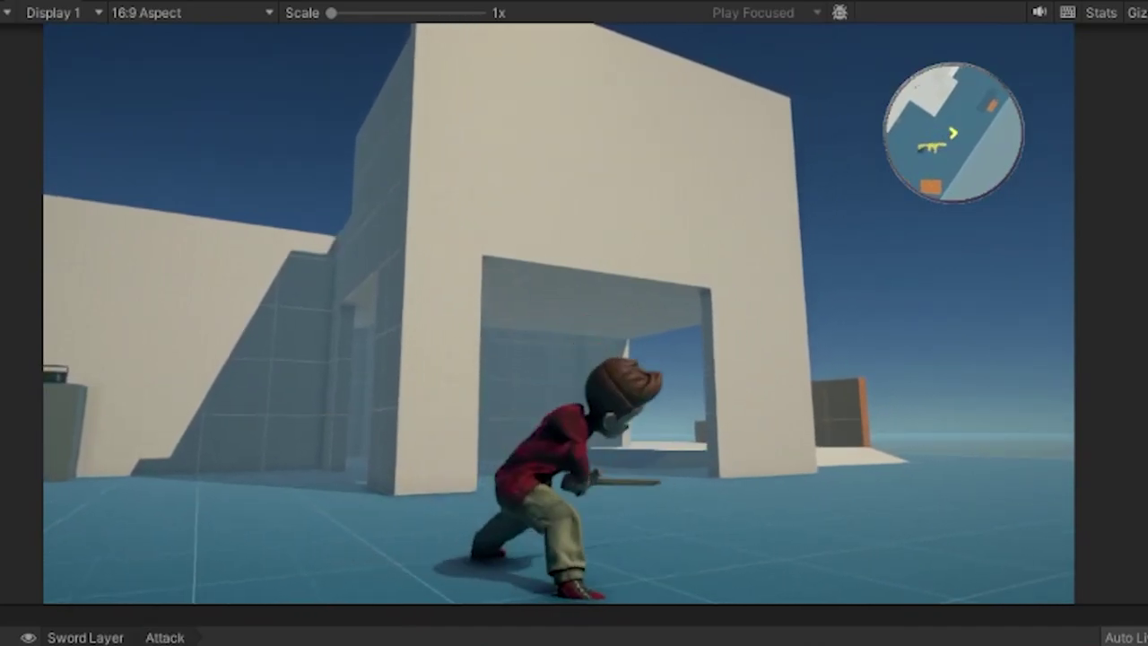
key(space)
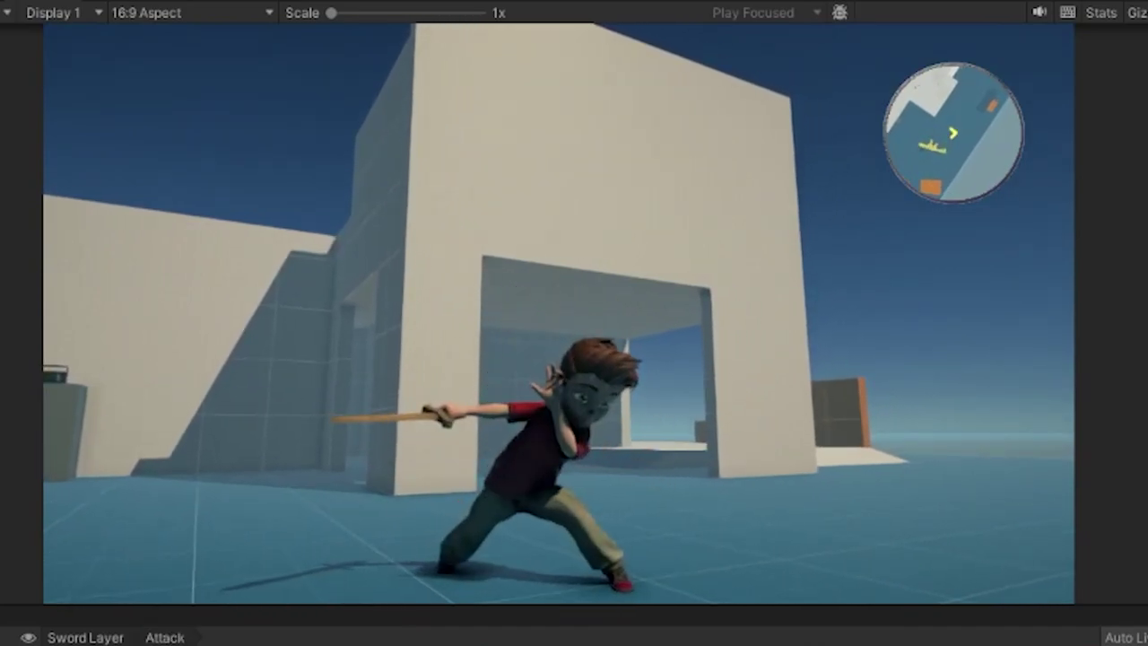
key(space)
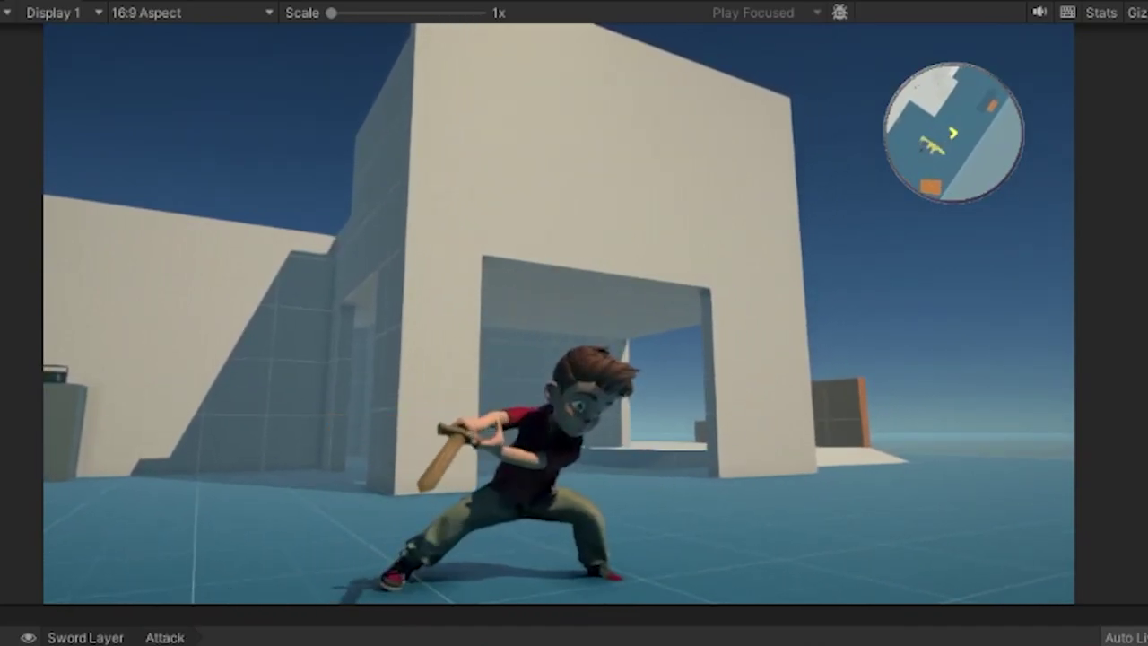
key(w)
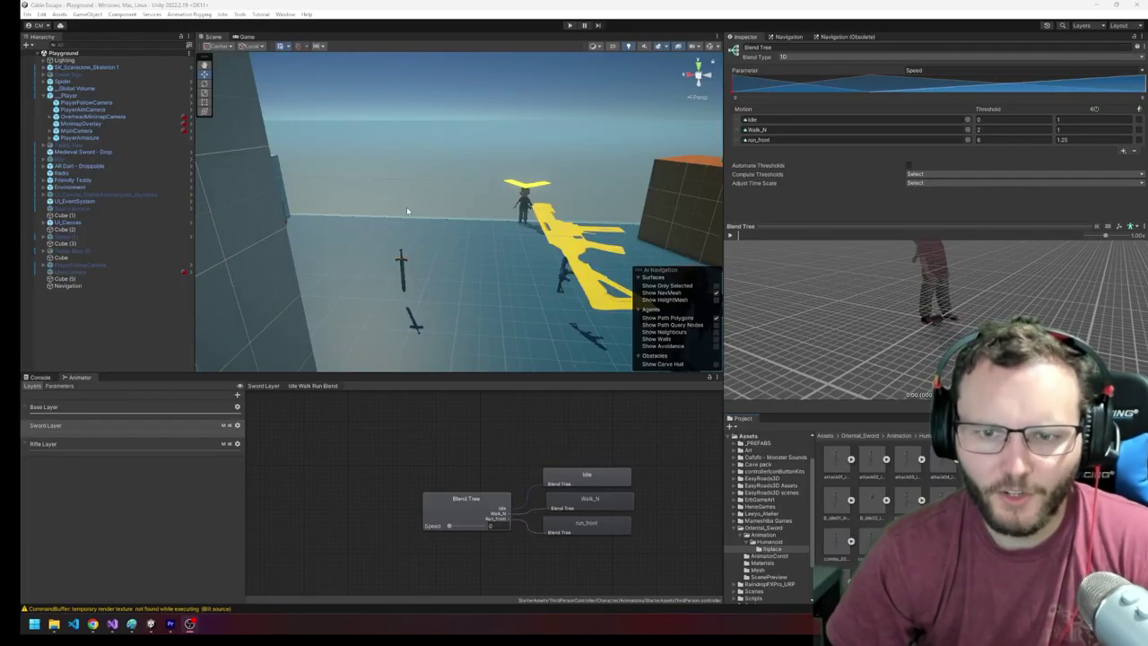
right_drag(407, 211, 464, 174)
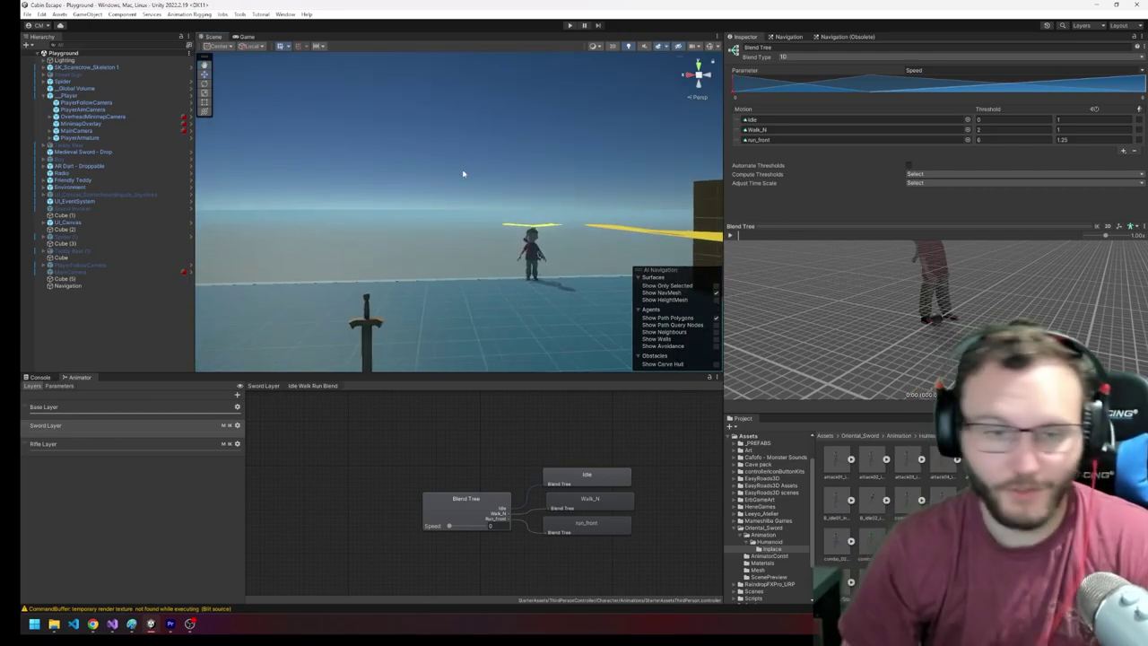
right_drag(493, 213, 557, 241)
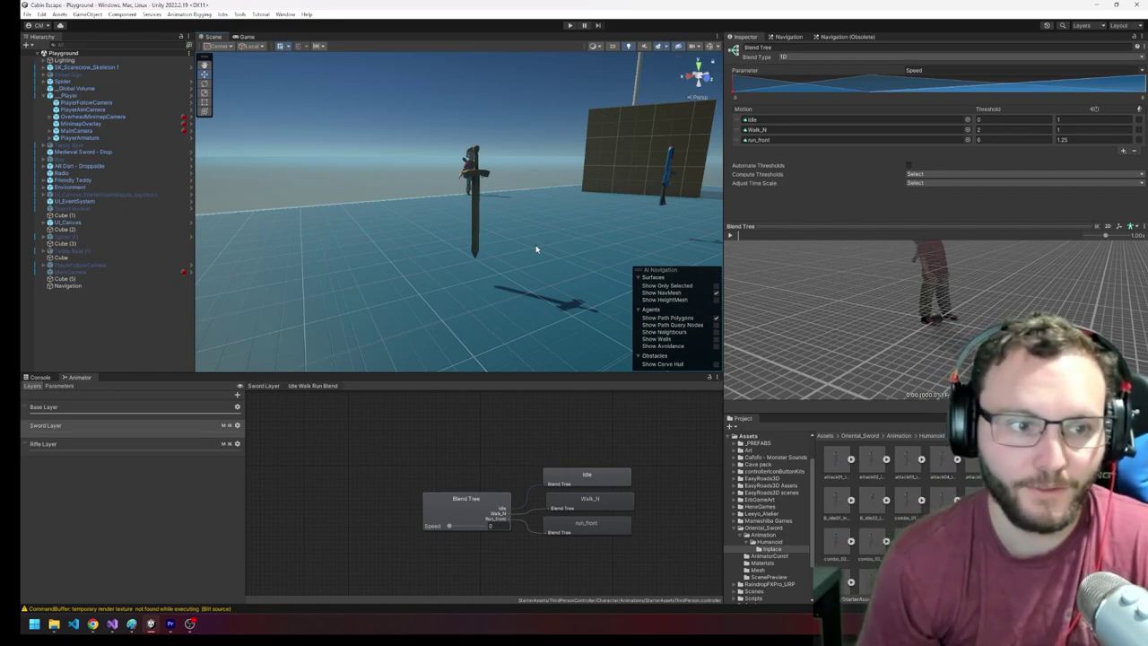
key(ctrl+shift+c)
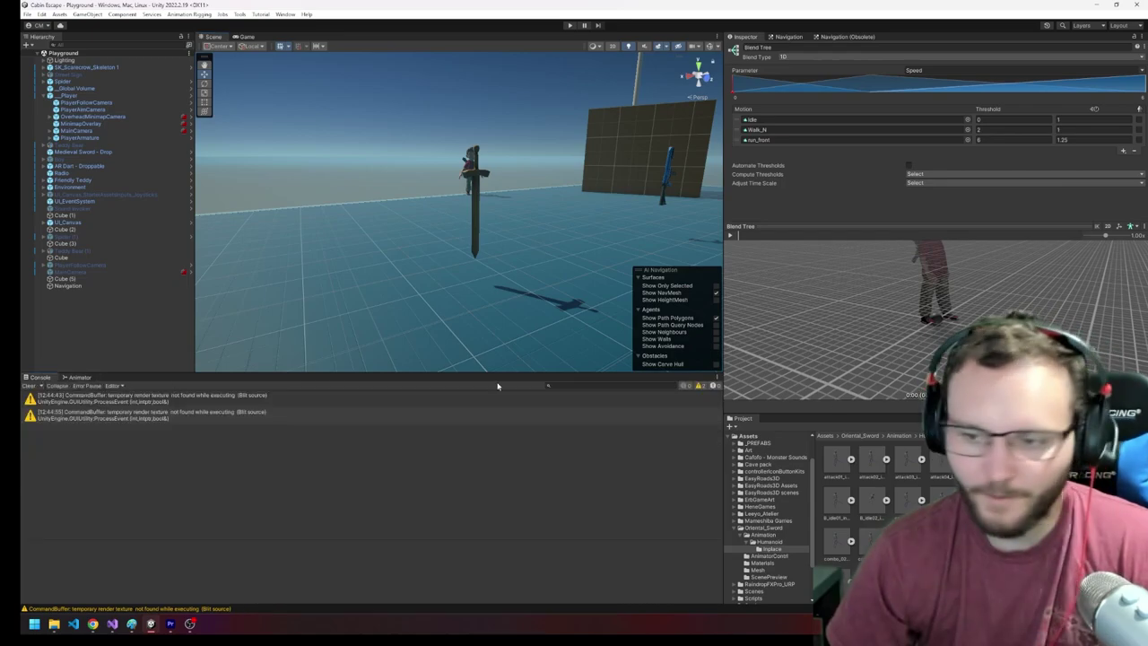
click(77, 378)
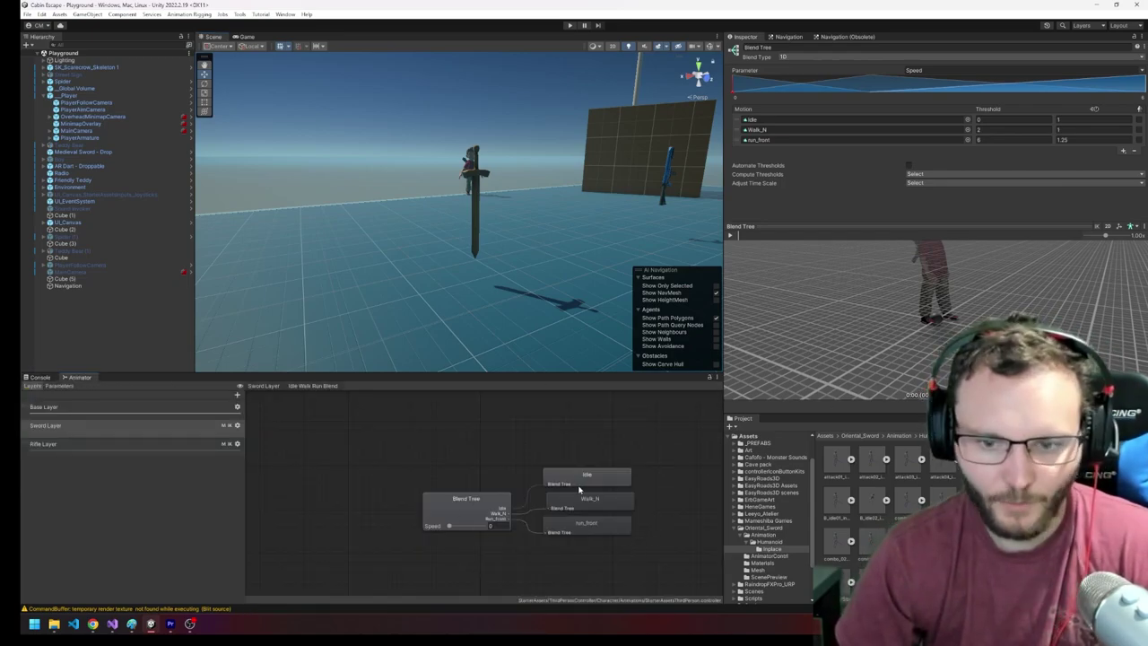
click(463, 504)
click(812, 123)
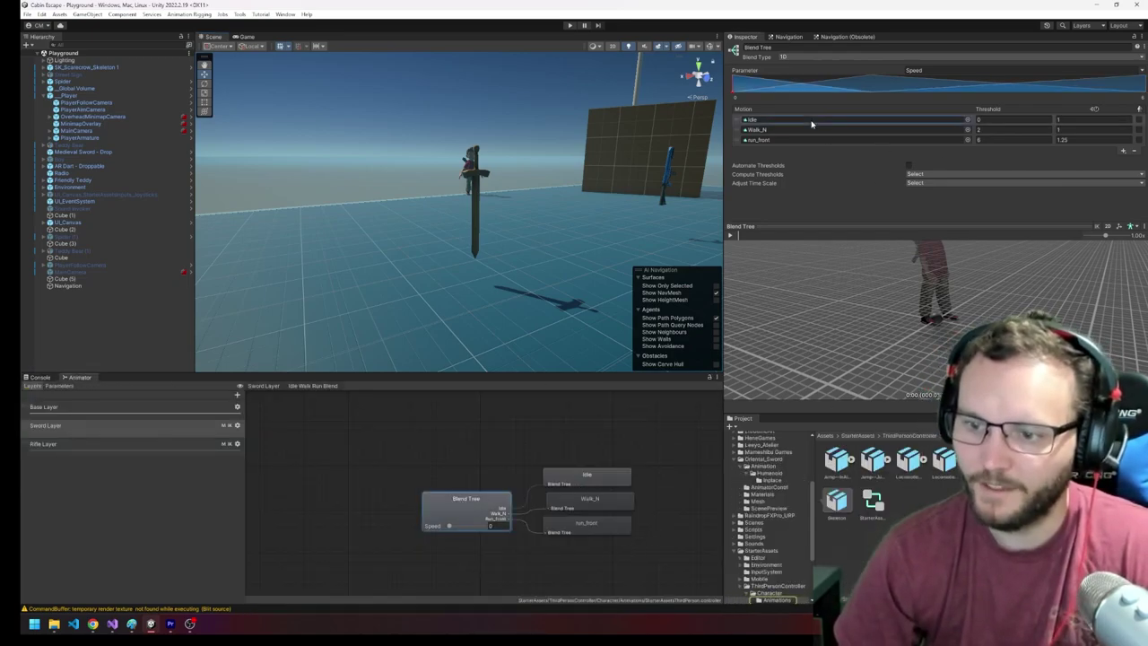
In the Attack sub-state machine, duplicate the attack01 clip and assign the editable copy as the motion of Sword Slash.
click(262, 386)
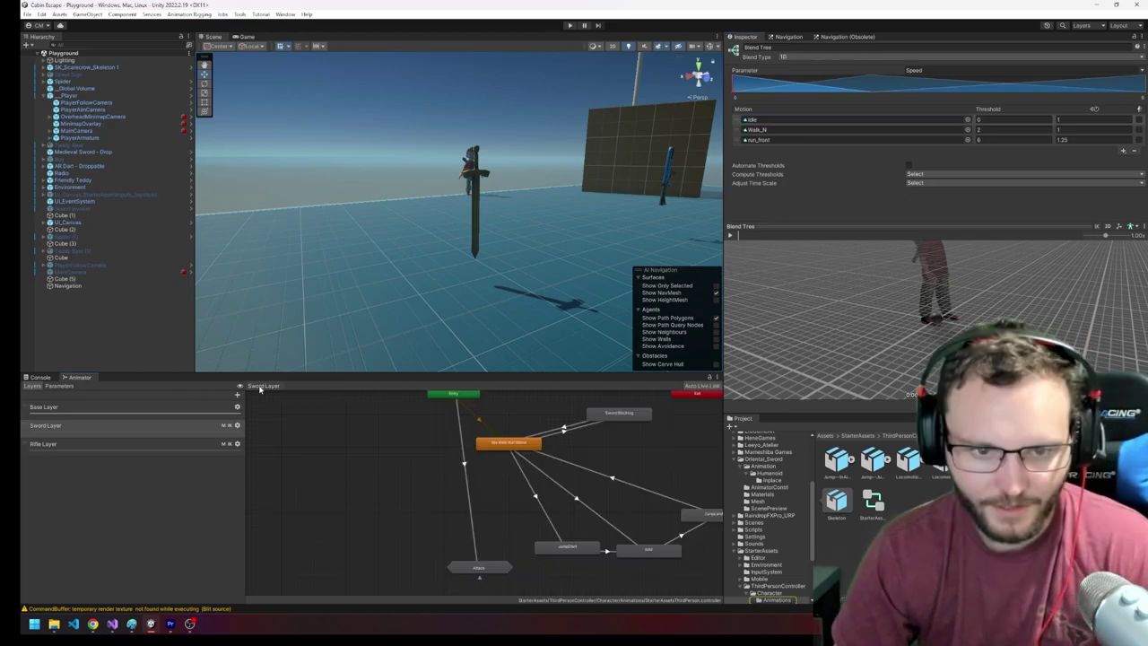
double_click(495, 566)
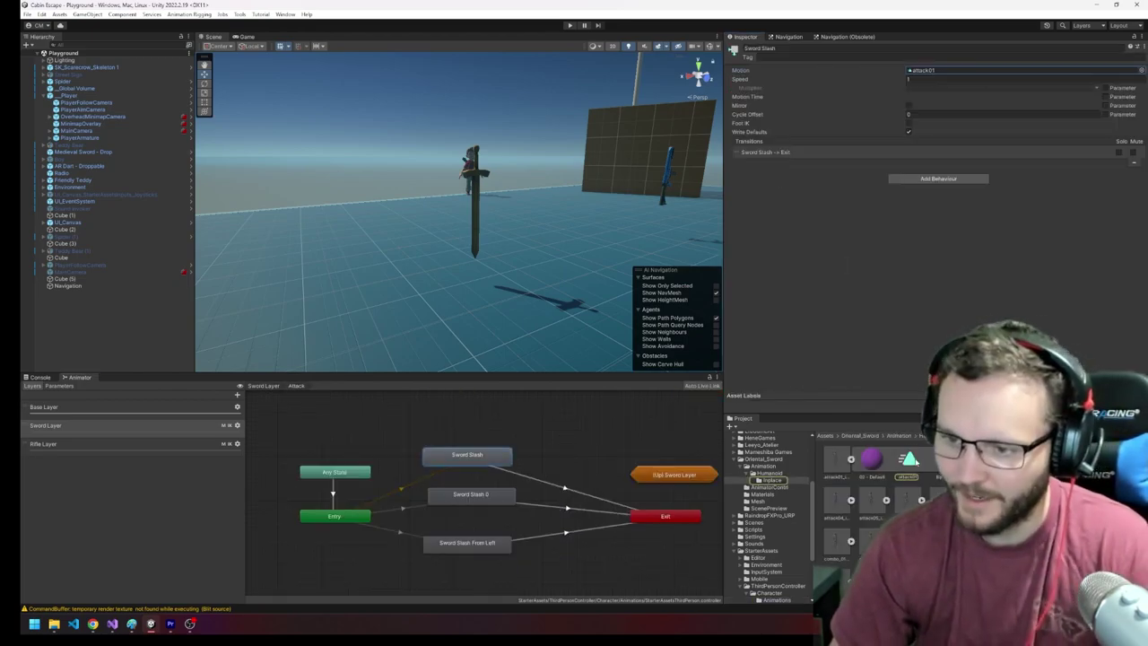
click(915, 461)
key(ctrl+d)
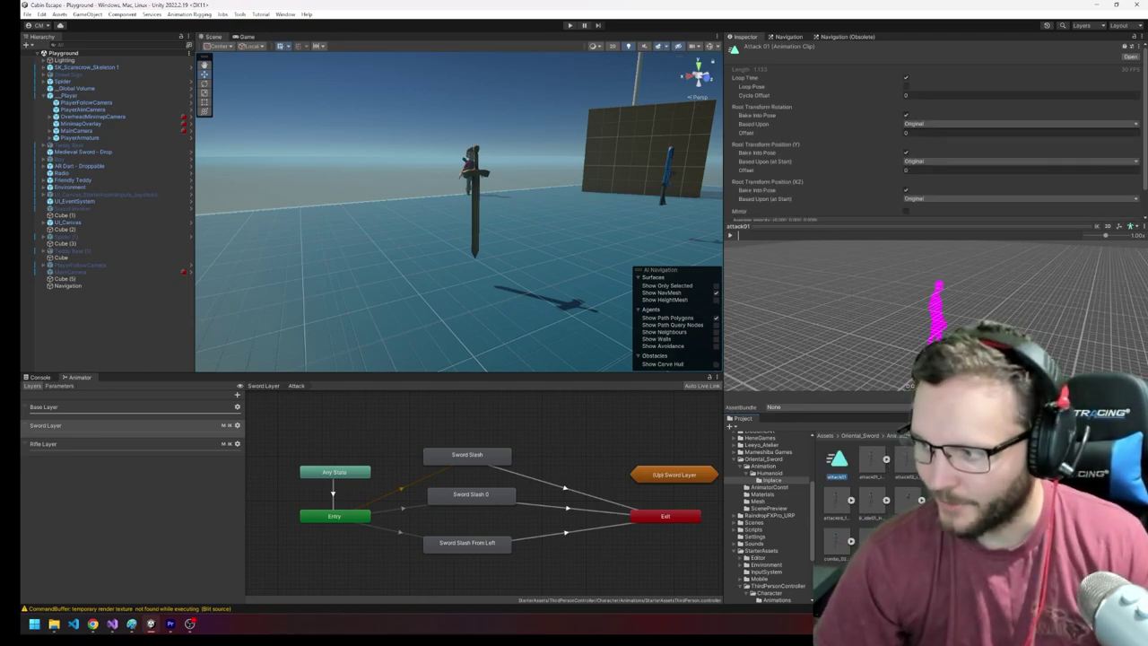
click(470, 456)
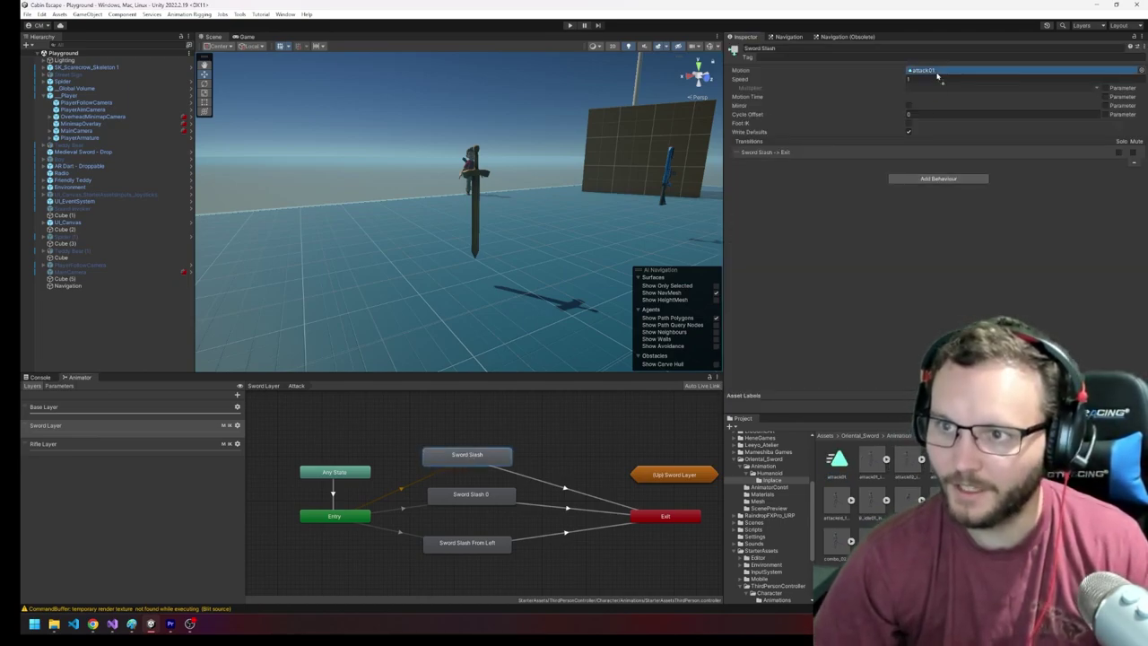
Duplicate the attack02 clip used by Sword Slash 0 and assign the editable copy as that state's motion.
click(489, 501)
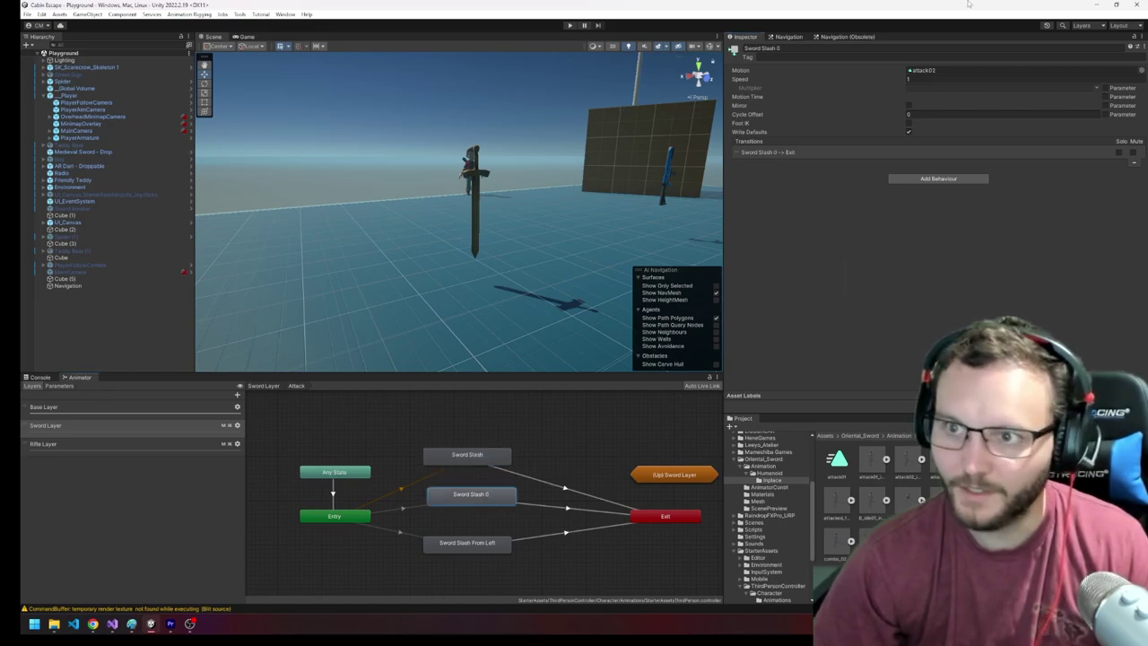
double_click(936, 69)
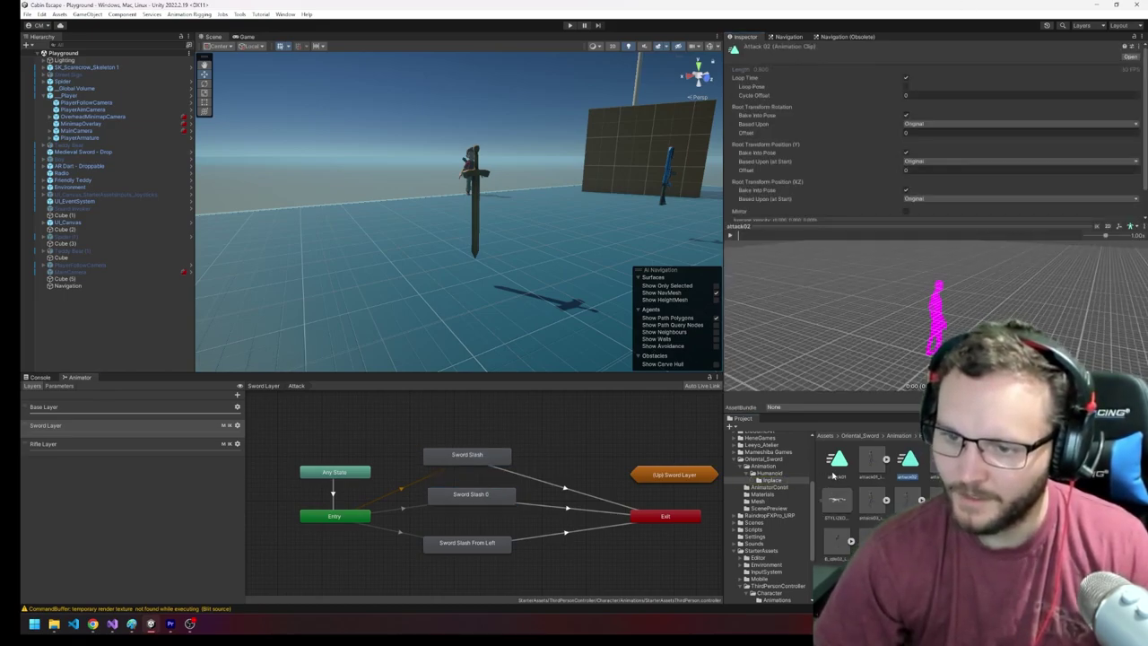
click(498, 499)
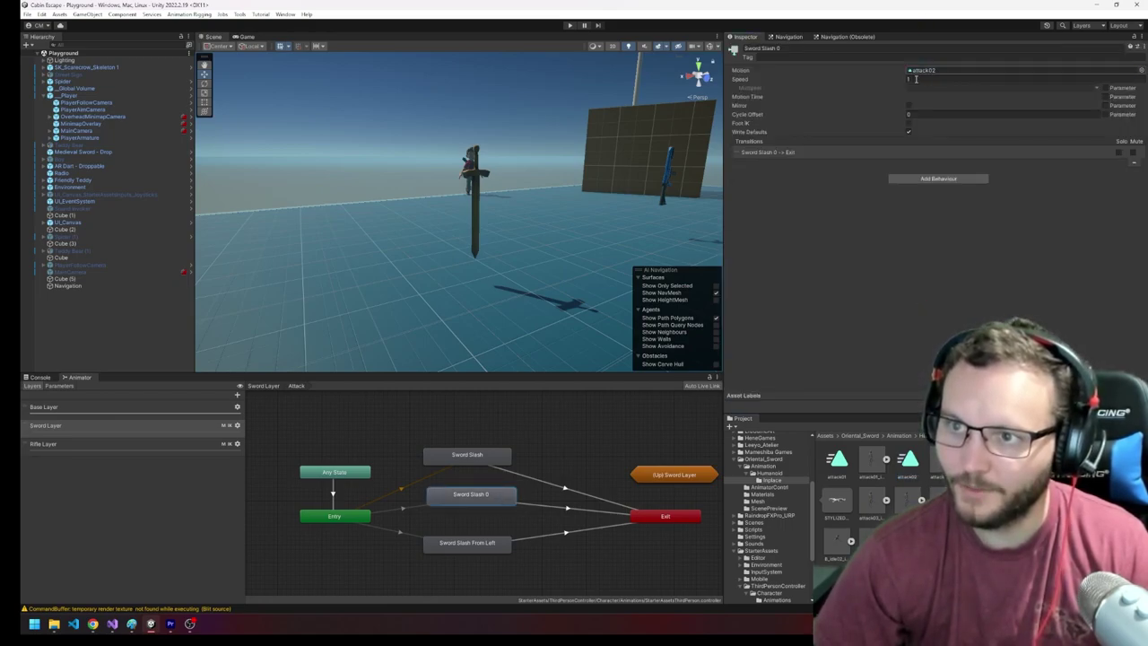
Duplicate the attack07 clip and assign the editable copy as the motion of Sword Slash From Left.
click(490, 548)
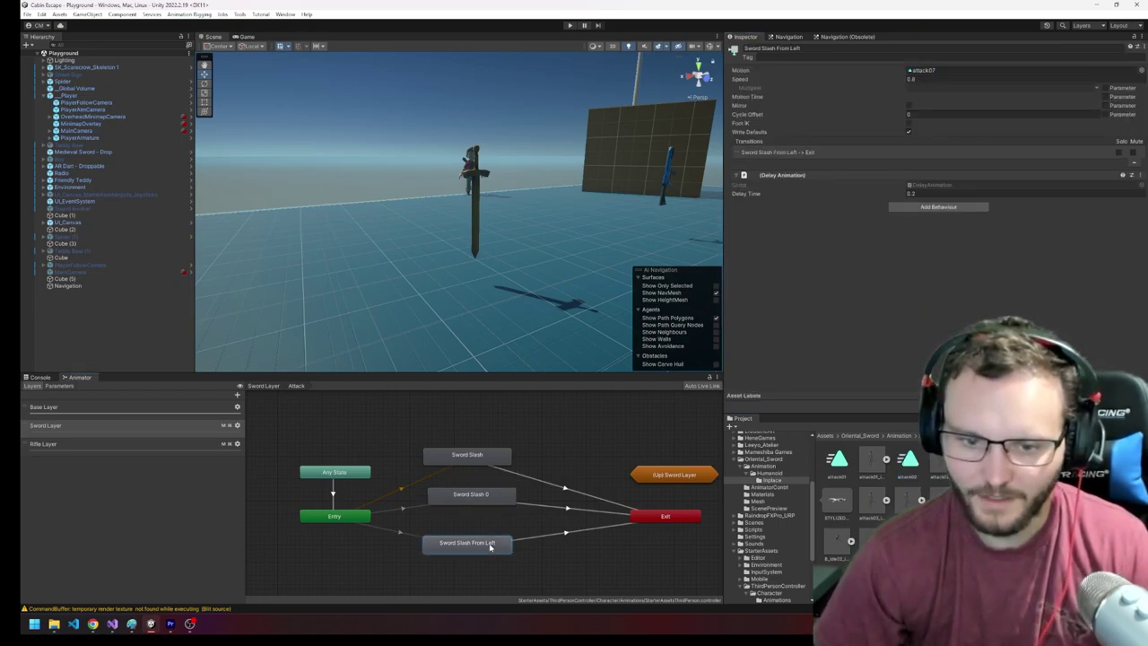
click(945, 70)
click(944, 541)
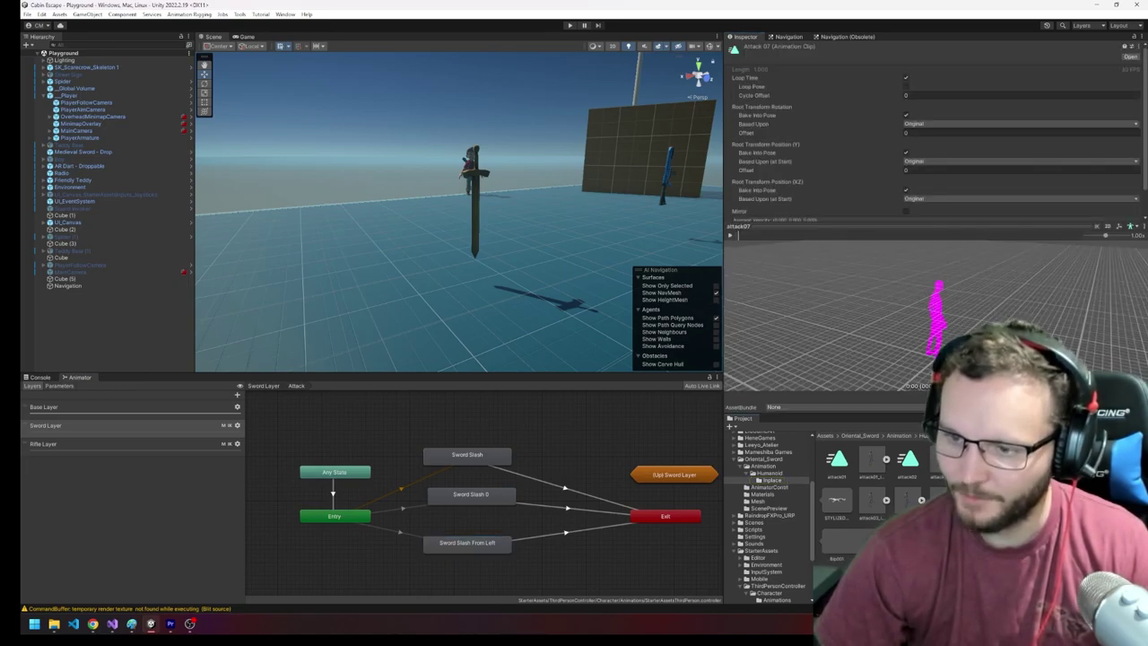
click(510, 548)
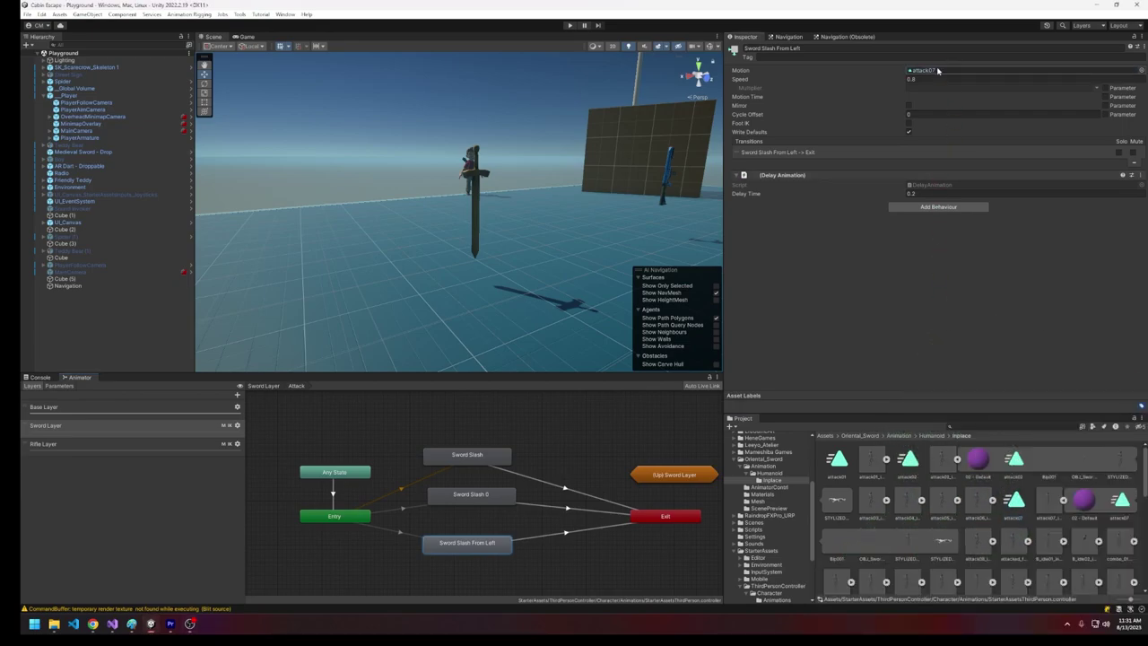
click(958, 461)
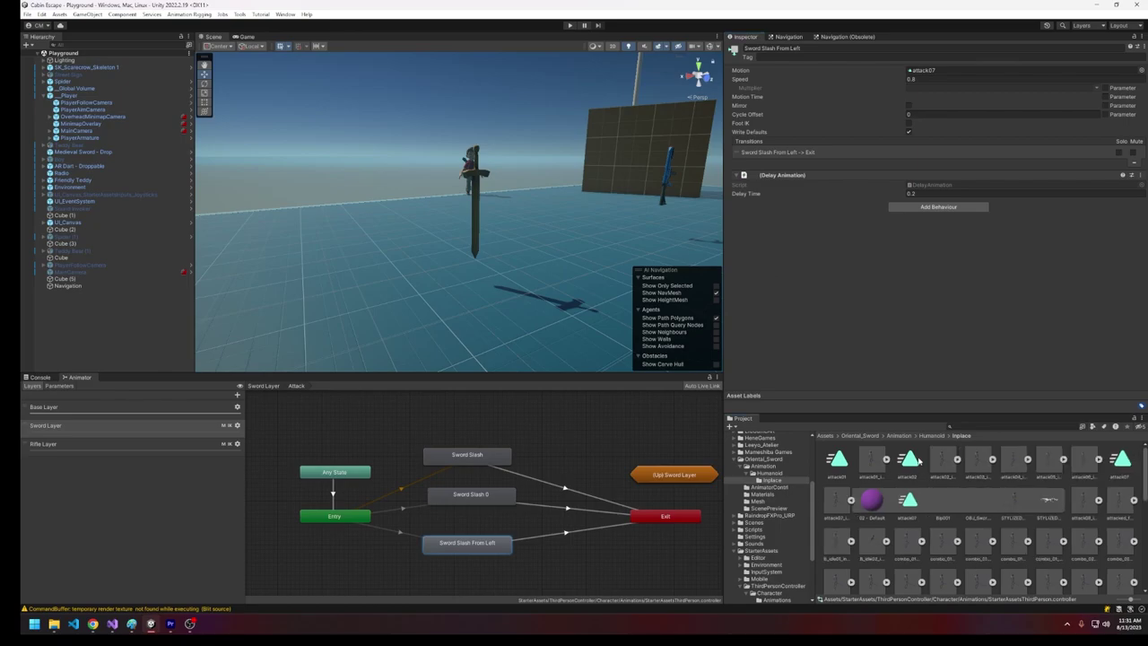
Open the duplicated attack01 clip for editing in the Animation window with PlayerArmature as the animated object.
double_click(835, 461)
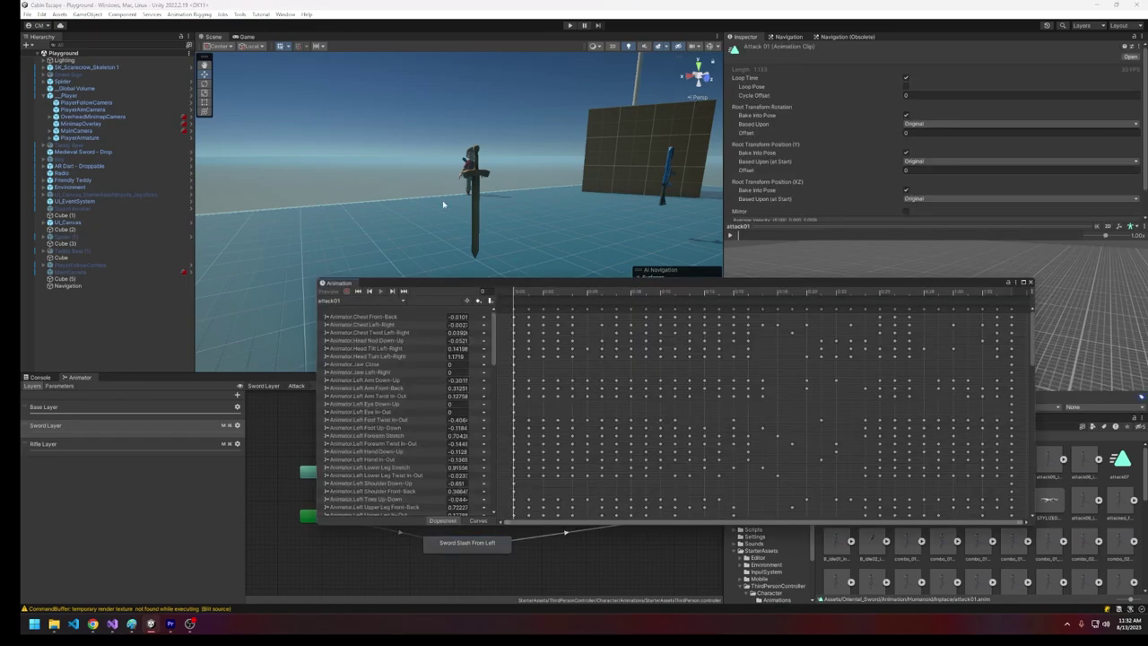
click(90, 138)
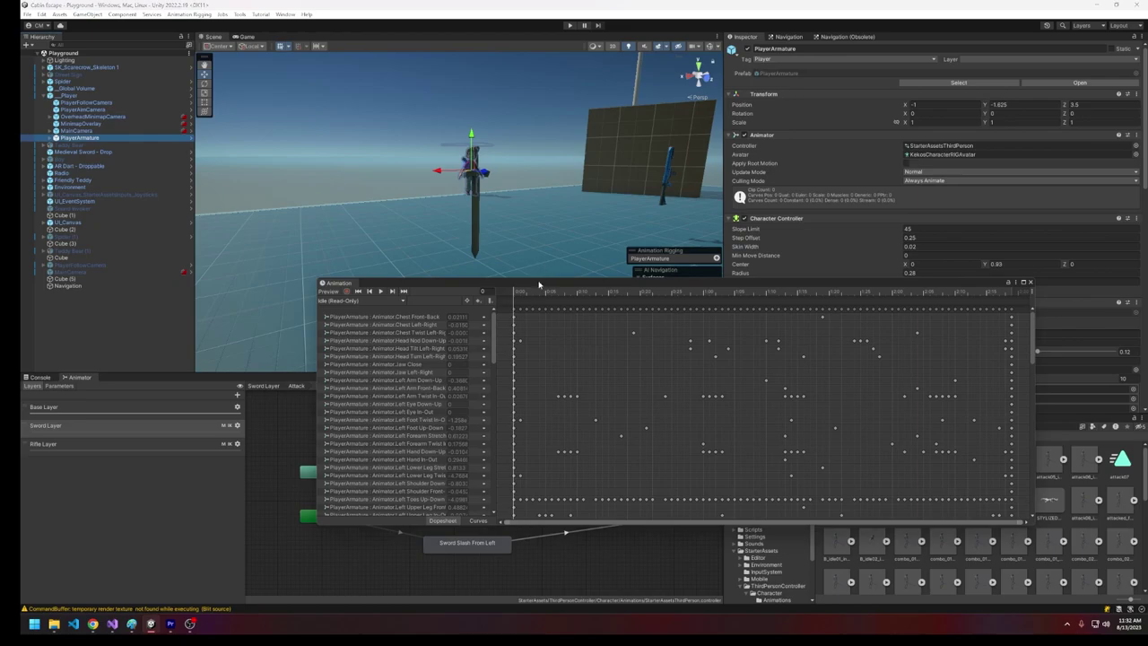
drag(536, 285, 438, 276)
click(284, 293)
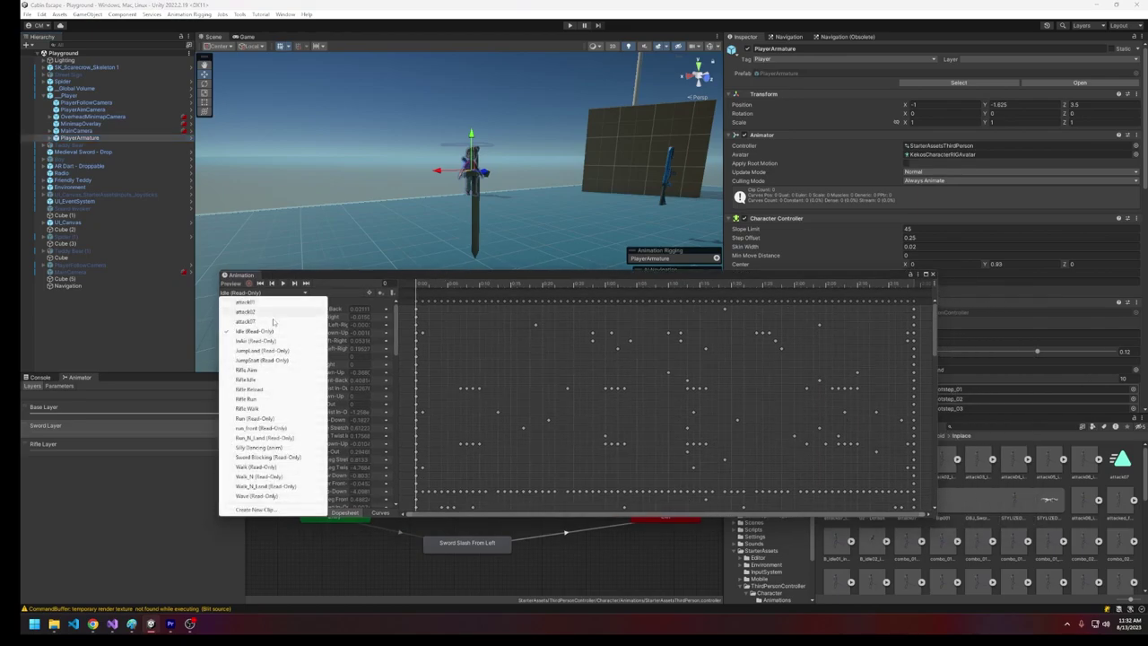
click(272, 322)
Scrub through the attack animation with the player in close view to examine the timing of the sword swing.
drag(423, 282, 597, 294)
key(w)
right_drag(560, 225, 585, 237)
drag(603, 294, 543, 336)
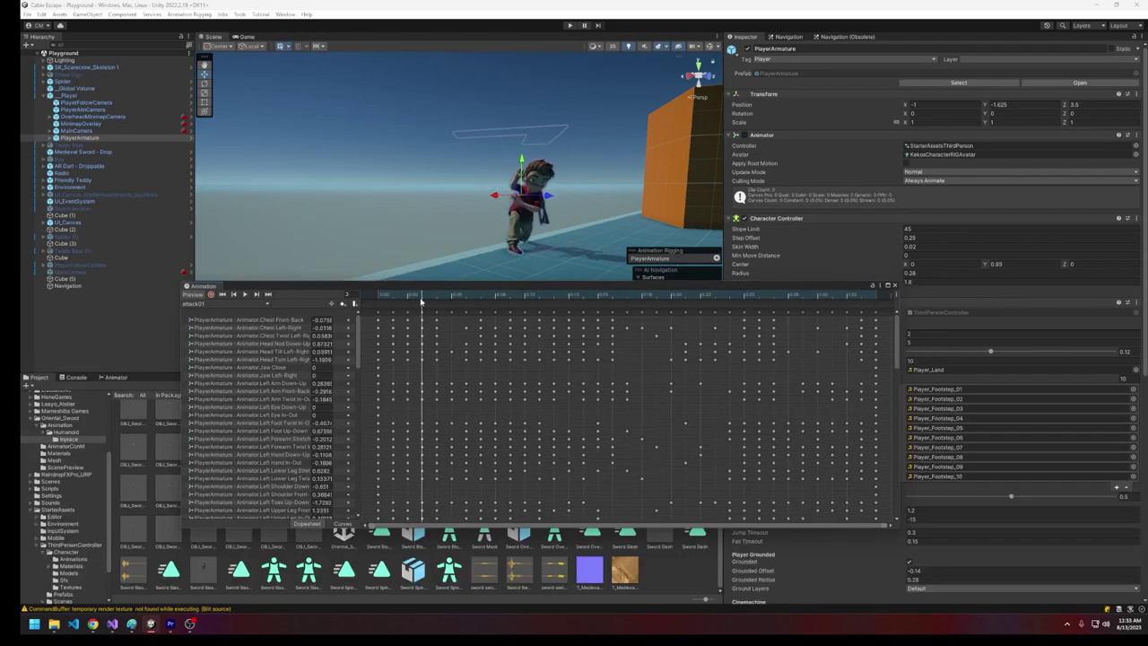
Add an animation event at frame 6 of the attack01 clip that calls ShooterController's EnableWeaponSound() method.
drag(422, 303, 470, 309)
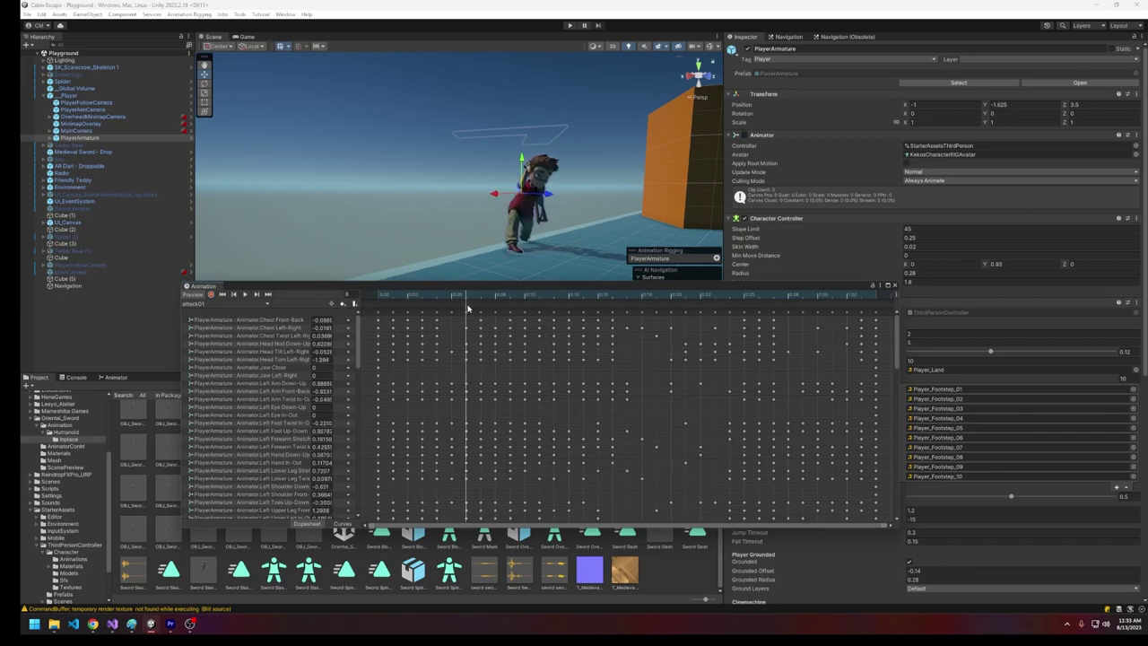
click(353, 303)
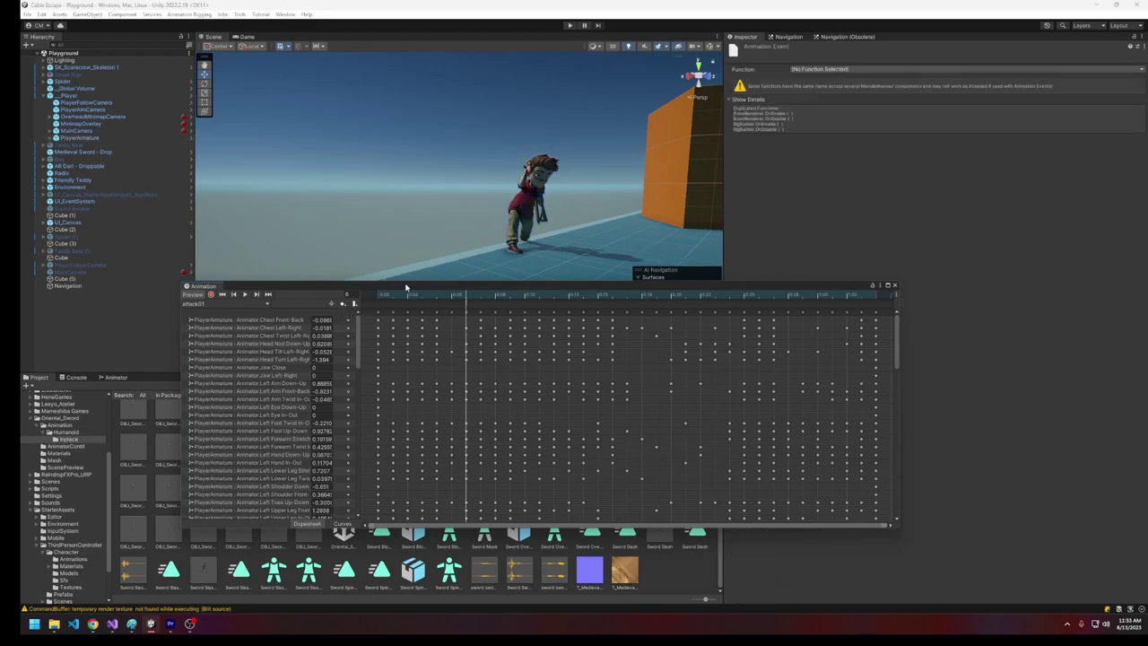
click(811, 70)
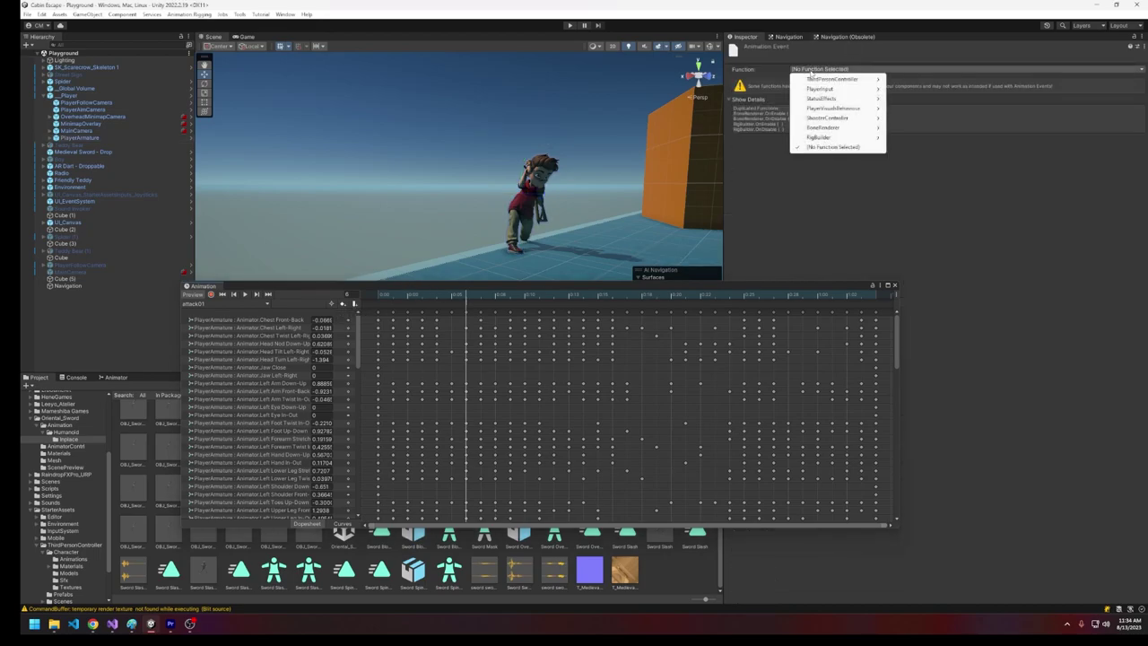
mouse_move(821, 80)
mouse_move(835, 118)
mouse_move(904, 117)
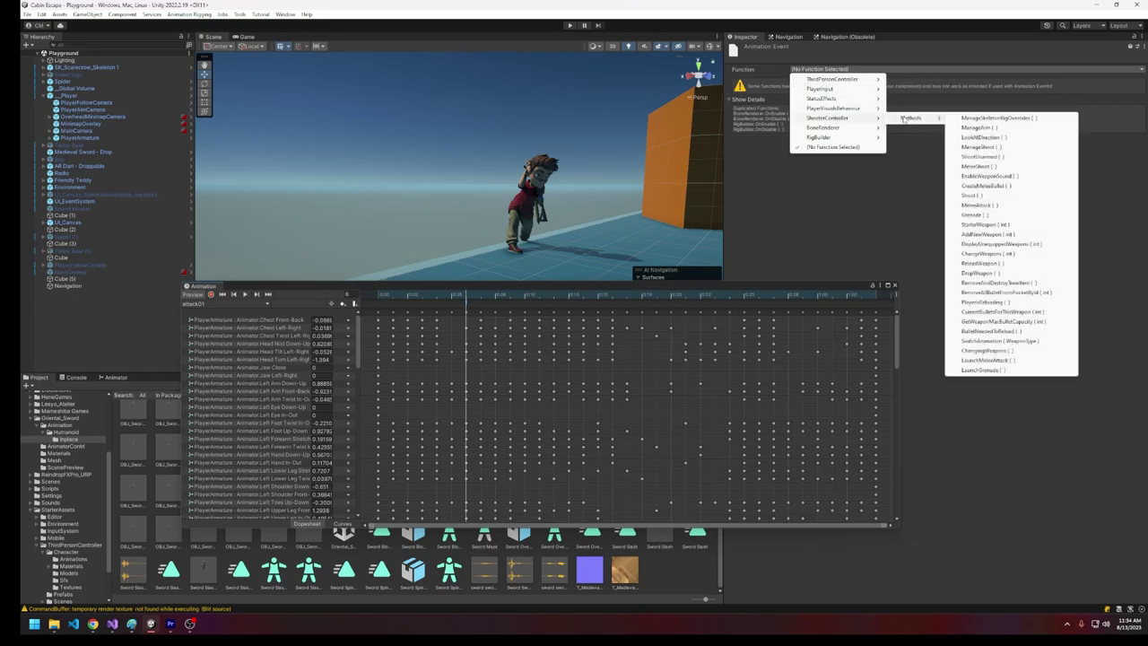
click(985, 176)
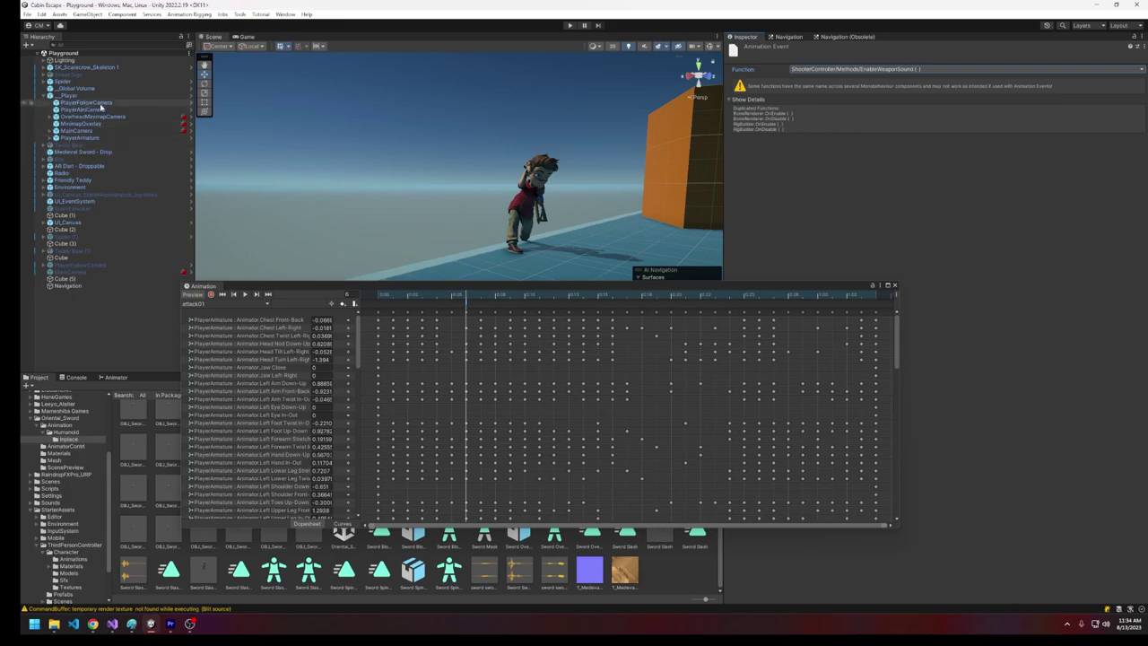
Add an animation event at frame 4 of the attack02 clip that calls ShooterController's EnableWeaponSound() method.
click(239, 305)
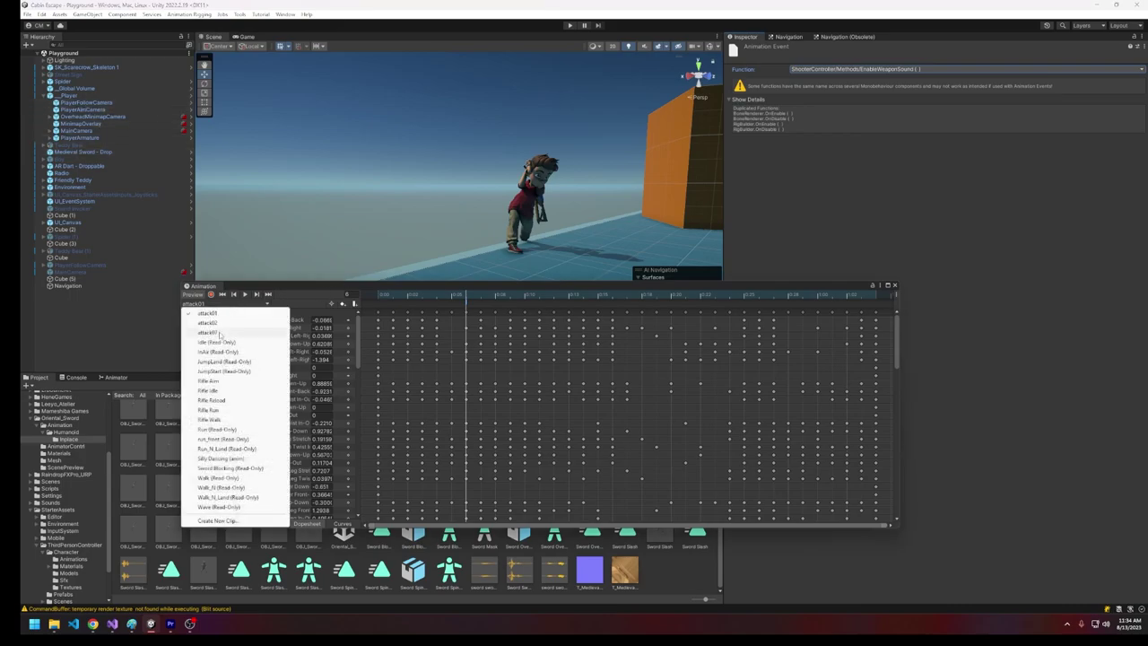
click(235, 331)
drag(390, 298, 468, 296)
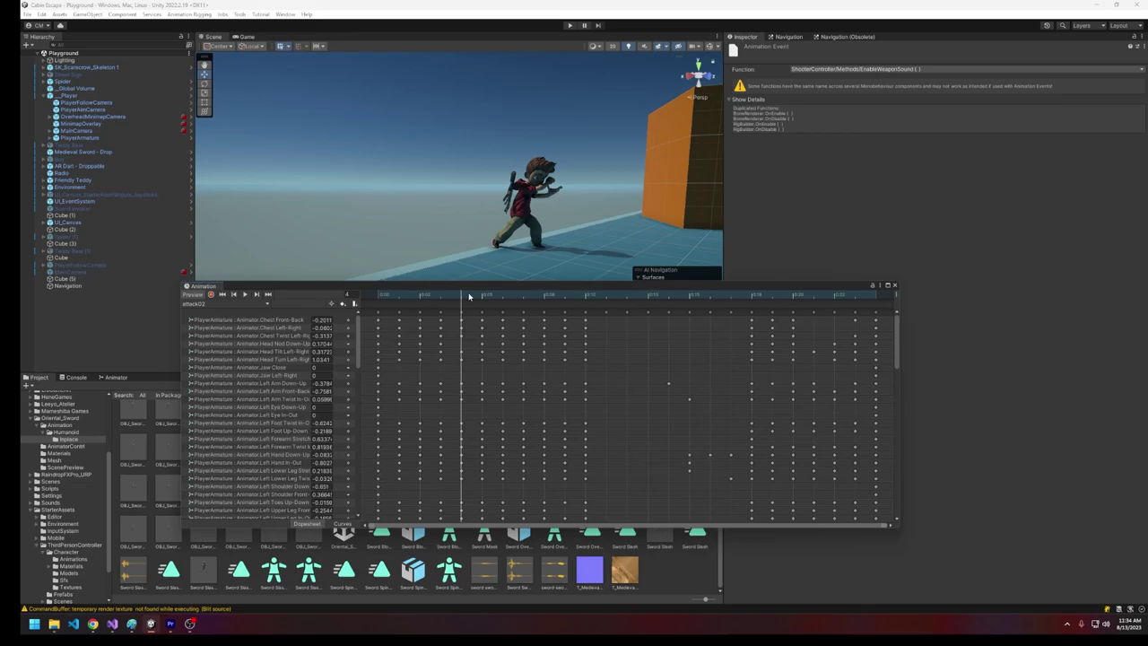
click(354, 304)
click(861, 72)
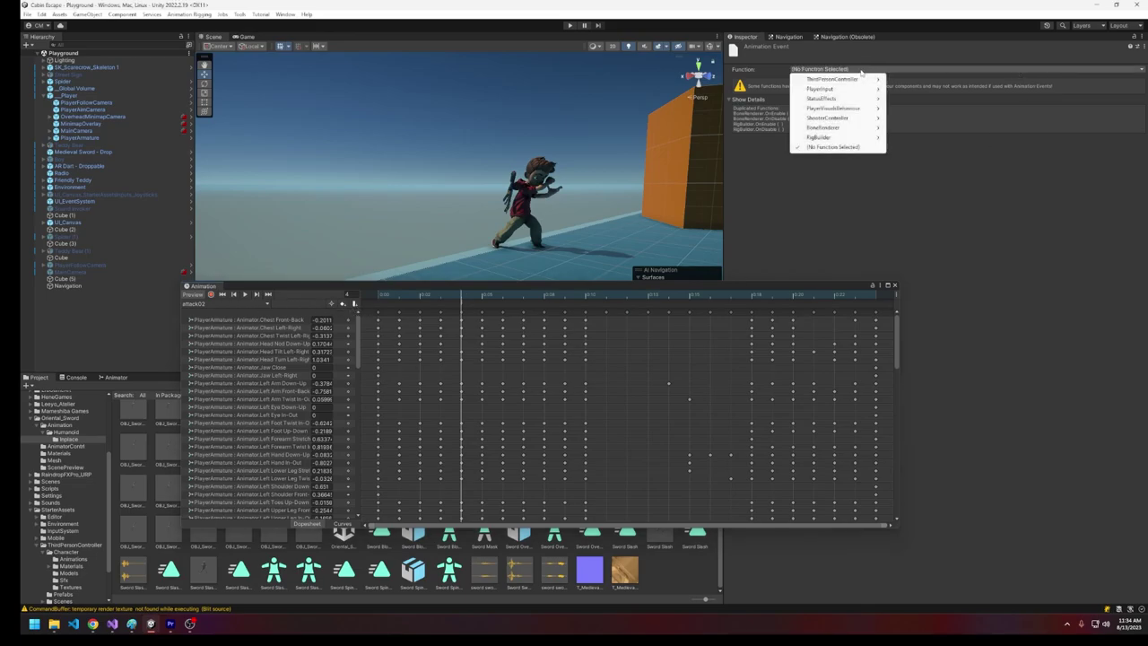
mouse_move(843, 117)
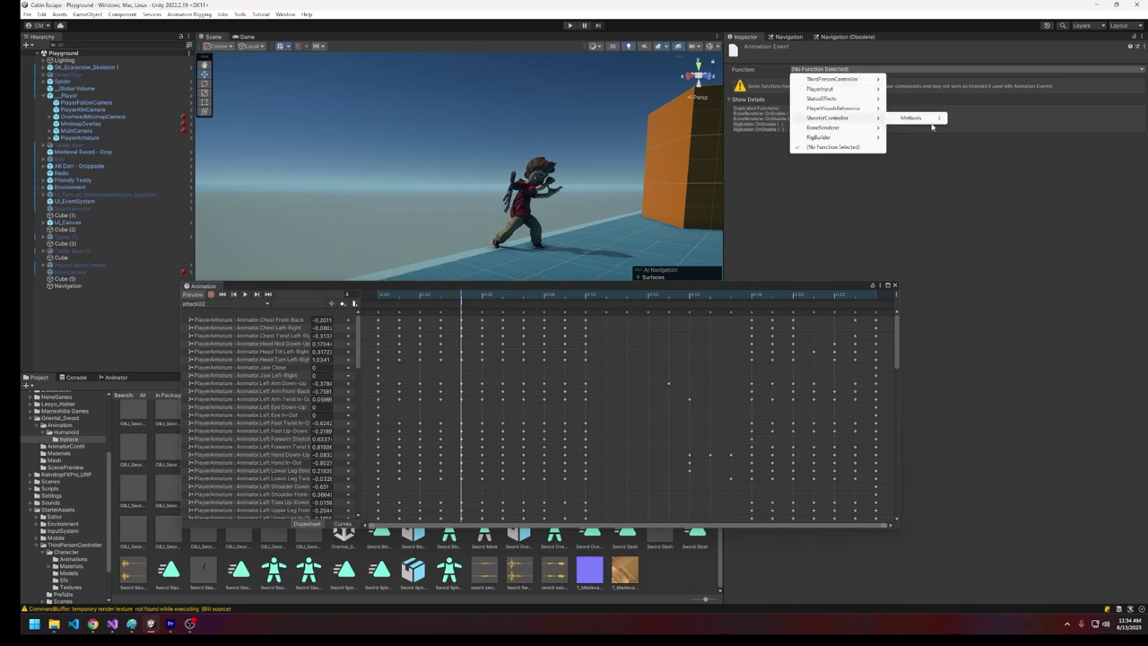
mouse_move(934, 122)
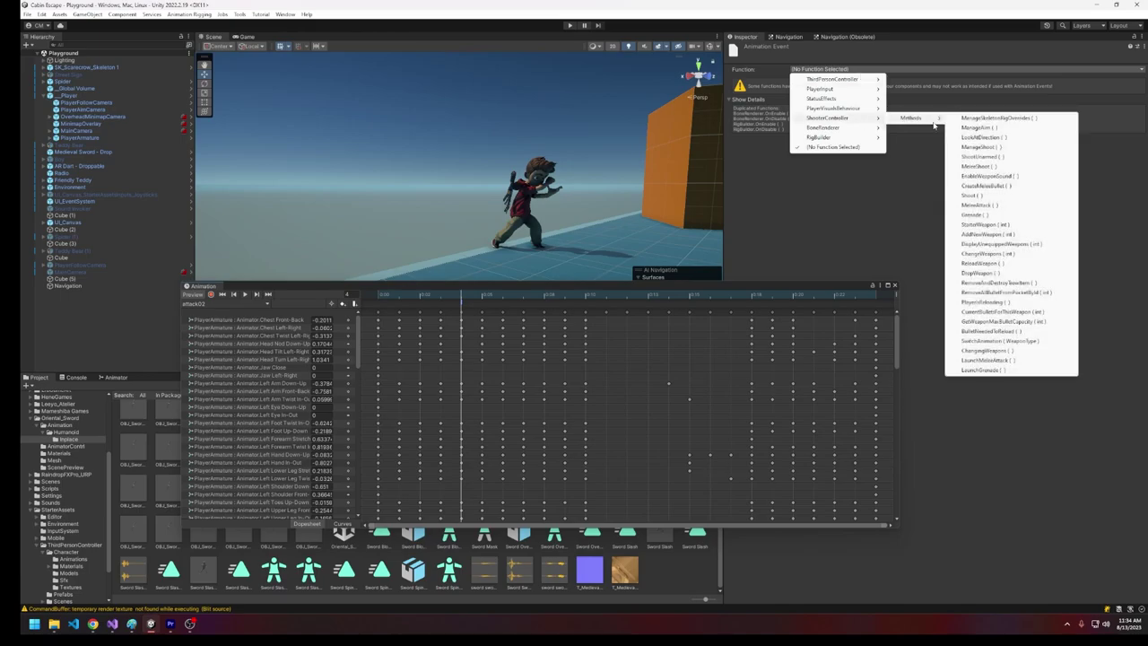
click(1017, 176)
Add an animation event at frame 5 of the attack07 clip that calls ShooterController's EnableWeaponSound() method.
click(231, 304)
click(207, 332)
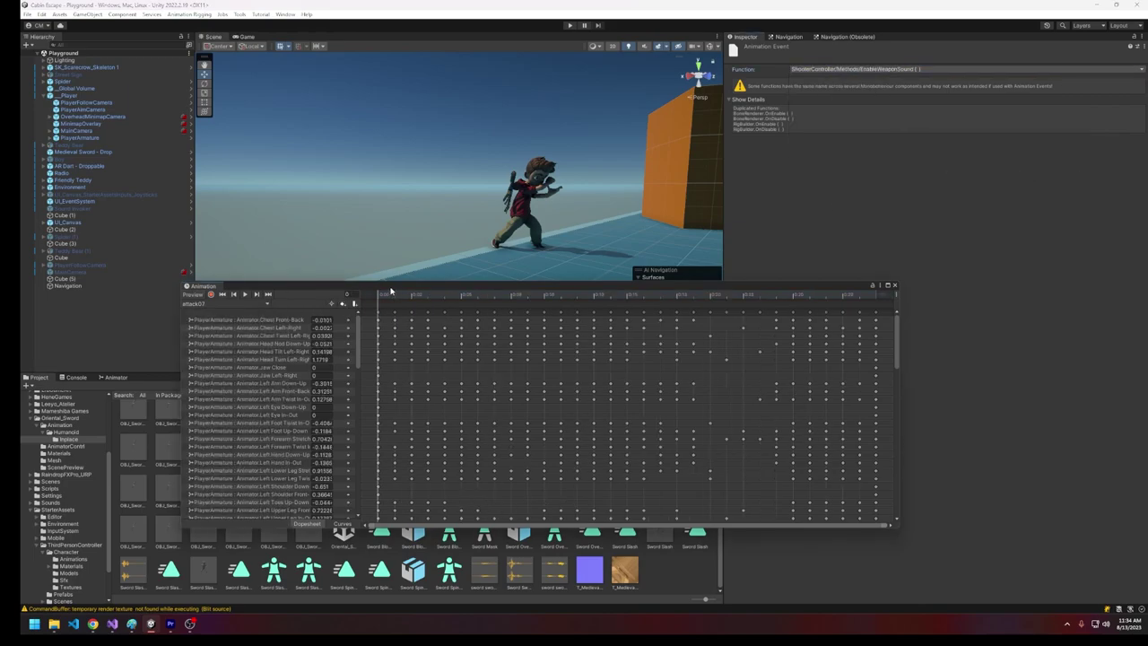
drag(389, 291, 462, 307)
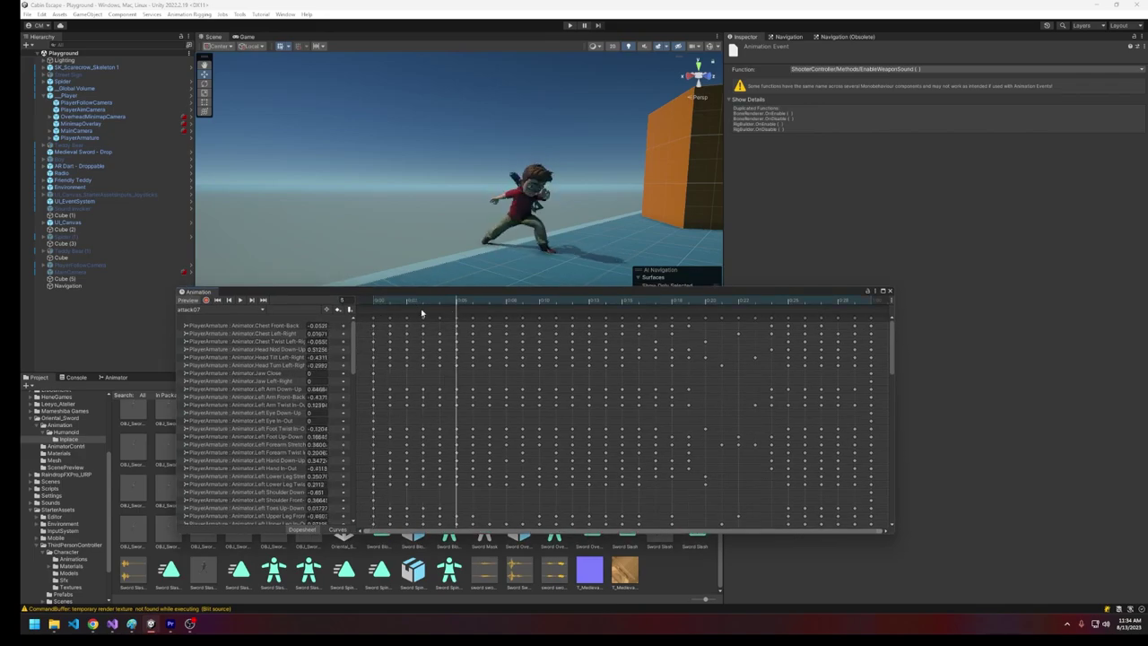
click(349, 309)
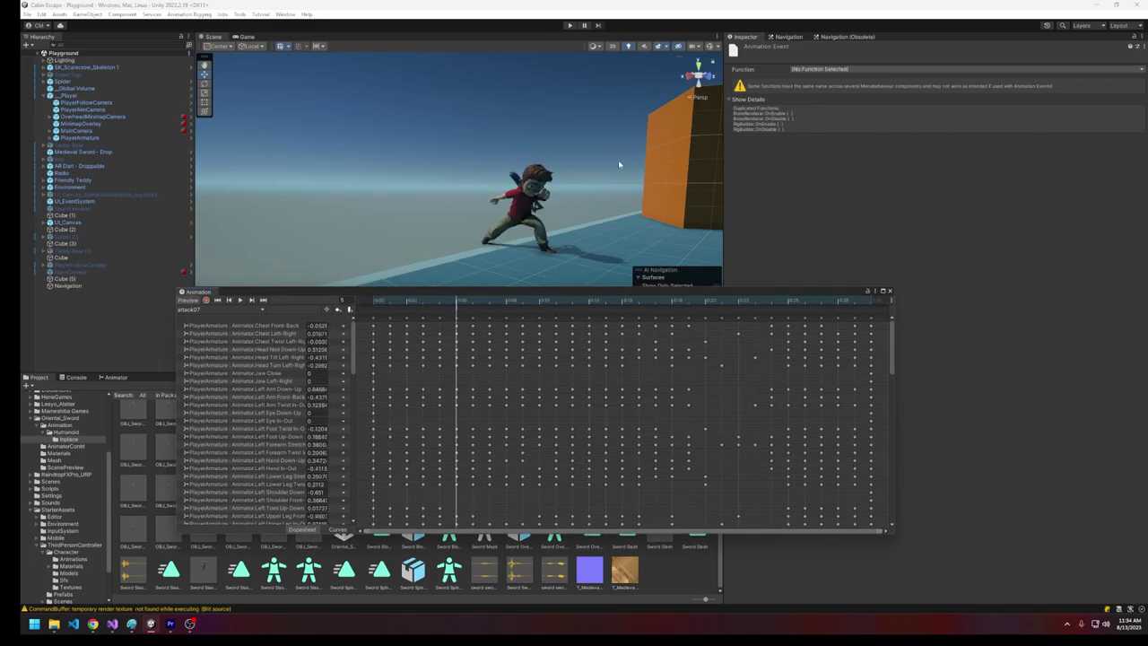
click(810, 69)
mouse_move(833, 119)
mouse_move(915, 118)
click(992, 175)
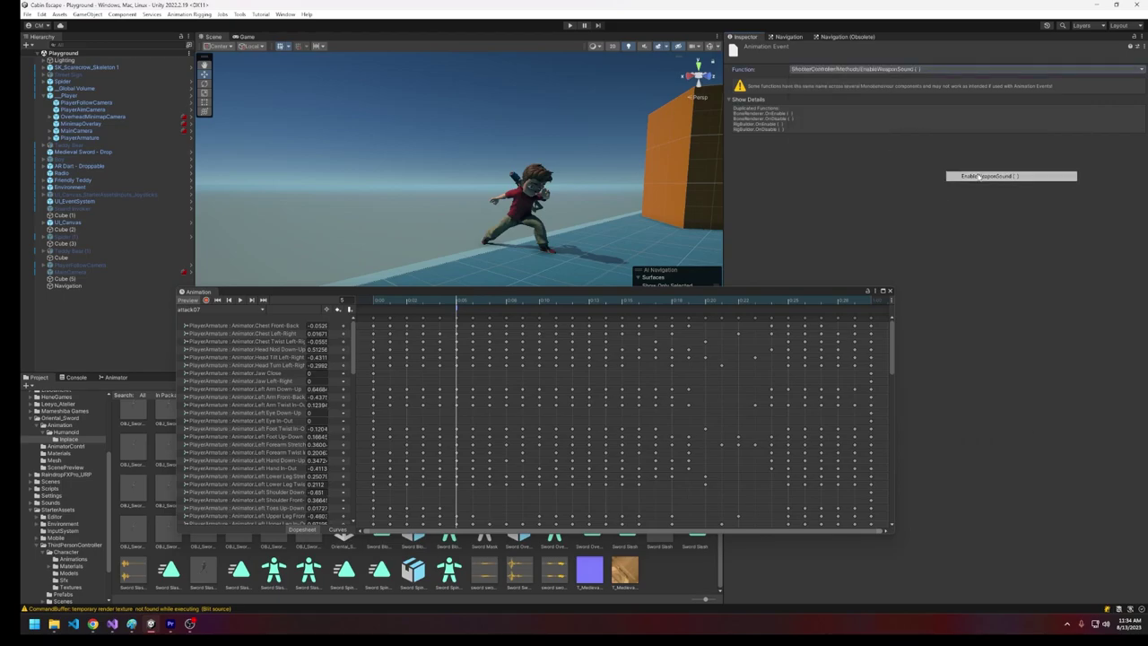
Add a second EnableWeaponSound() event from ShooterController at frame 11 of the attack07 clip.
drag(468, 302, 554, 314)
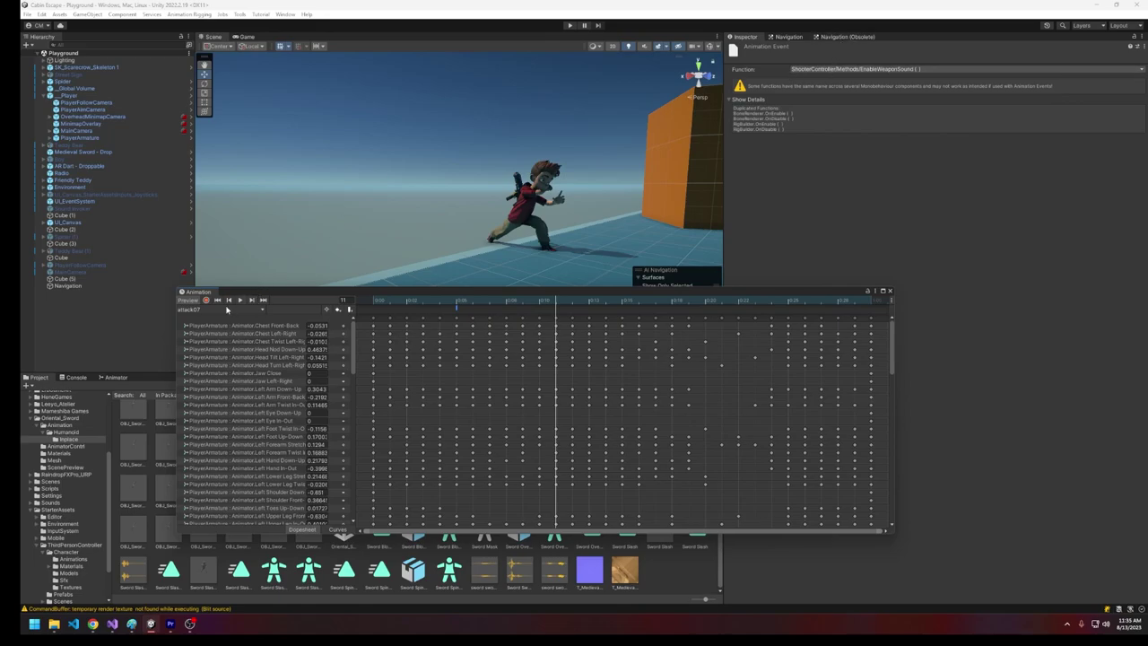
click(349, 309)
click(836, 68)
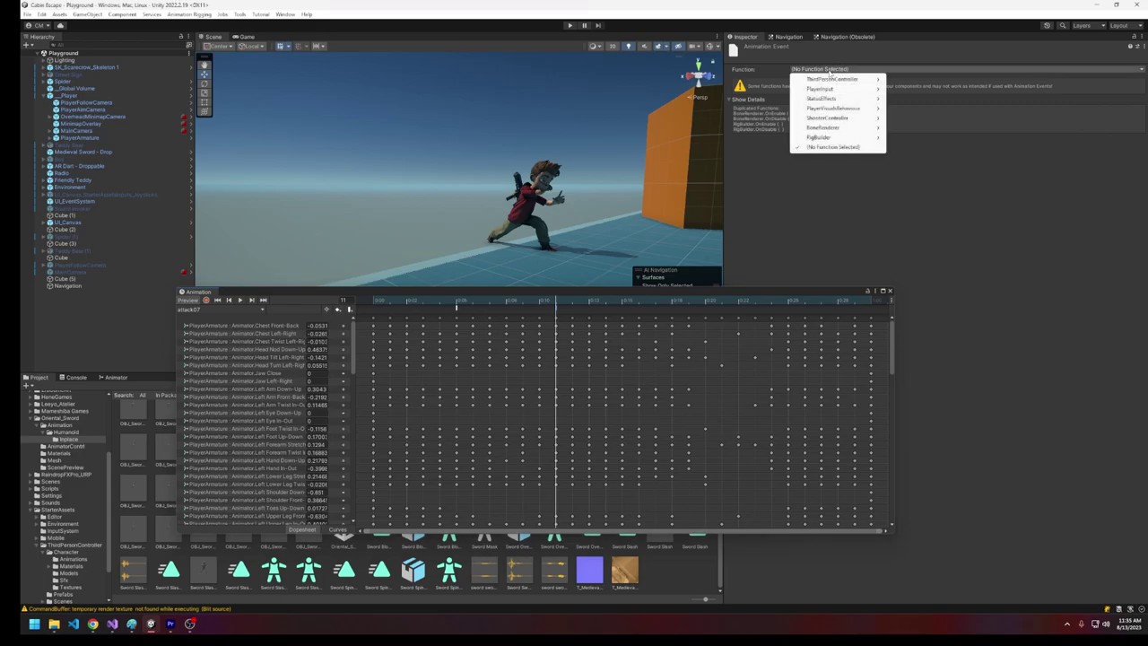
mouse_move(825, 112)
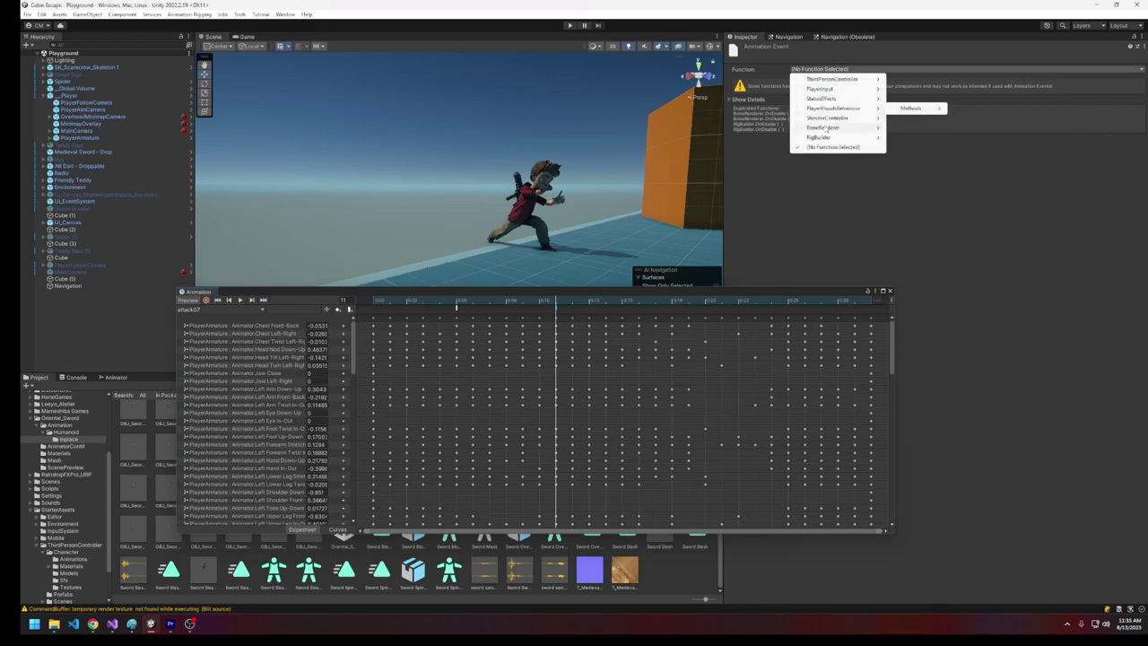
mouse_move(906, 117)
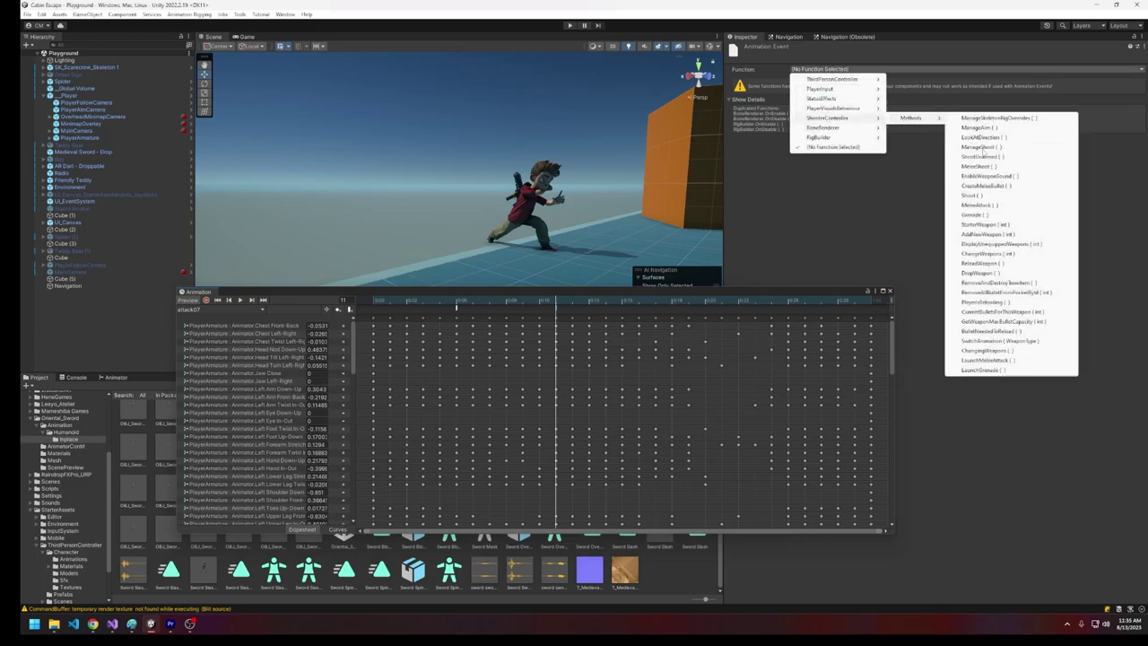
click(987, 175)
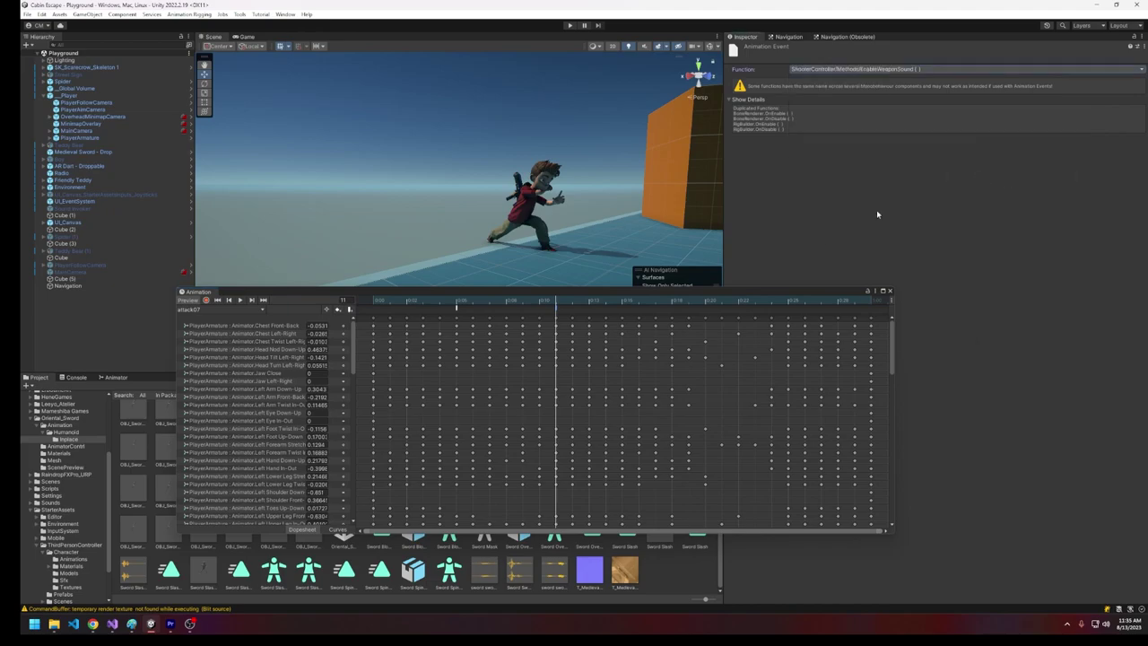
Check the rest of the attack07 swing, switch back to the attack01 clip, and dock the Animation window beside the Animator.
drag(589, 304, 816, 310)
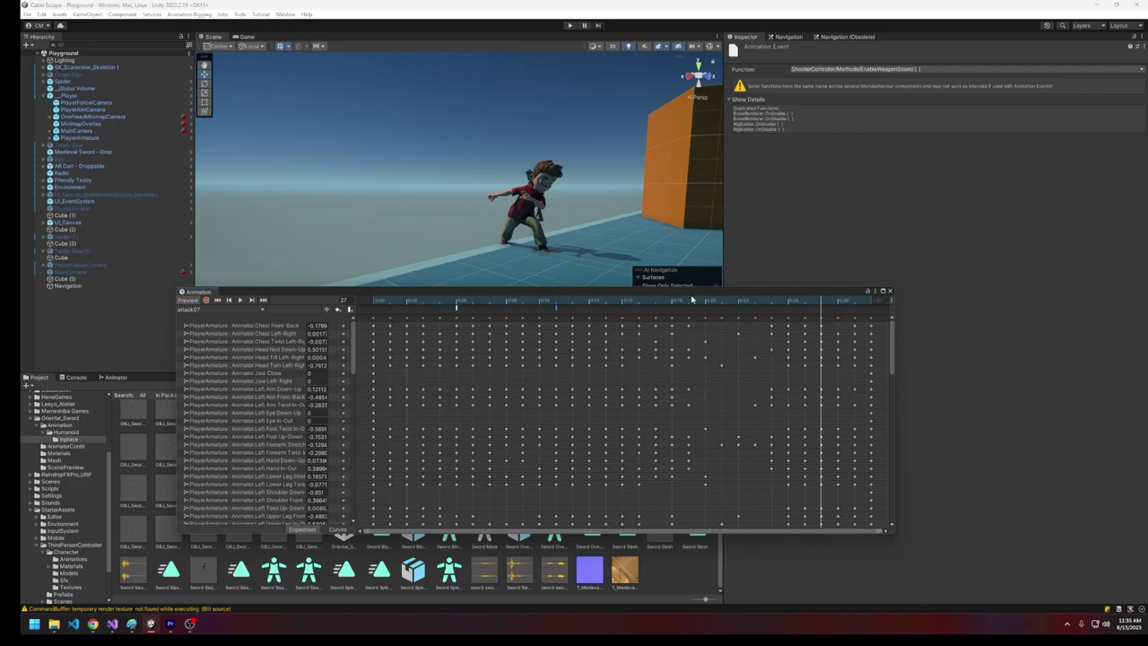
click(222, 309)
click(226, 325)
click(222, 308)
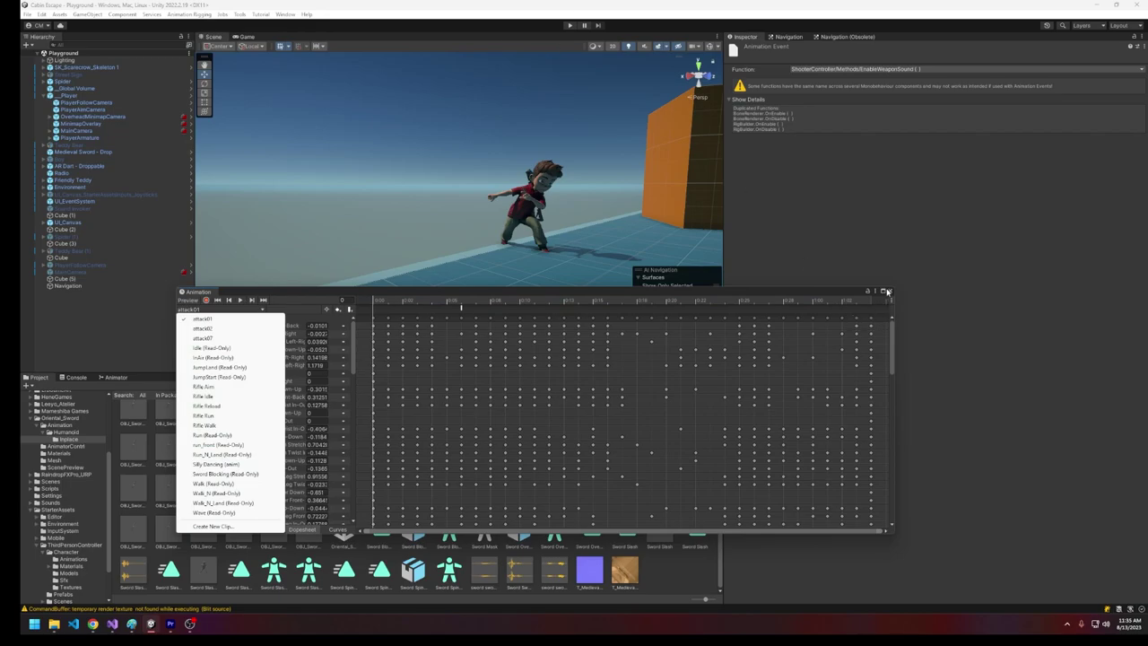
click(204, 293)
drag(205, 294, 162, 383)
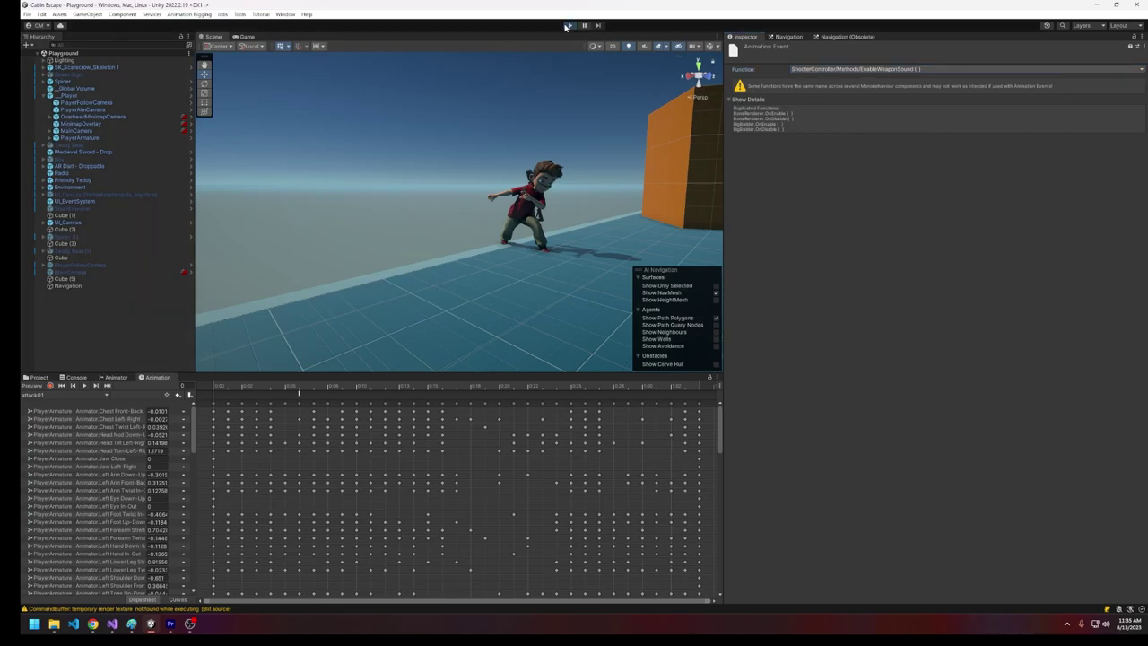
Run the game and walk the player to the dropped medieval sword to pick it up.
click(569, 25)
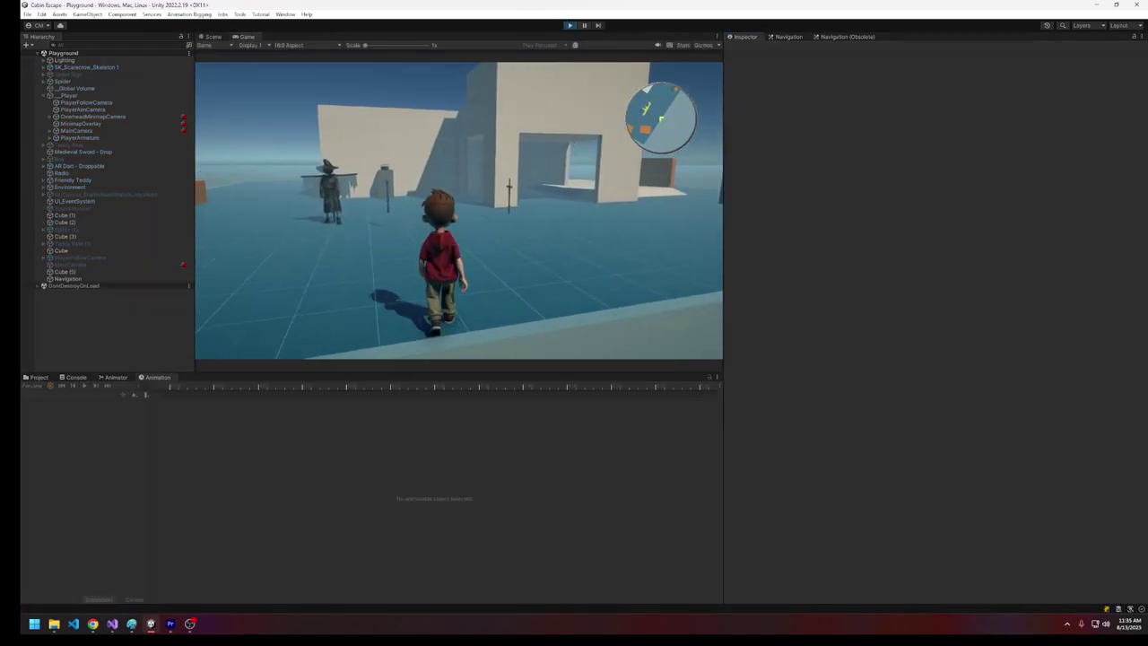
key(w)
key(d)
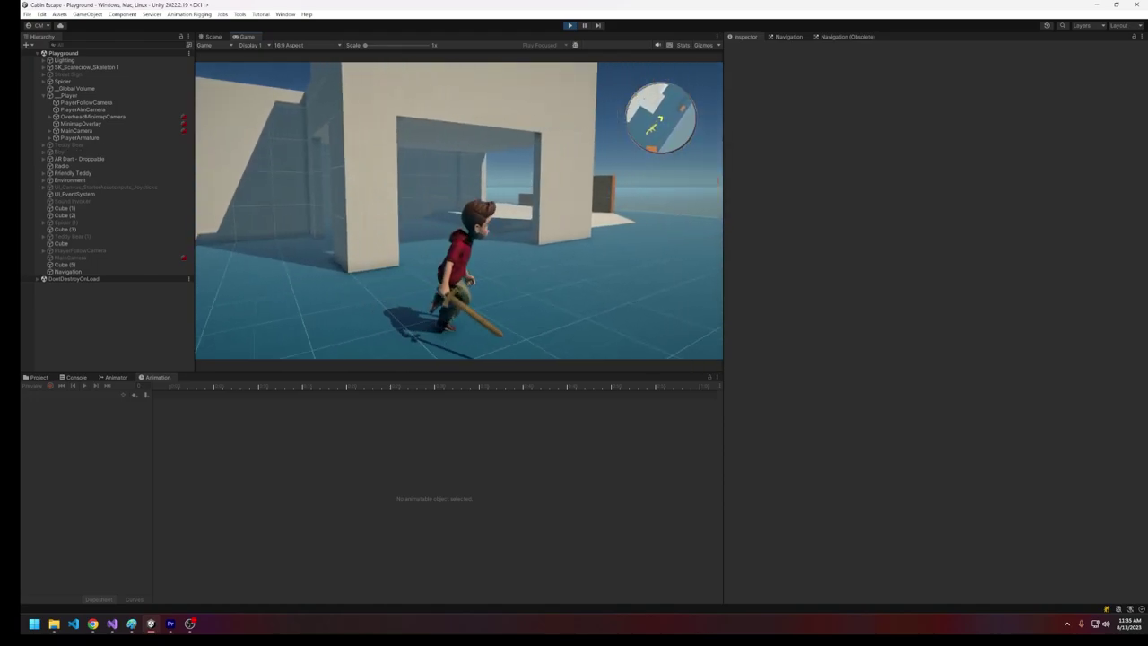
Move the player around the playground while swinging the sword to test the new attack animations and weapon sound events.
key(s)
key(w)
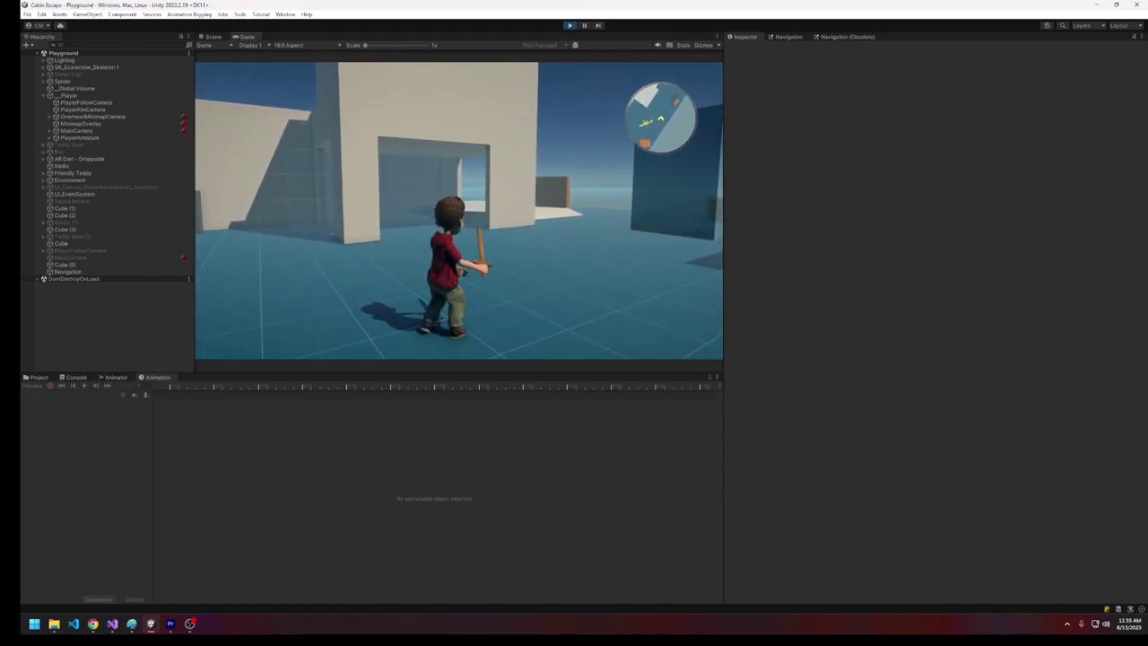
key(w)
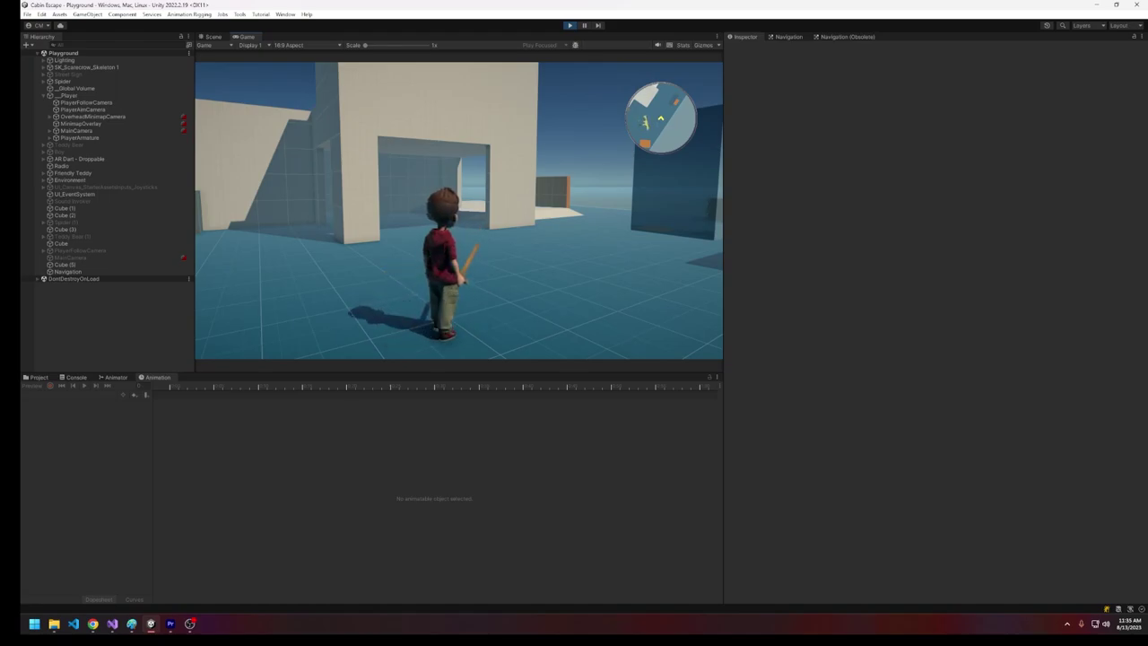
key(w)
key(d)
key(a)
key(s)
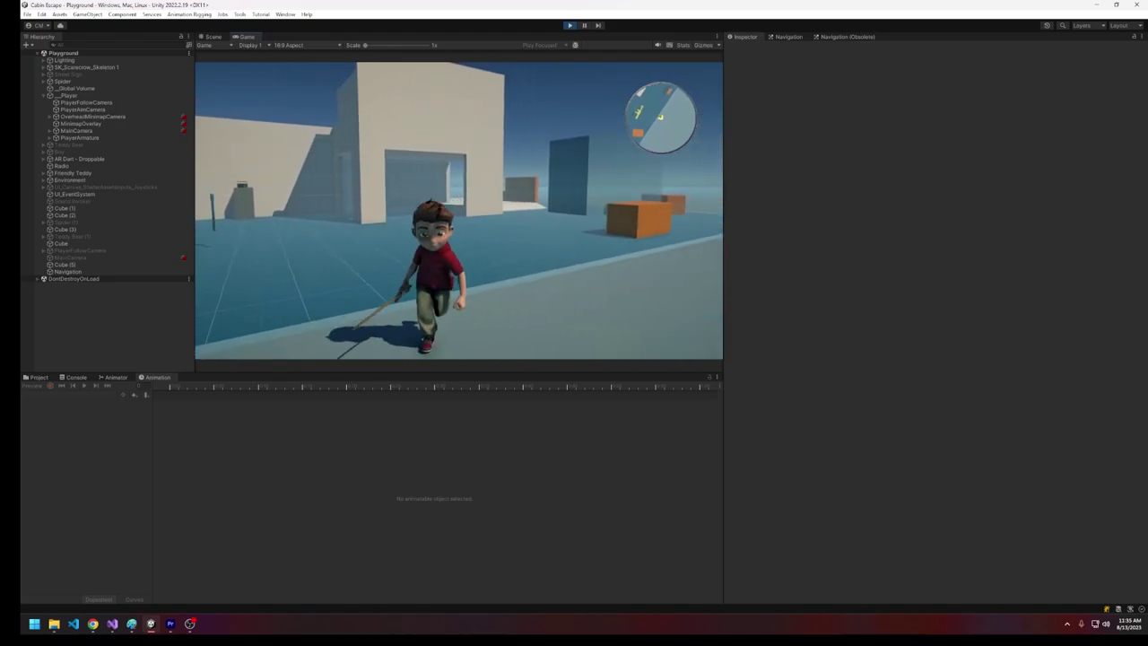
key(a)
key(s)
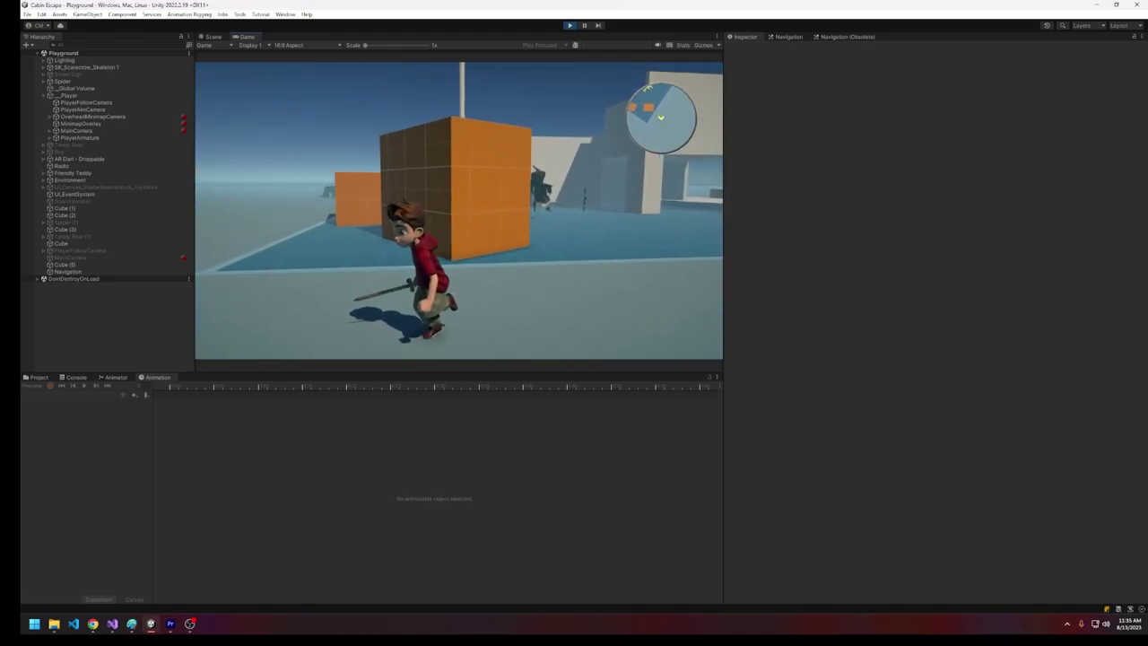
key(d)
key(w)
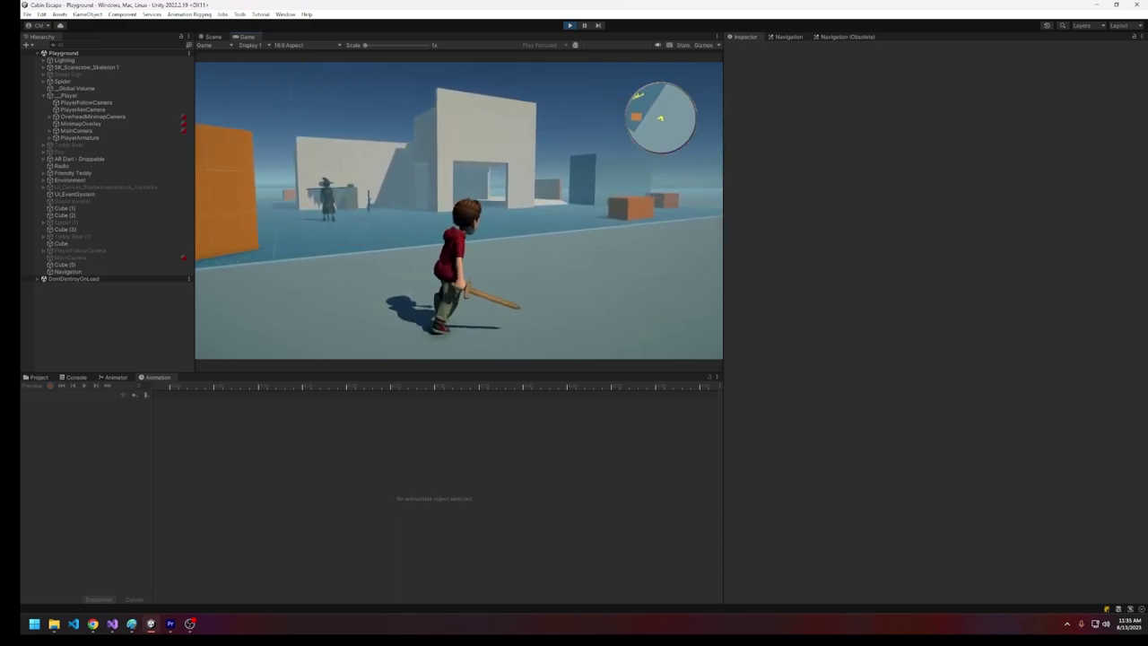
key(w)
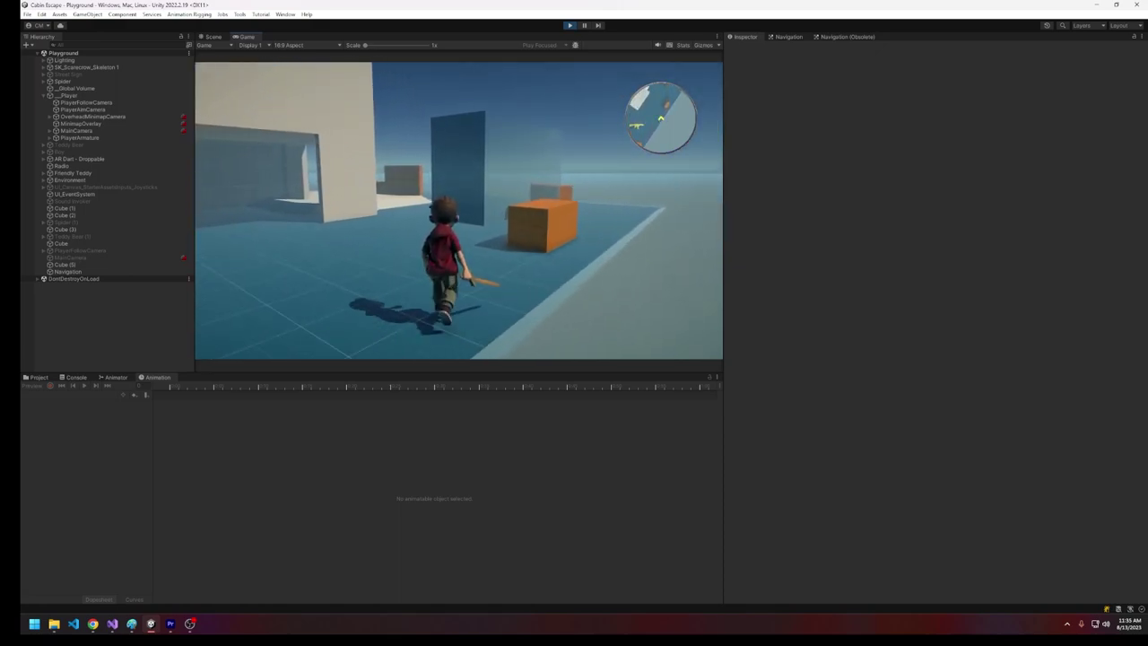
key(a)
key(w)
key(s)
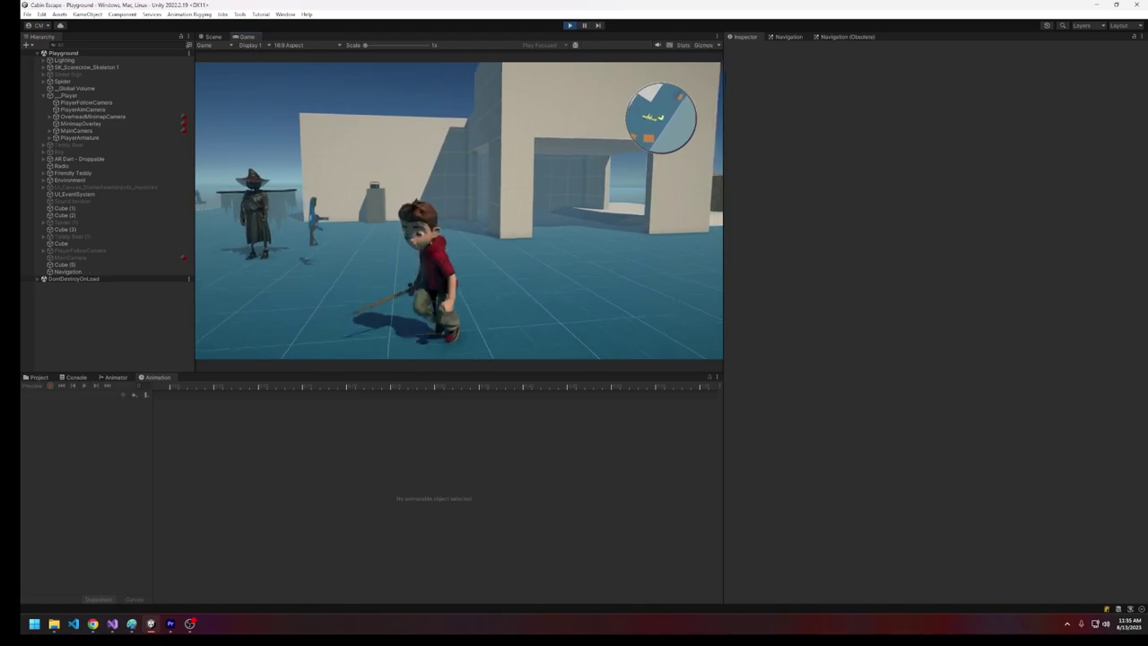
key(d)
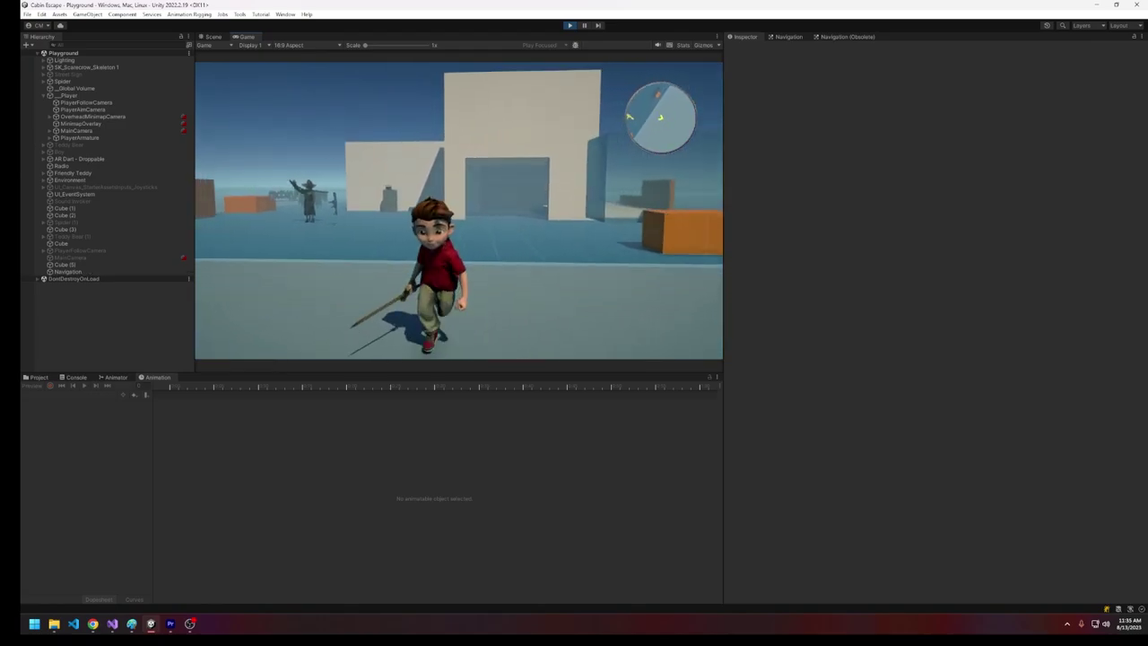
key(a)
key(w)
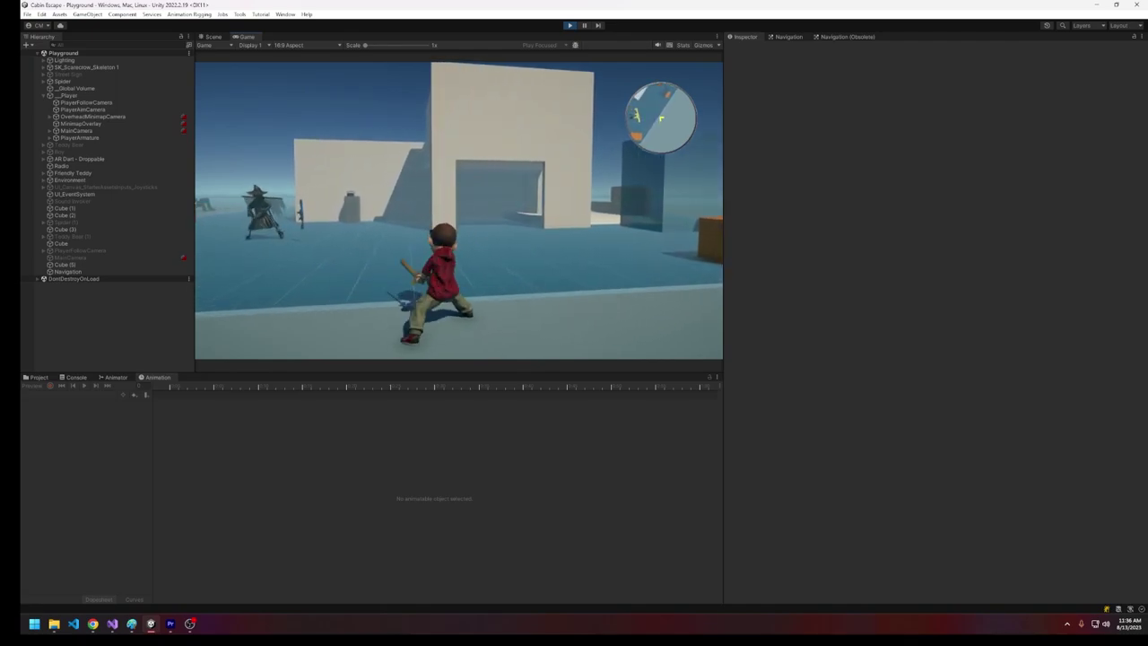
key(d)
key(w)
key(d)
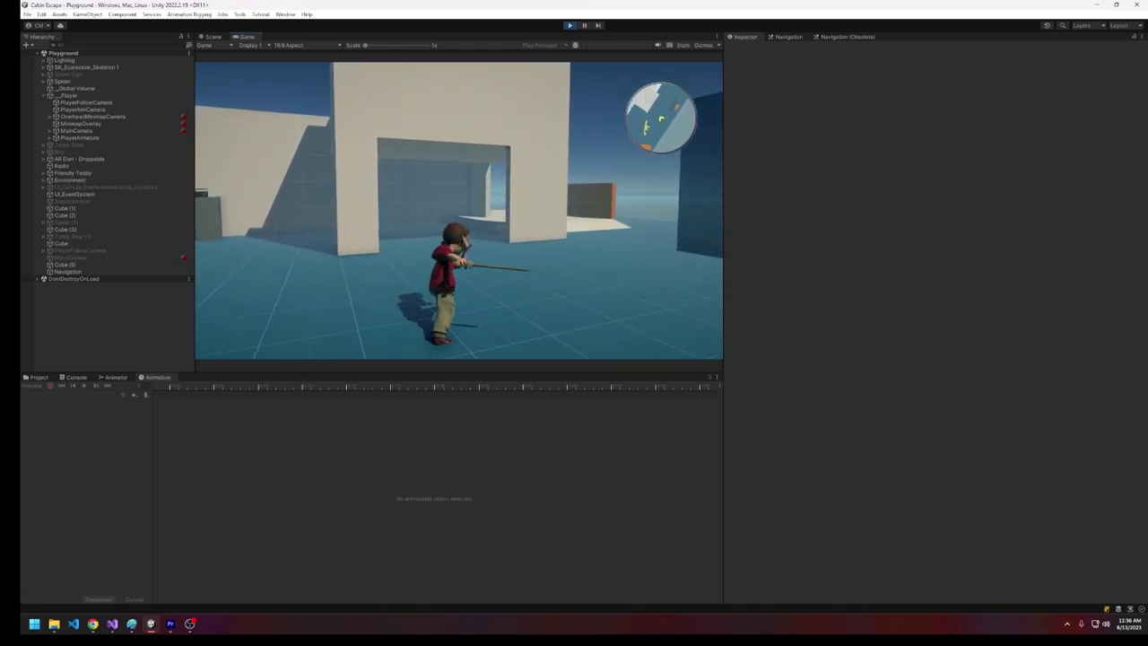
key(w)
key(s)
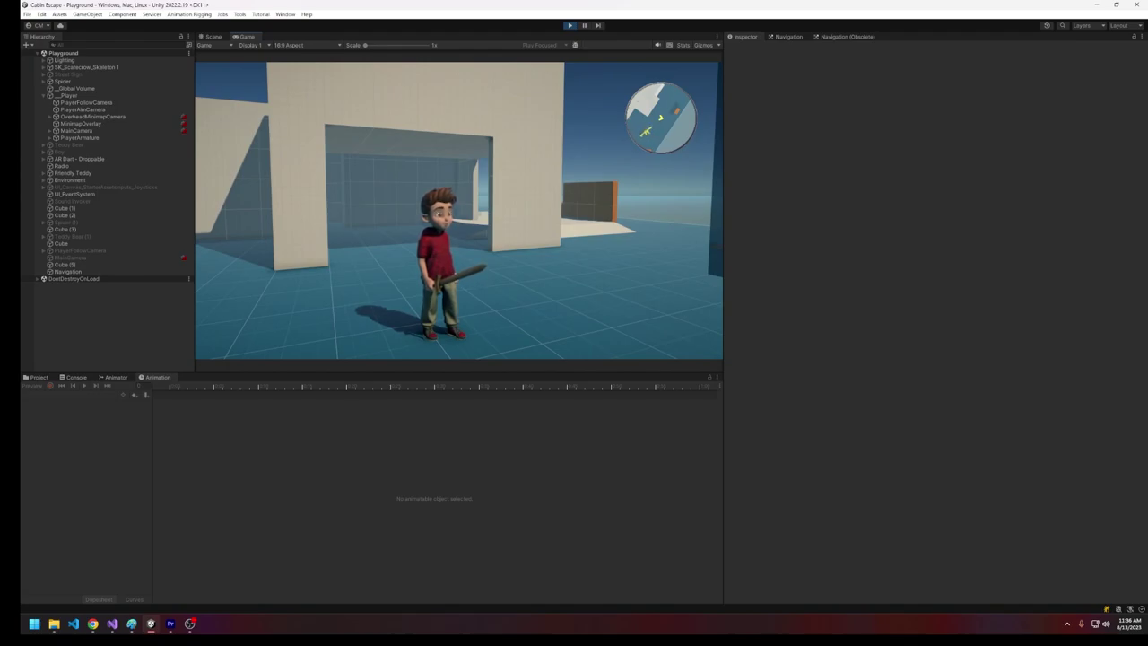
Walk the player back and forth near the open building, turning to view it from several sides, and test another sword attack.
key(s)
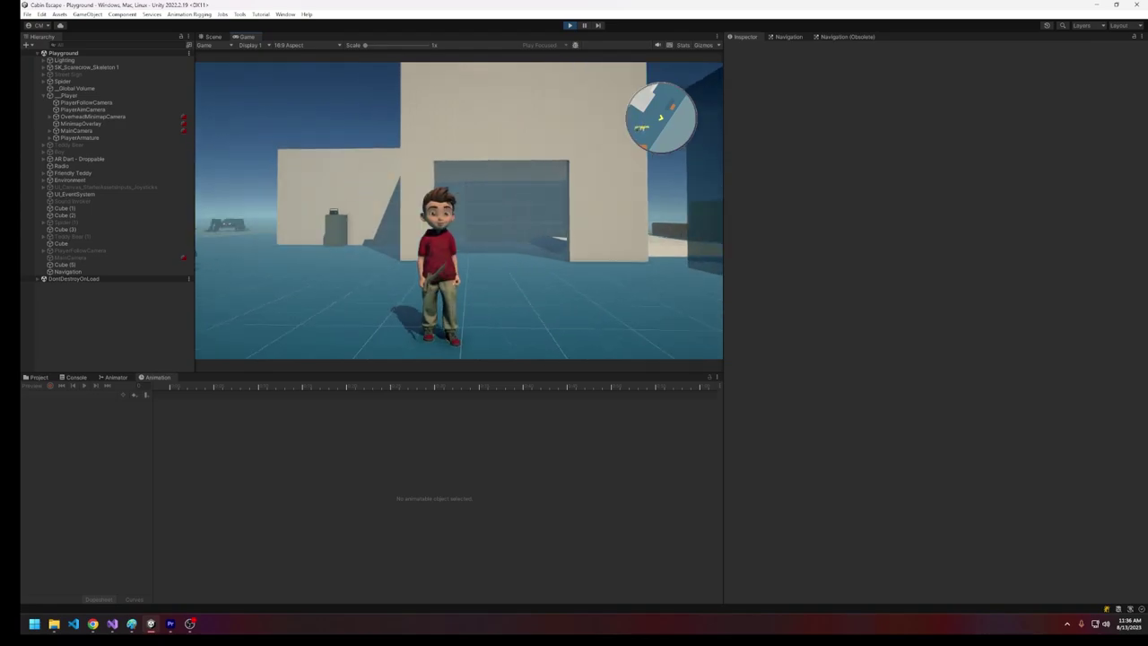
key(w)
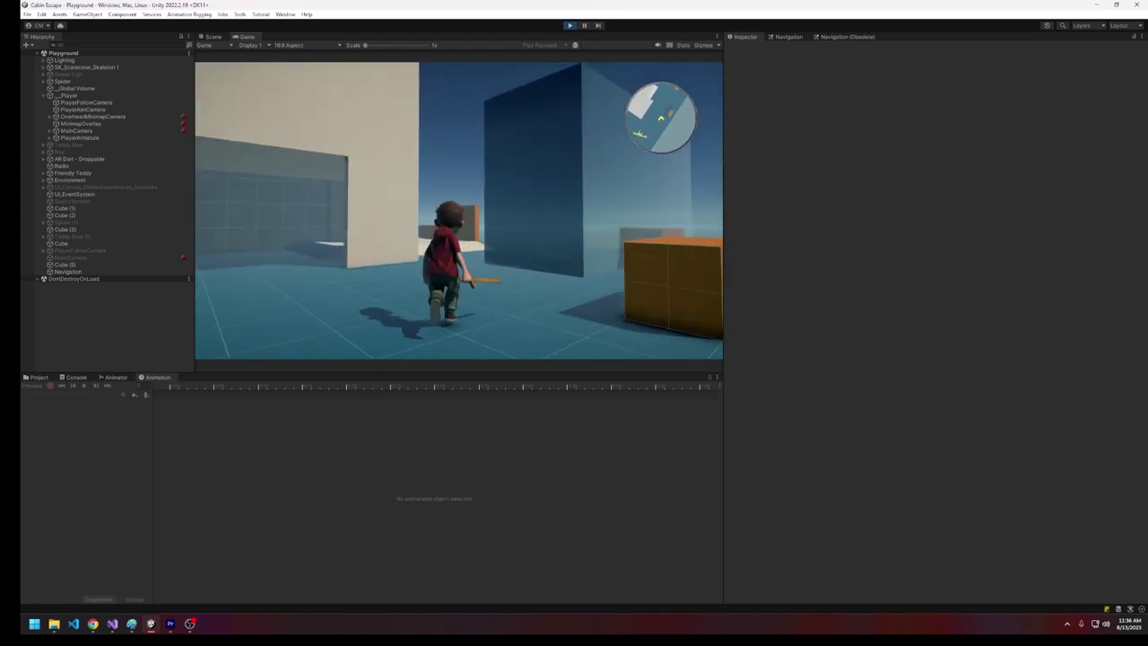
key(d)
key(s)
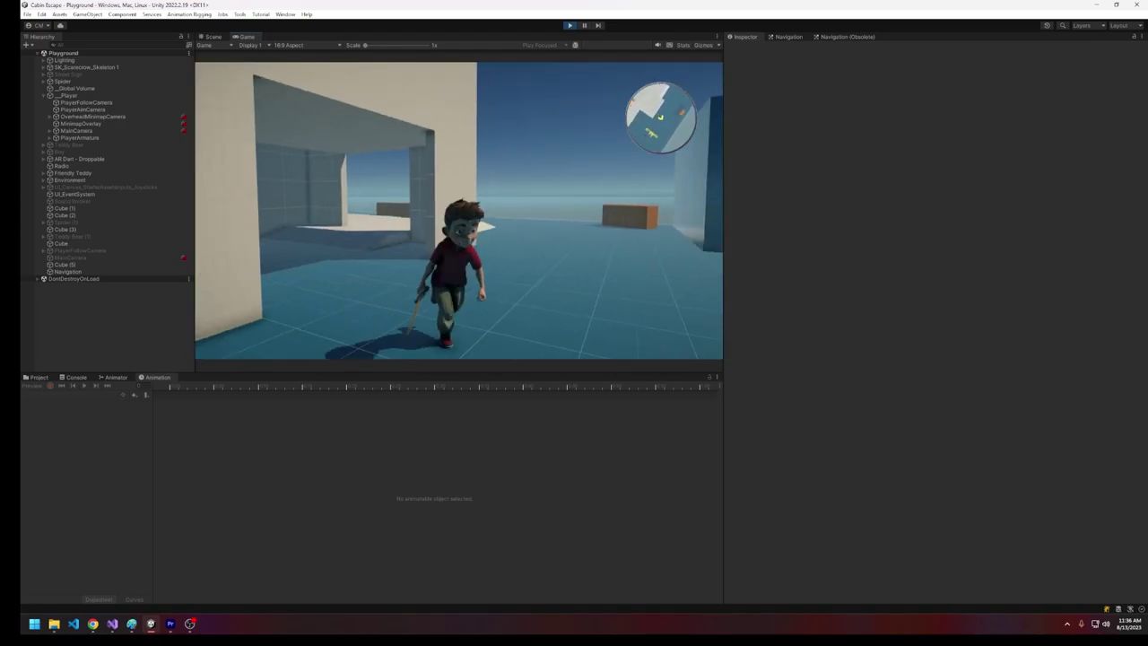
key(w)
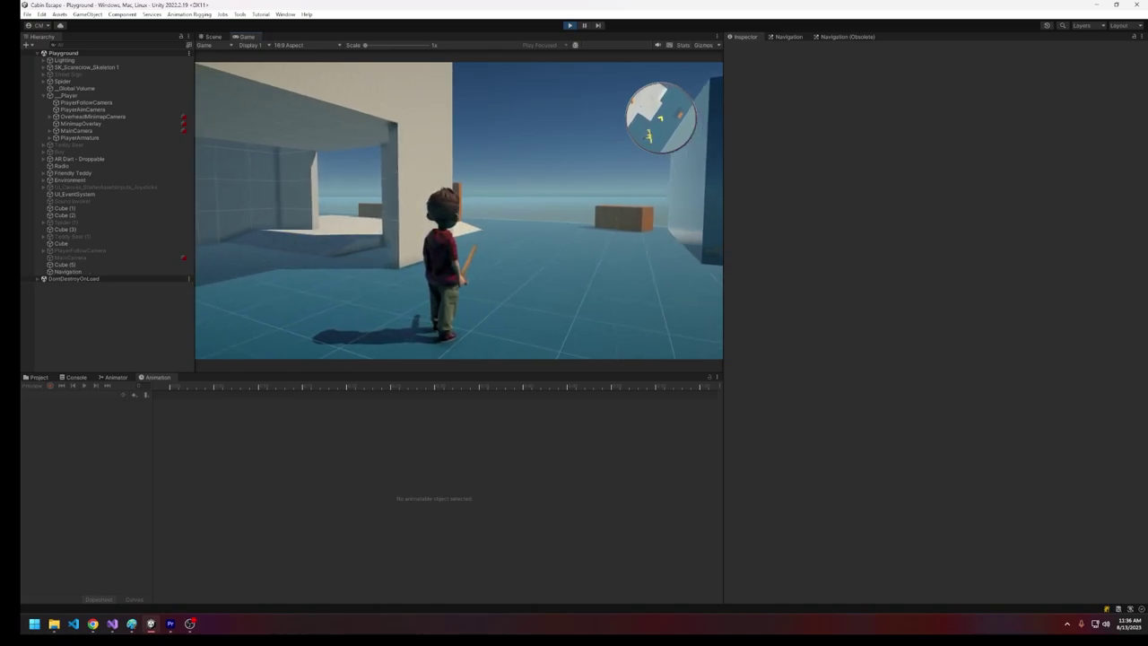
click(459, 211)
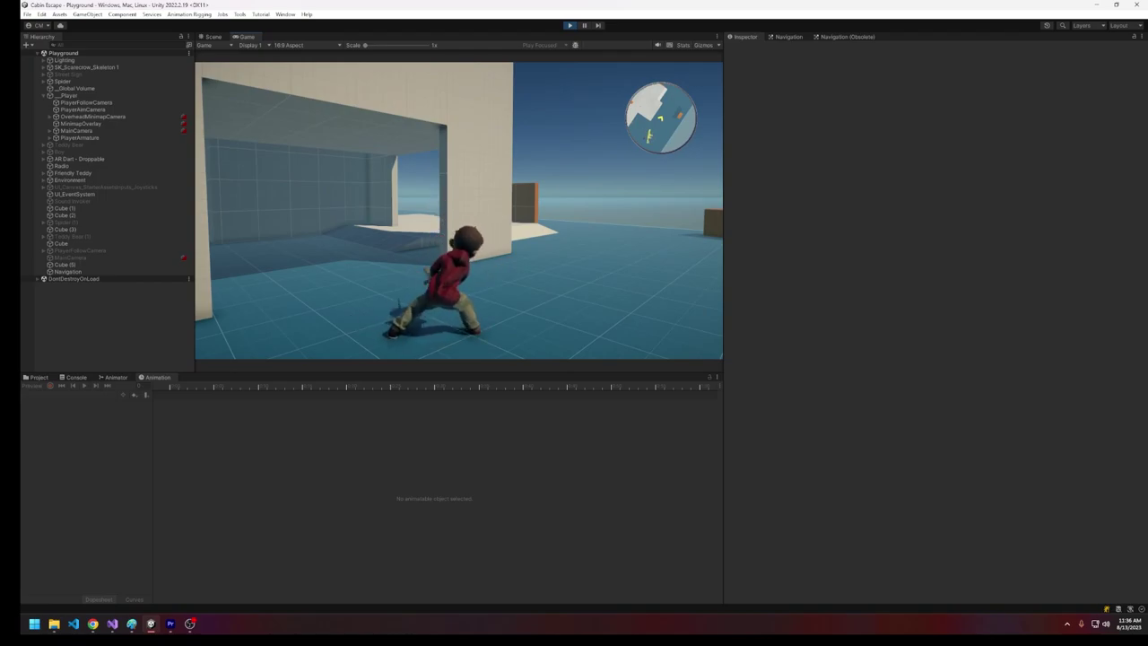
key(w)
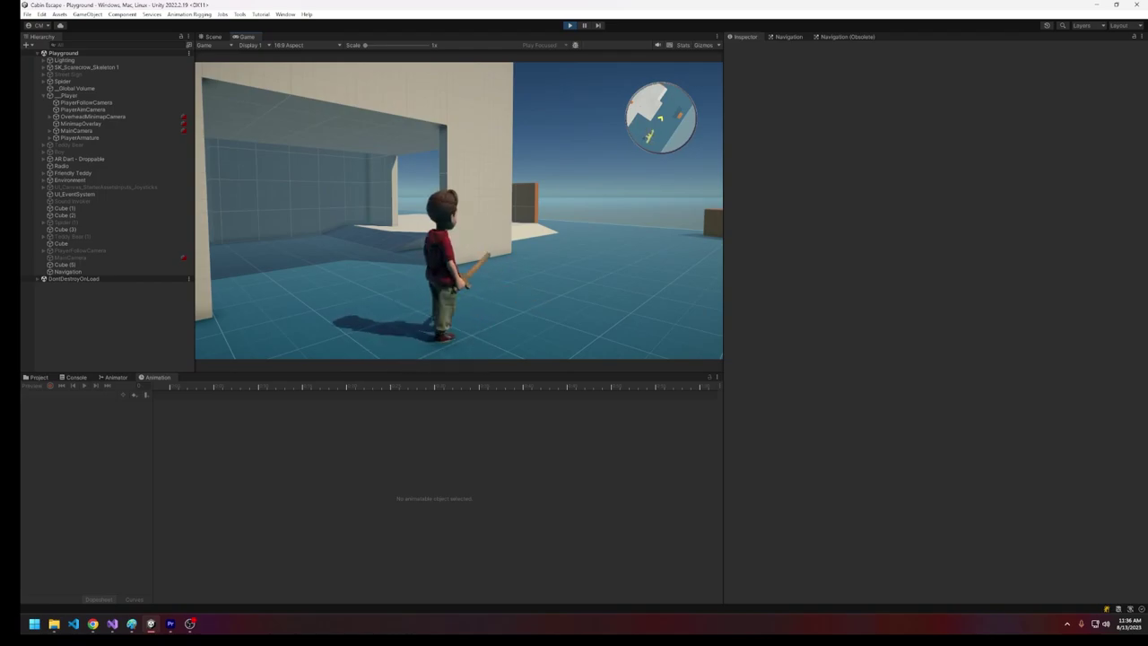